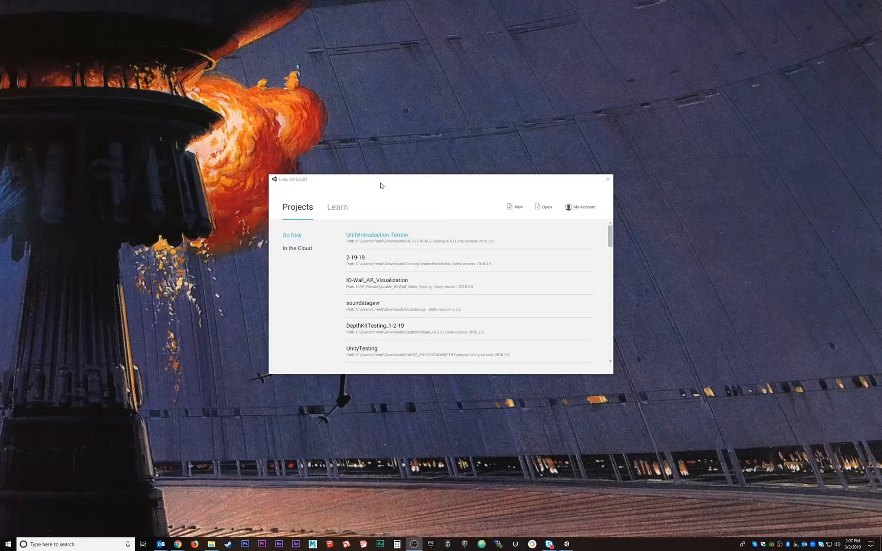
Create a new Unity project named VuforiaBasics from the 3D template in the default location
click(517, 209)
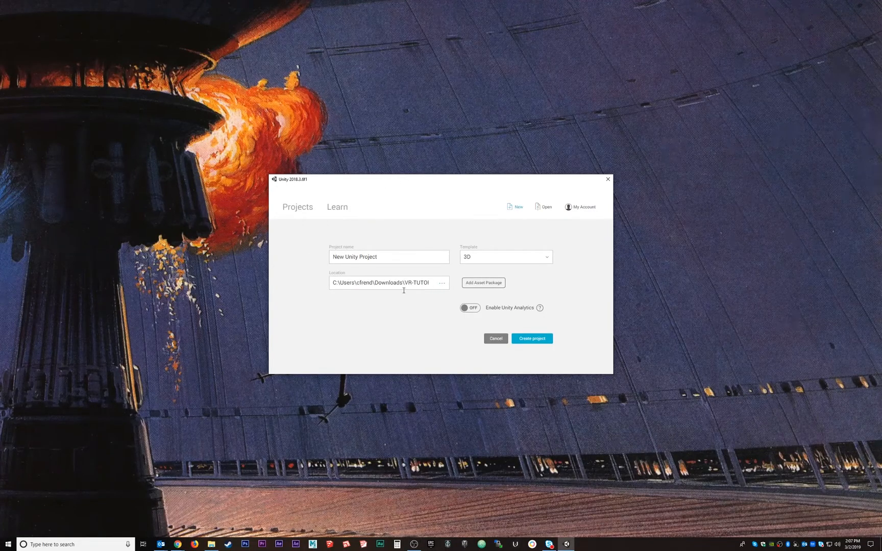
drag(382, 257, 304, 257)
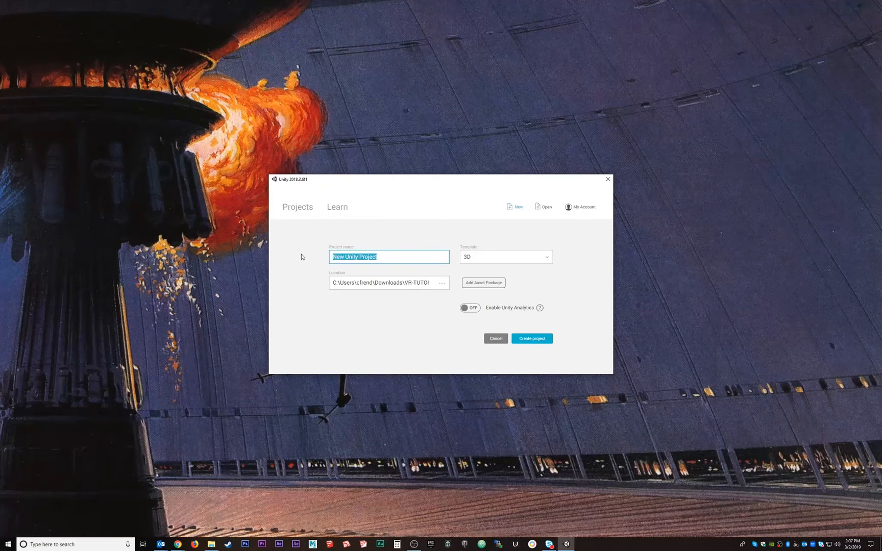
text(VuforiaBasi)
click(539, 342)
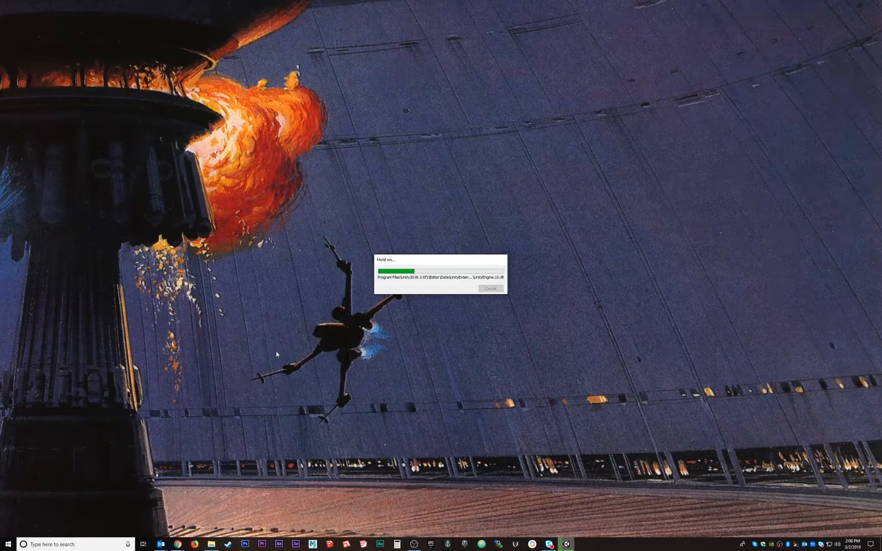
Open a new Chrome window, load developer.vuforia.com, and make the window narrower and move it toward the screen's centre
right_click(177, 544)
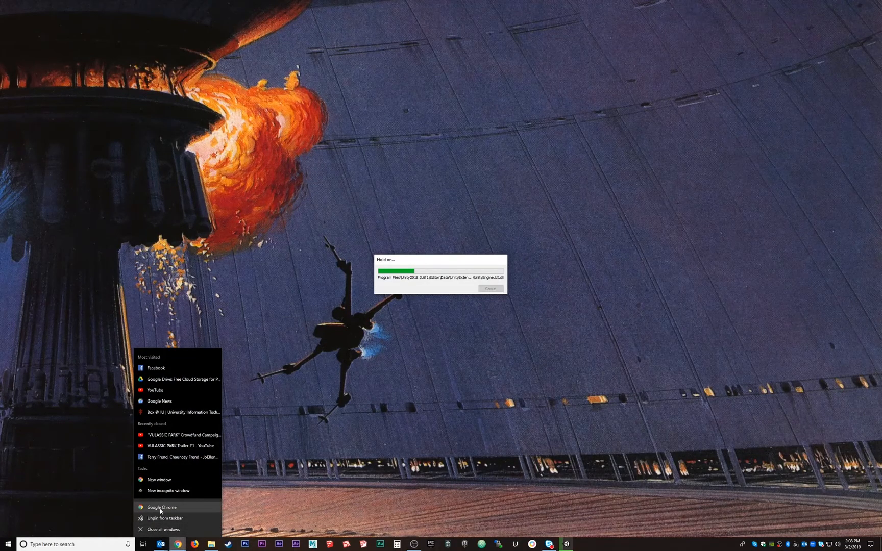
click(160, 508)
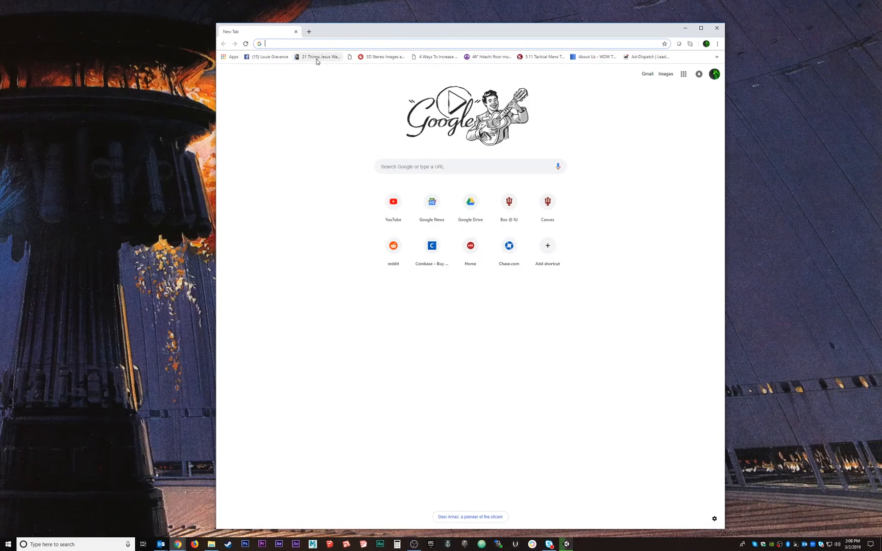
text(developer.vuforia.com)
key(Return)
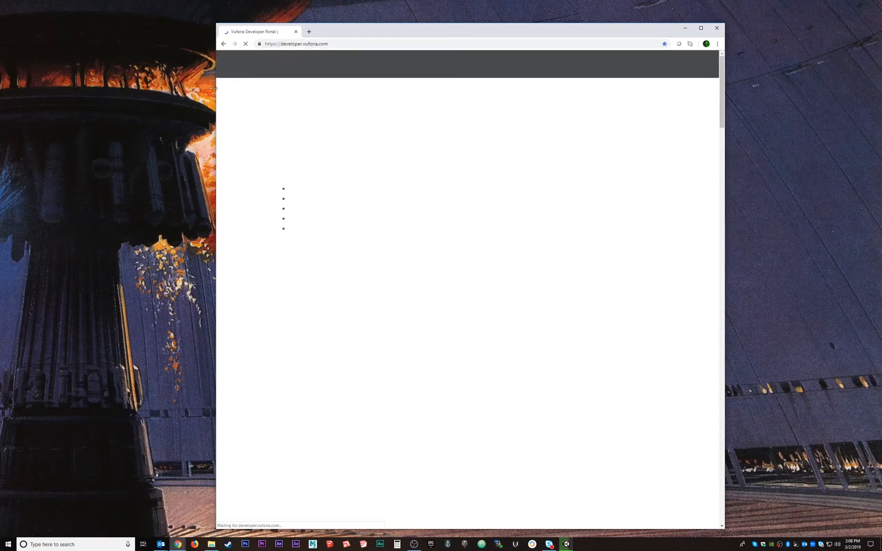
drag(217, 81, 321, 83)
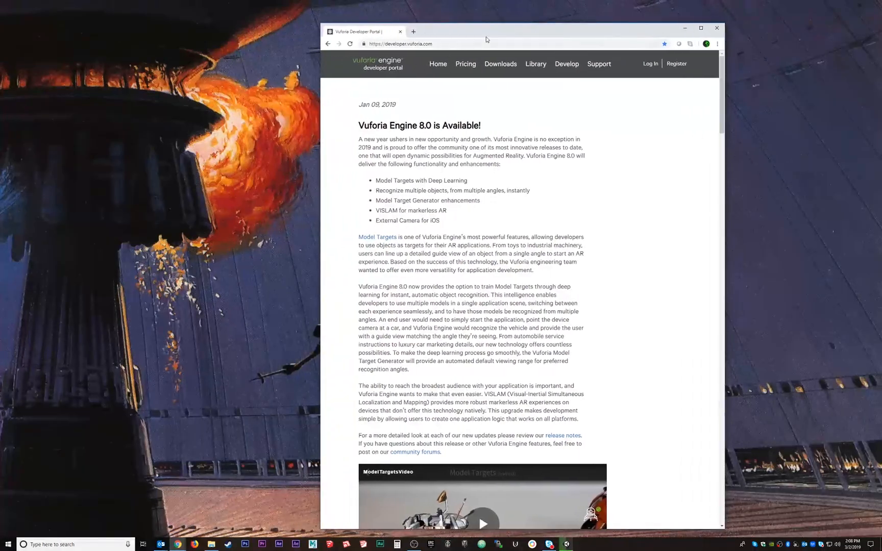
drag(502, 27, 529, 109)
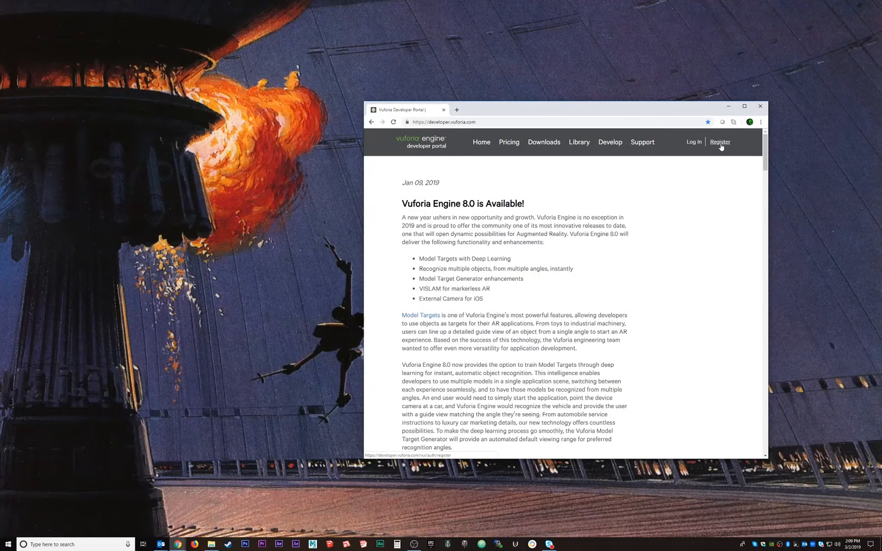
Log in to the Vuforia developer portal with the account's e-mail address and password
click(696, 146)
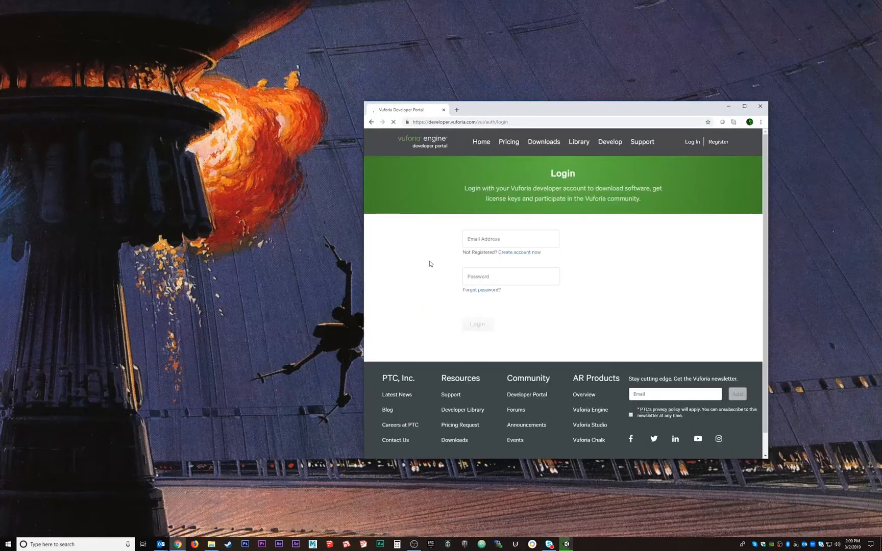
click(496, 241)
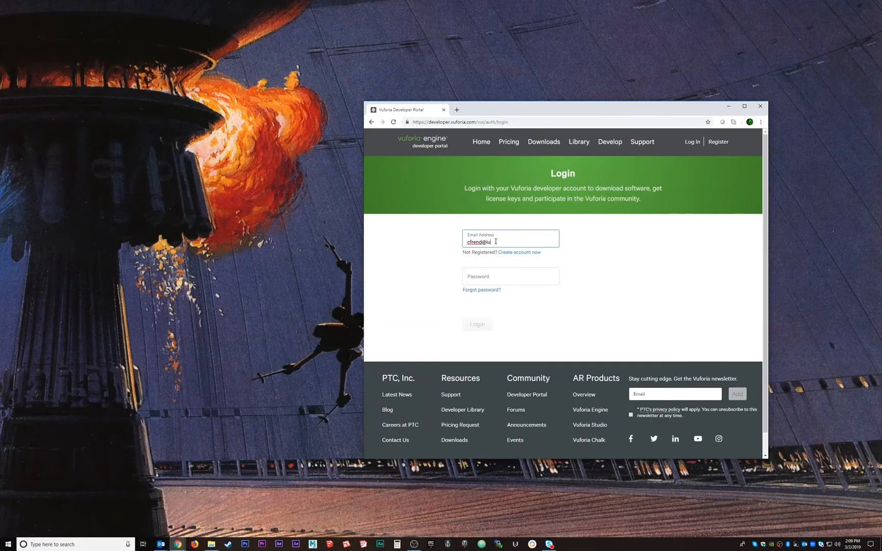
key(Tab)
text(********)
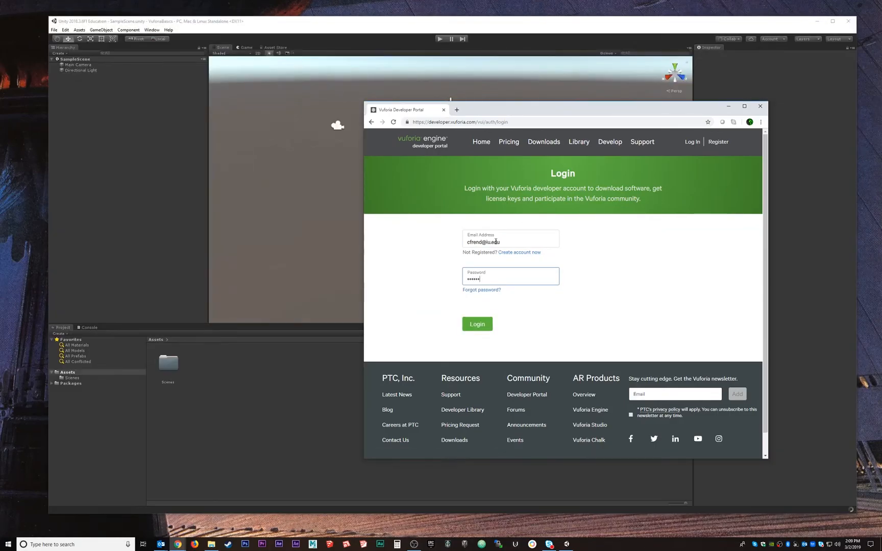
key(Return)
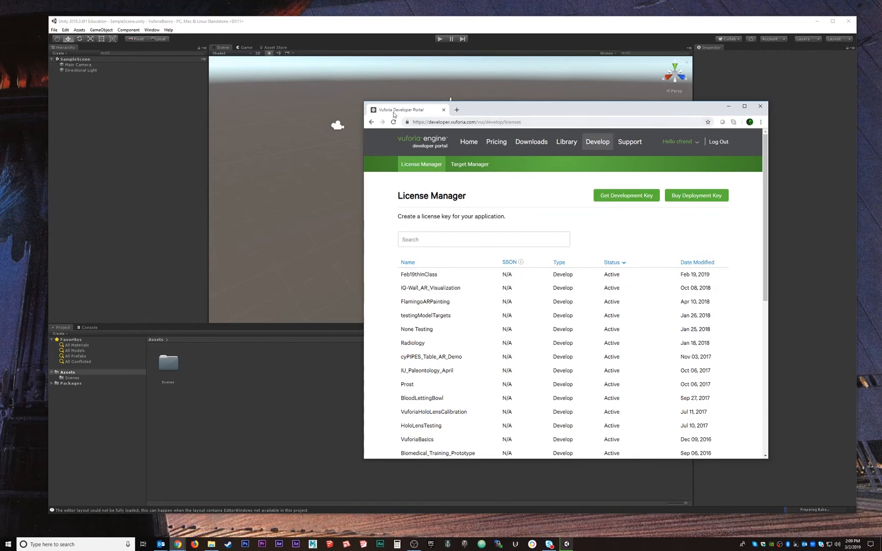
Create a free development license key named VuforiaTutorial, accepting the Vuforia Developer Agreement
drag(515, 107, 495, 106)
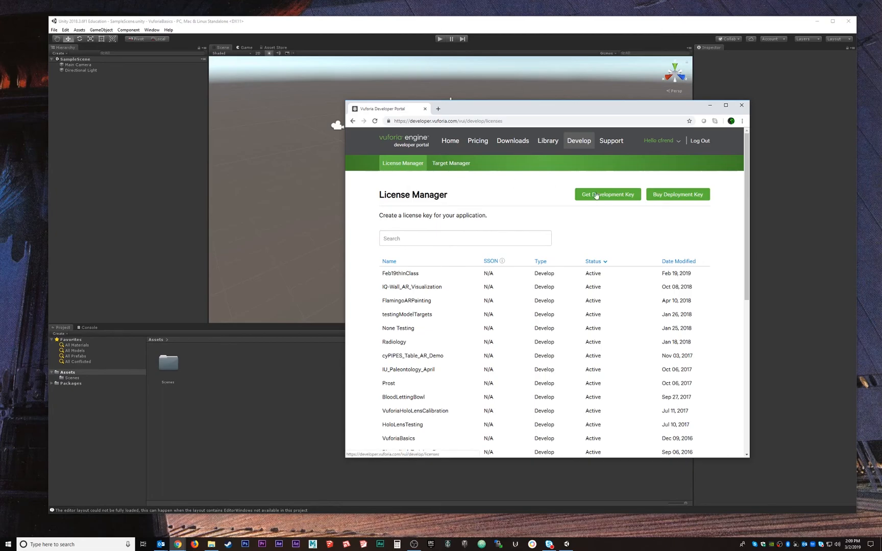
click(618, 199)
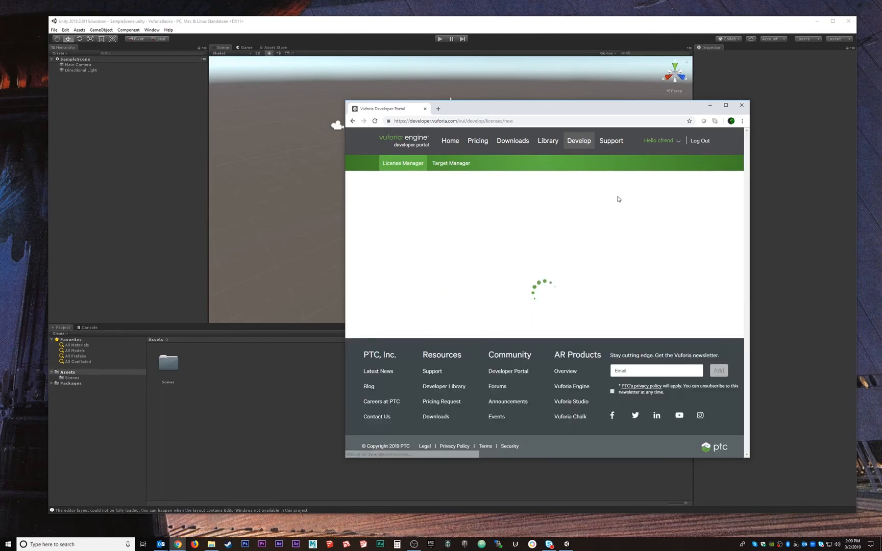
click(428, 229)
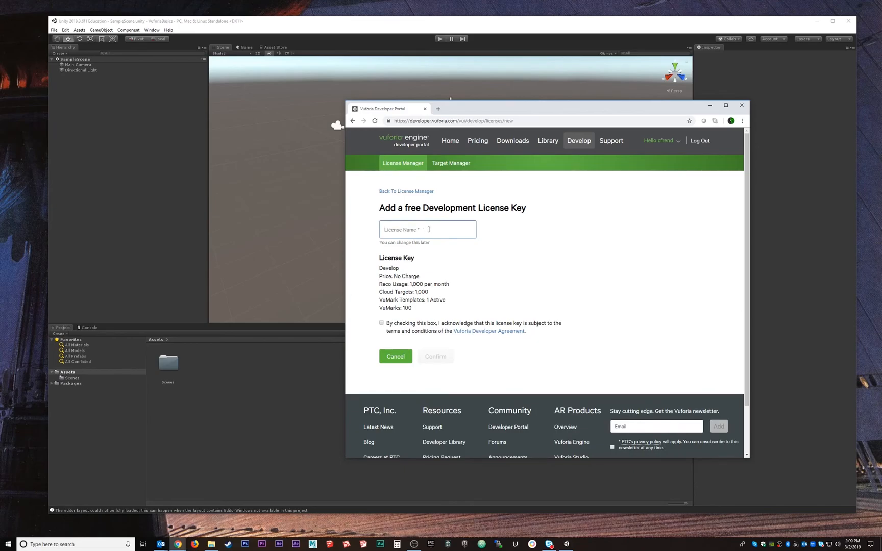
text(VuforiaTutorial)
click(382, 323)
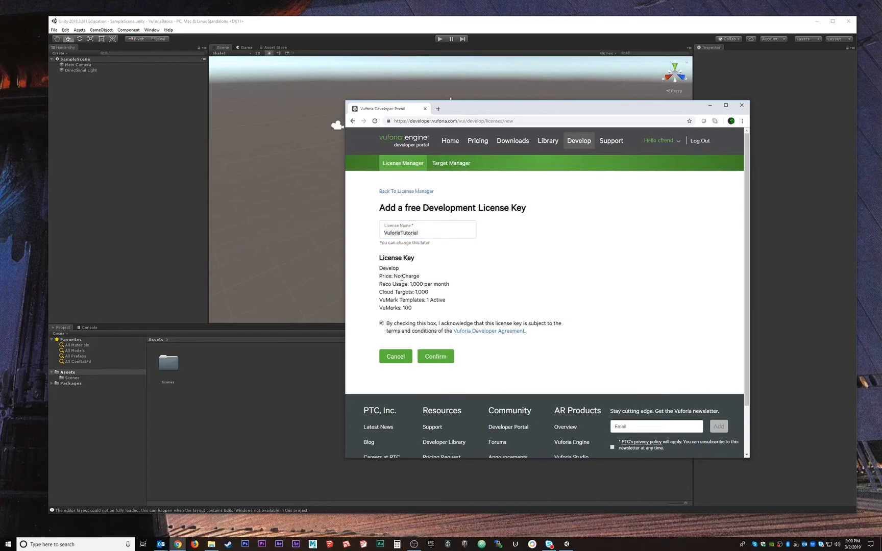
drag(423, 278, 378, 277)
click(431, 359)
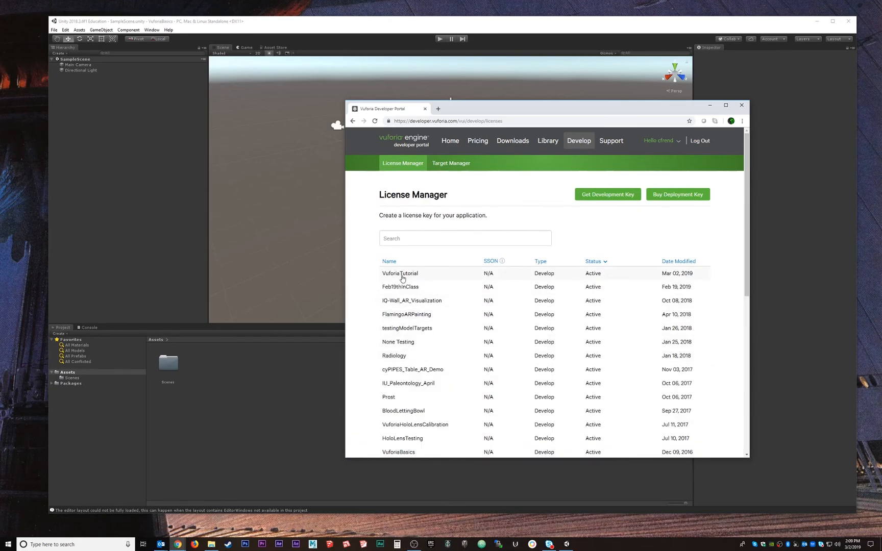
Open the VuforiaTutorial license and copy its full license key to the clipboard
click(405, 276)
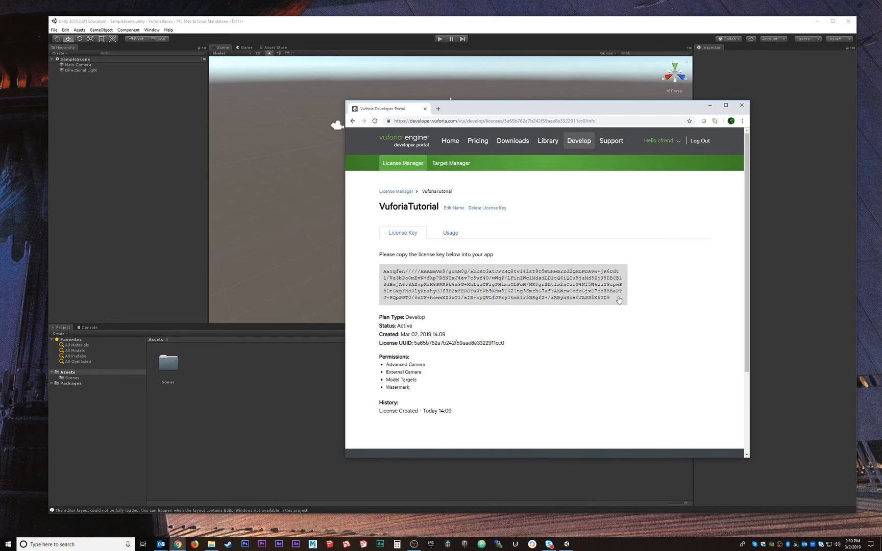
drag(613, 300, 384, 271)
right_click(587, 286)
click(553, 283)
Switch back to Unity and change the project's build platform to Android, closing the build settings when done
click(256, 24)
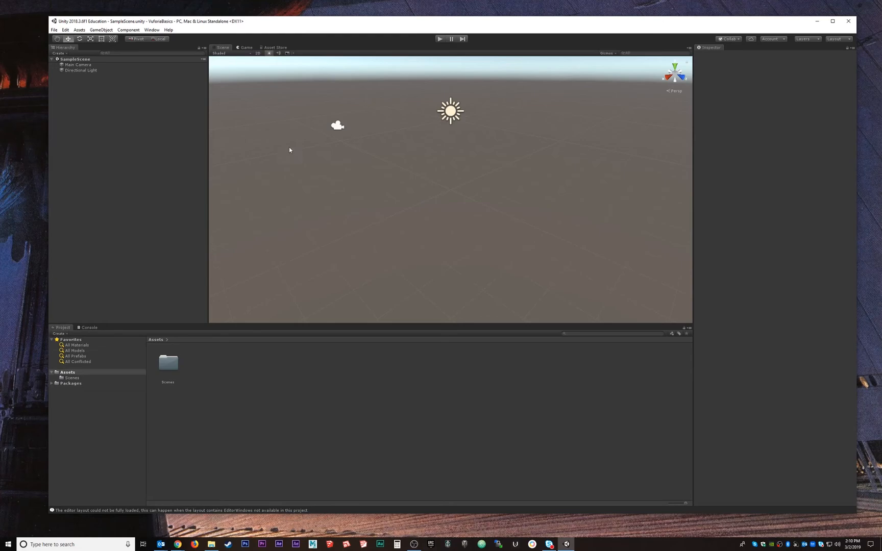
click(55, 30)
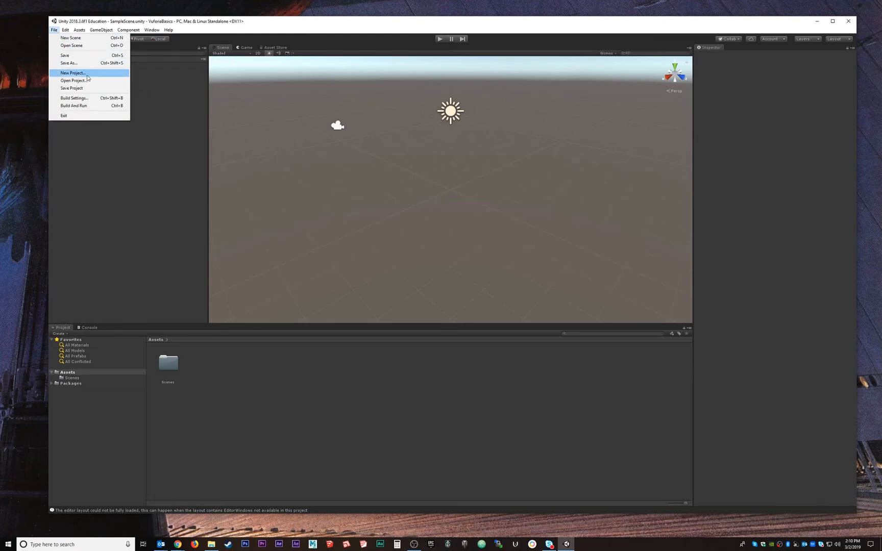
click(74, 99)
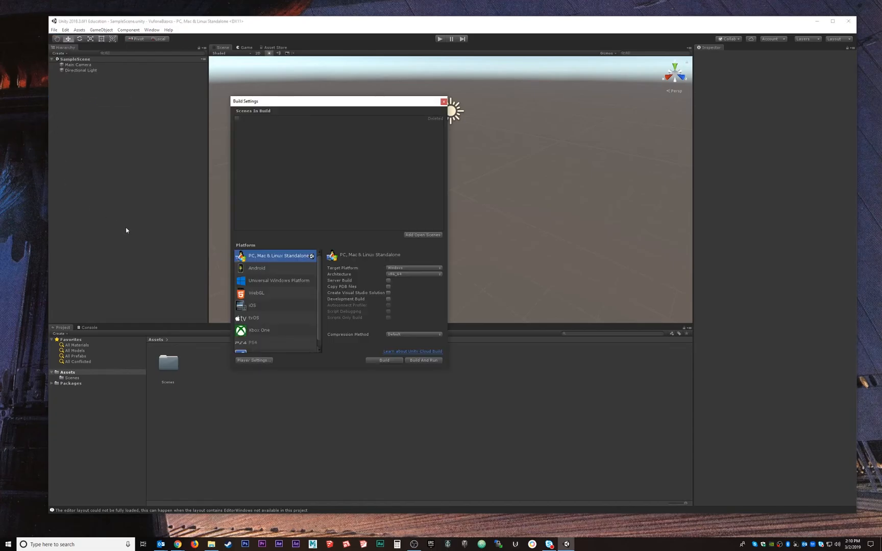
click(261, 269)
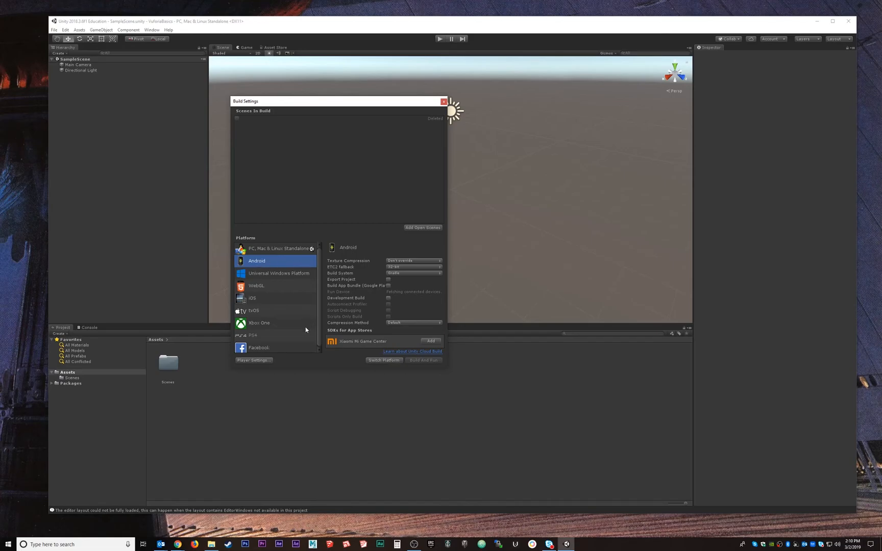
click(389, 361)
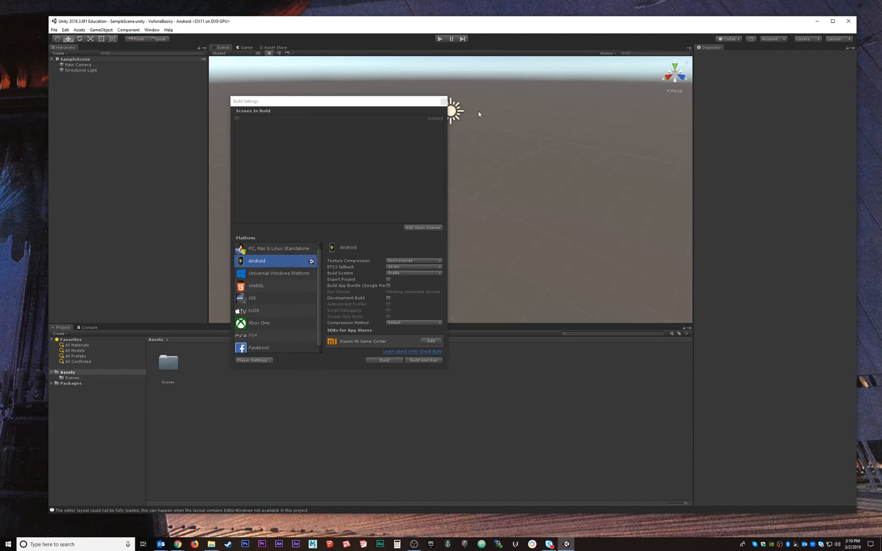
click(443, 102)
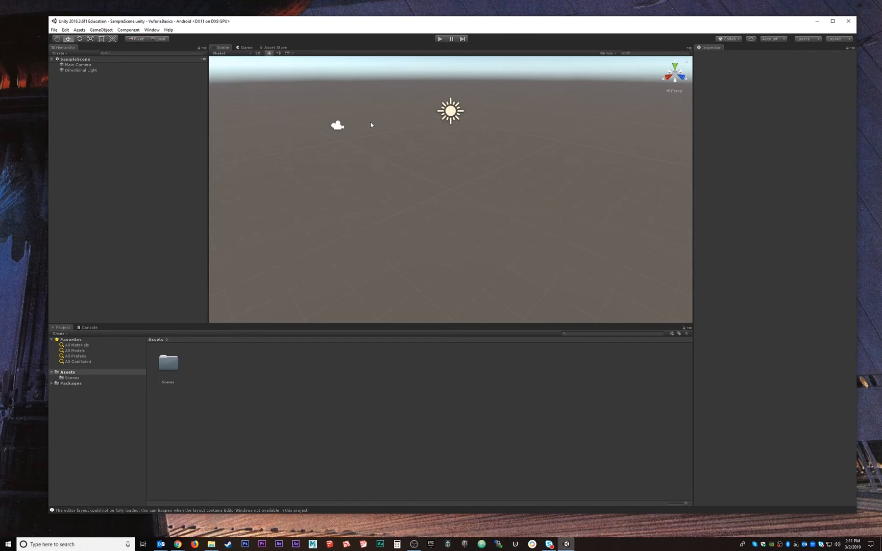
Delete the Main Camera from SampleScene, keeping the Directional Light
click(75, 64)
click(75, 70)
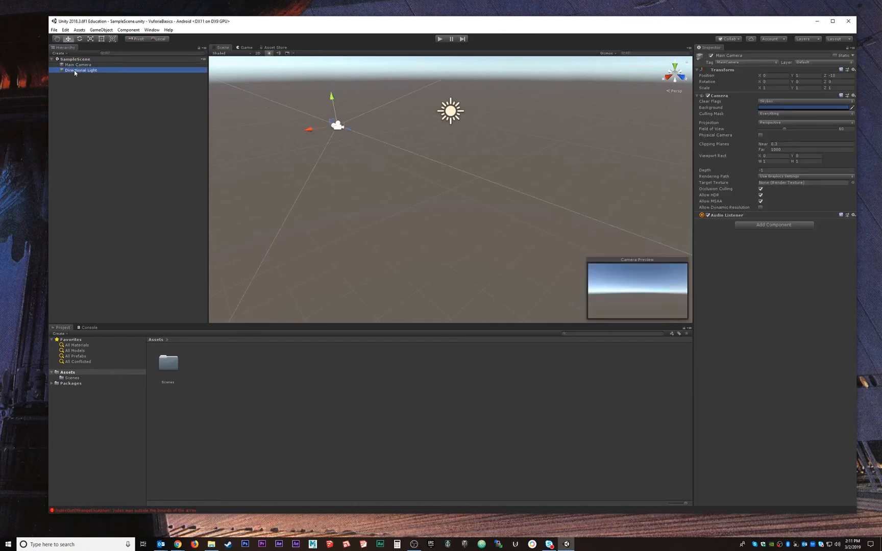
click(77, 65)
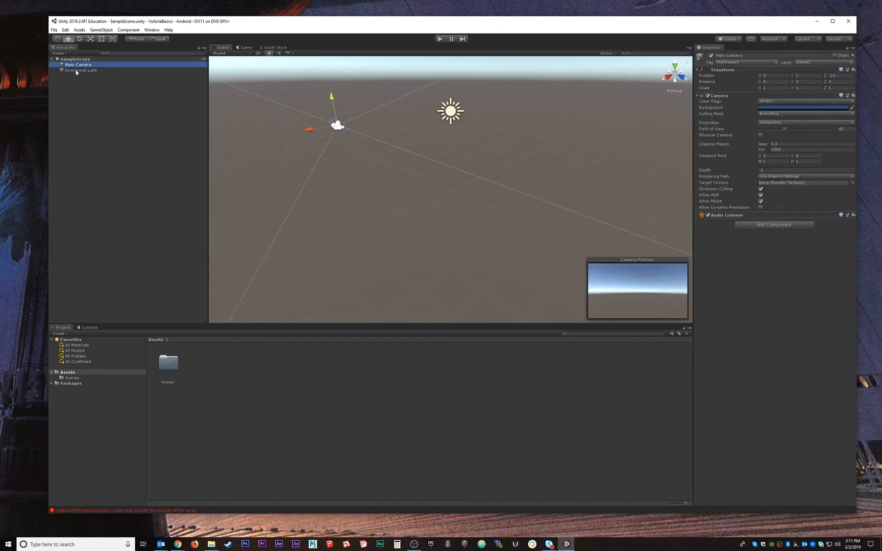
key(Delete)
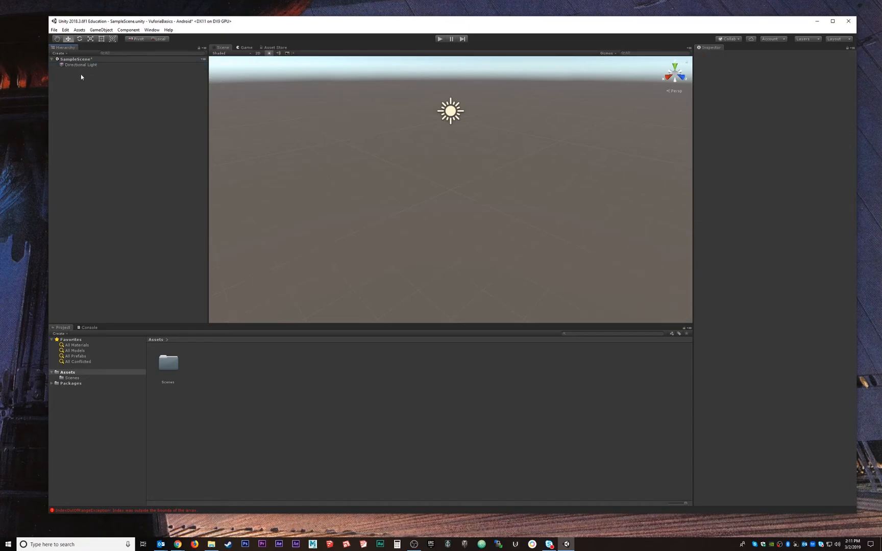
Add a Vuforia Engine AR Camera to the scene and import the required Vuforia Engine assets
click(101, 31)
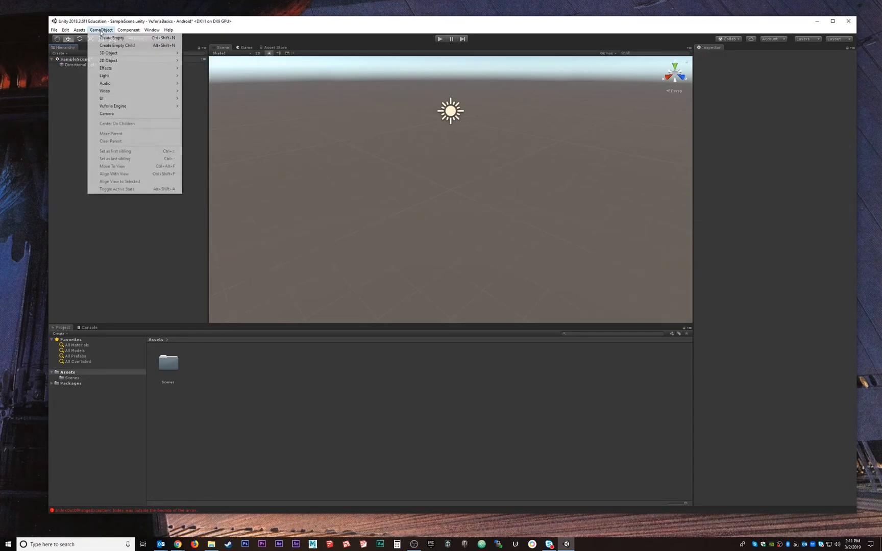
mouse_move(122, 54)
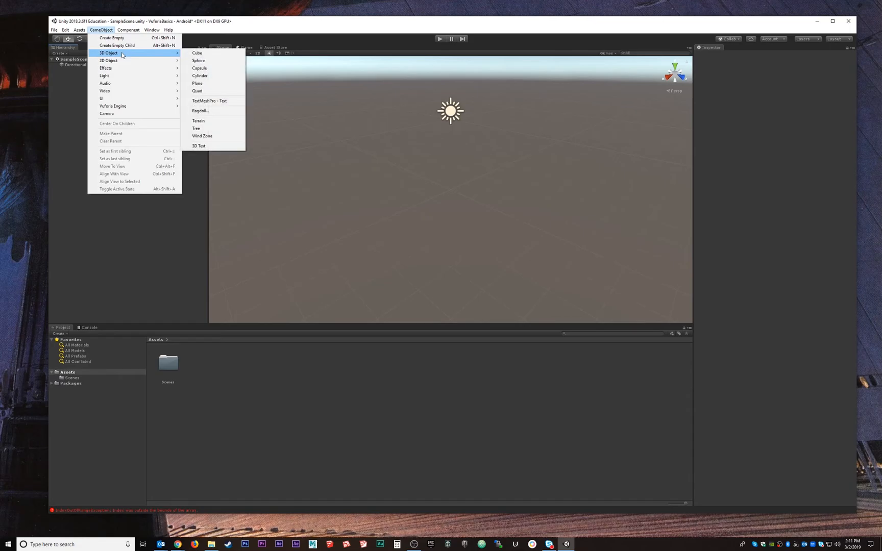
mouse_move(123, 107)
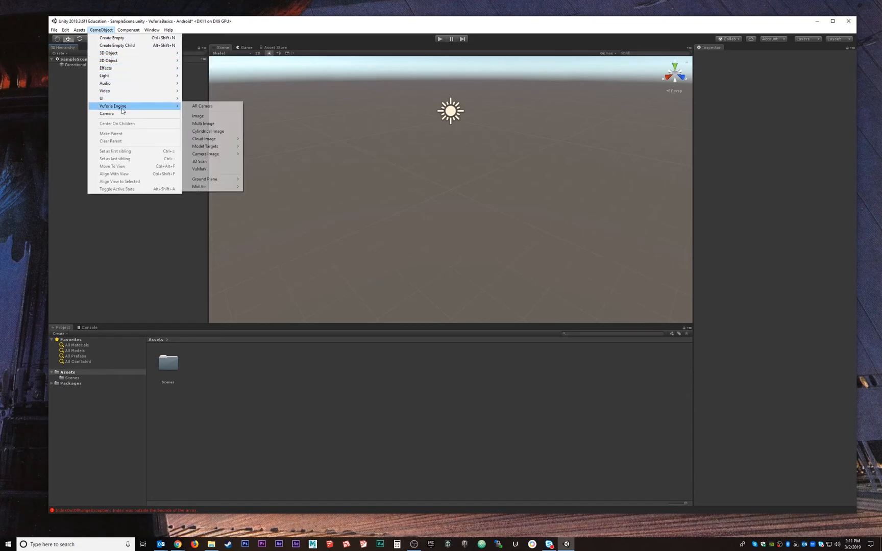
click(204, 107)
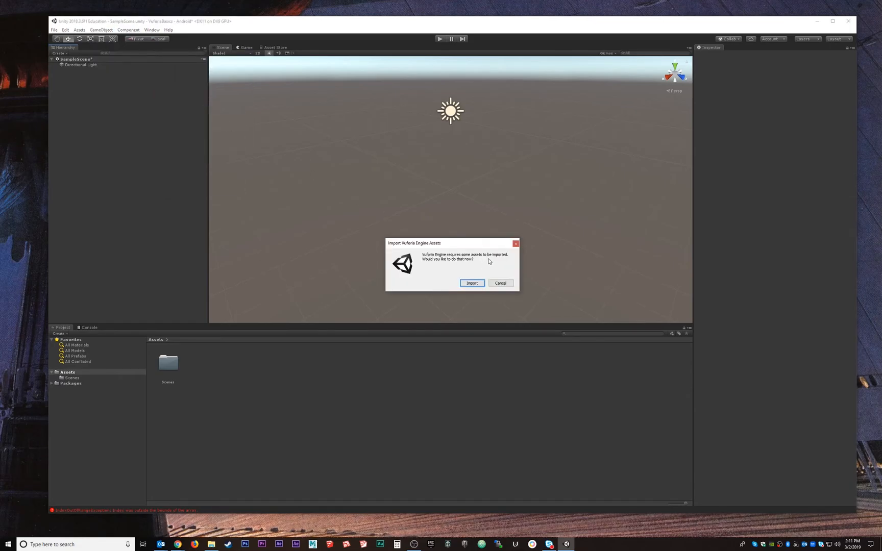
drag(484, 246, 423, 199)
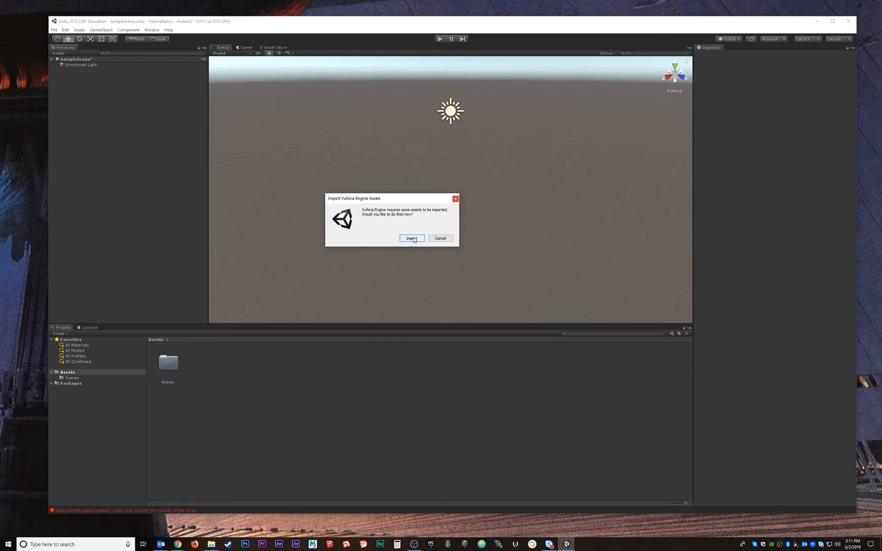
click(414, 238)
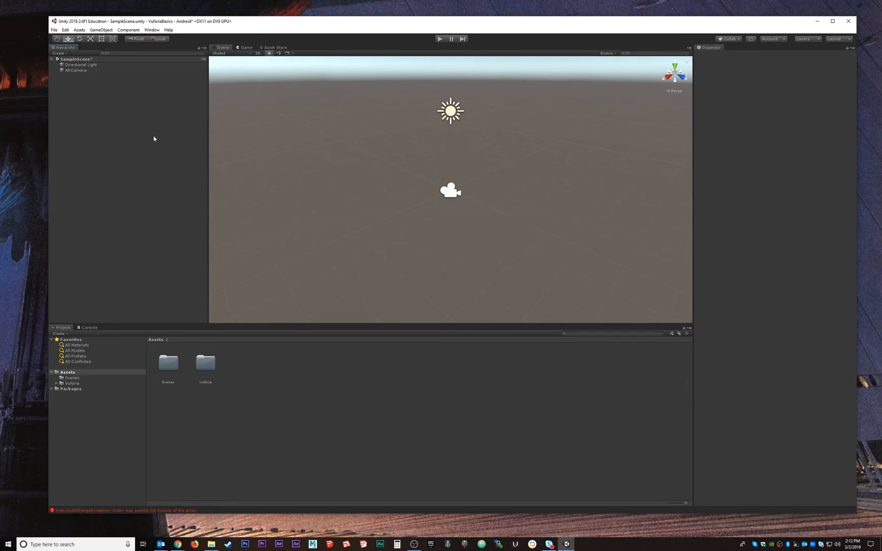
Enable Vuforia Augmented Reality Supported in the XR settings of the Android player settings, closing the build settings when done
click(79, 71)
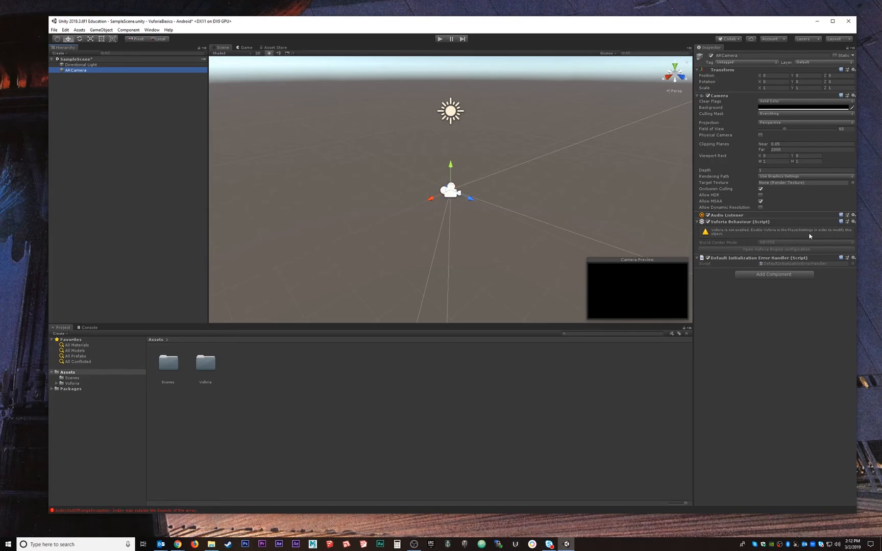
click(54, 30)
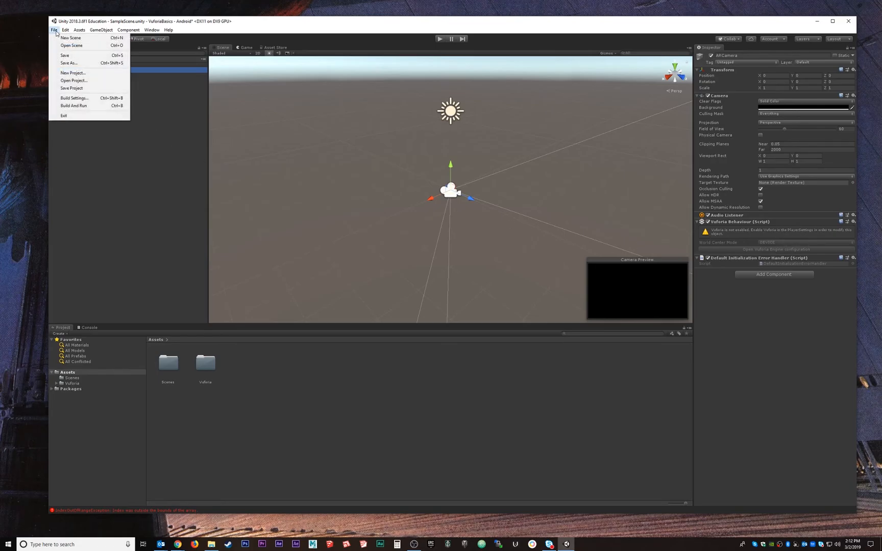
click(75, 98)
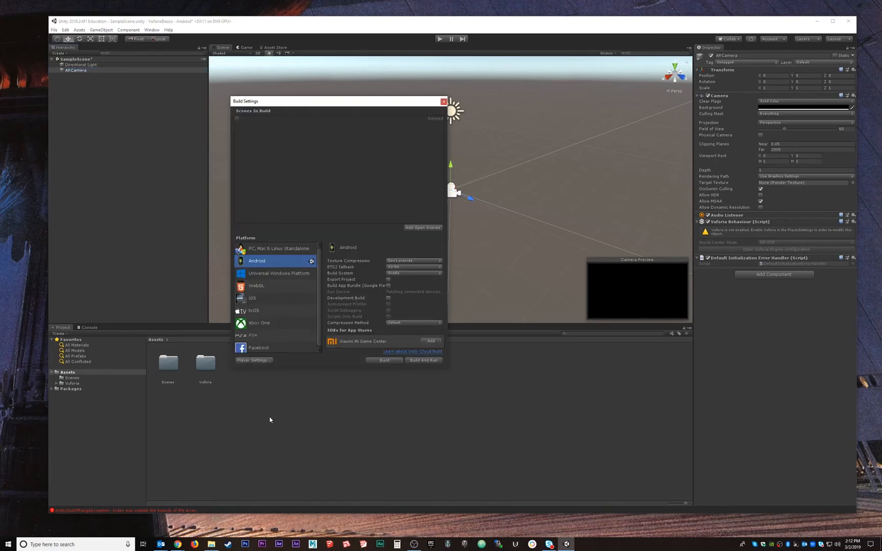
click(254, 361)
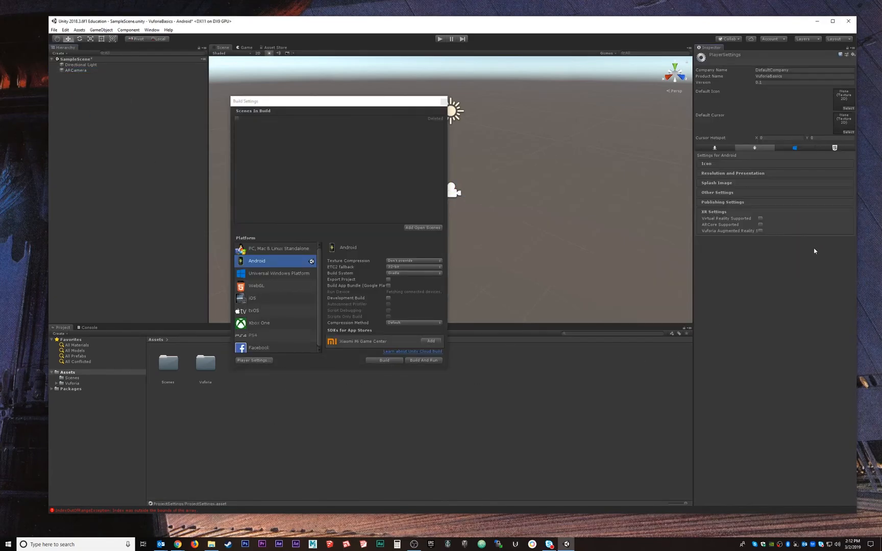
click(725, 212)
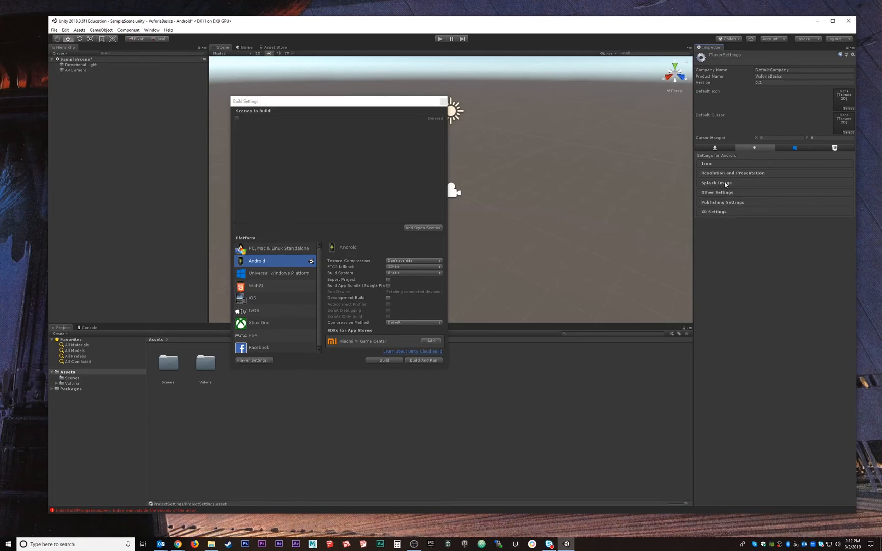
click(720, 212)
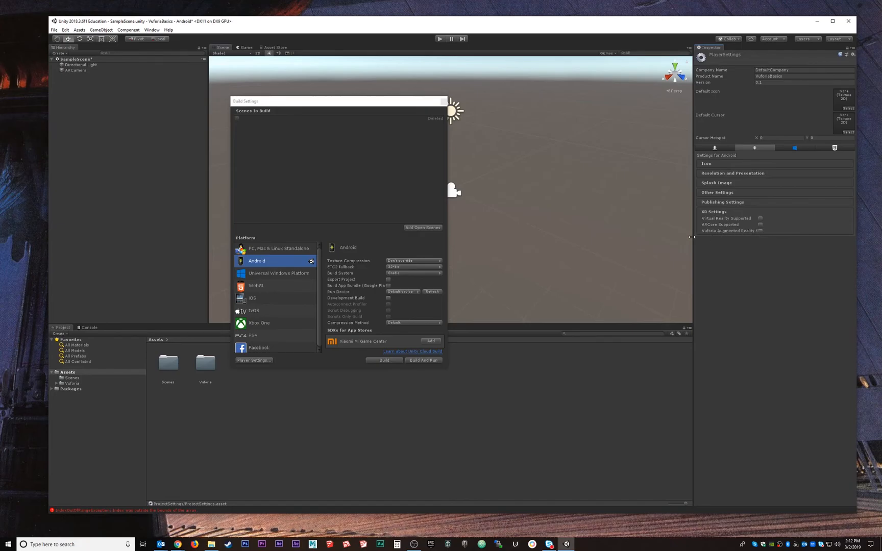
drag(692, 237, 648, 237)
click(736, 230)
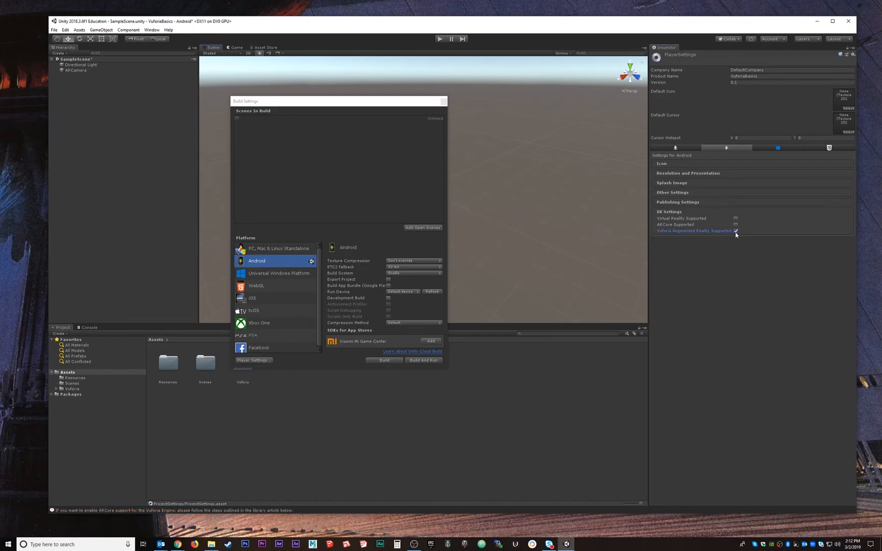
drag(344, 95, 275, 101)
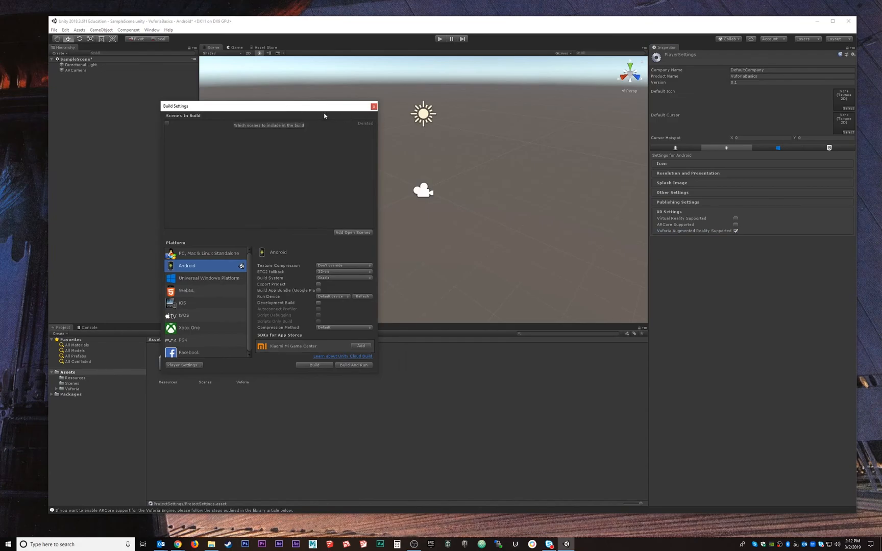
click(374, 107)
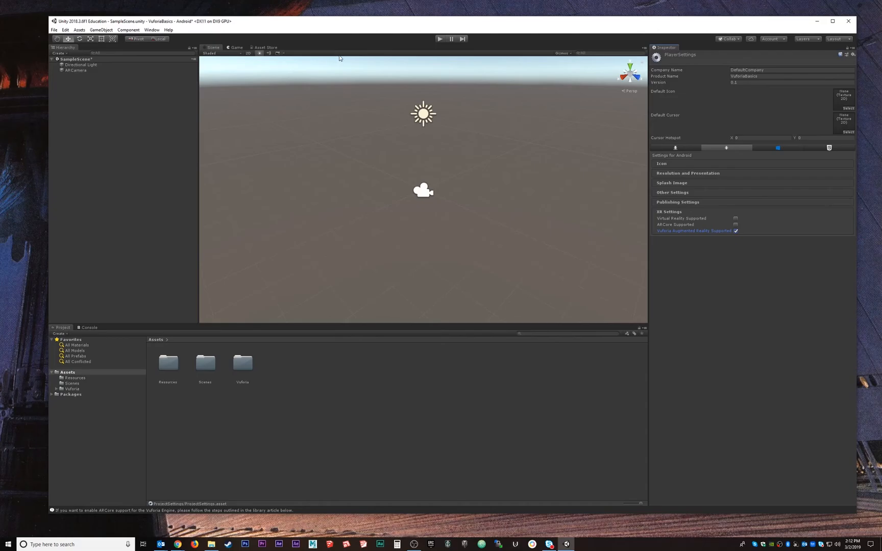
Open the Vuforia Engine configuration from the ARCamera and paste the copied license key into its App License Key field
click(72, 71)
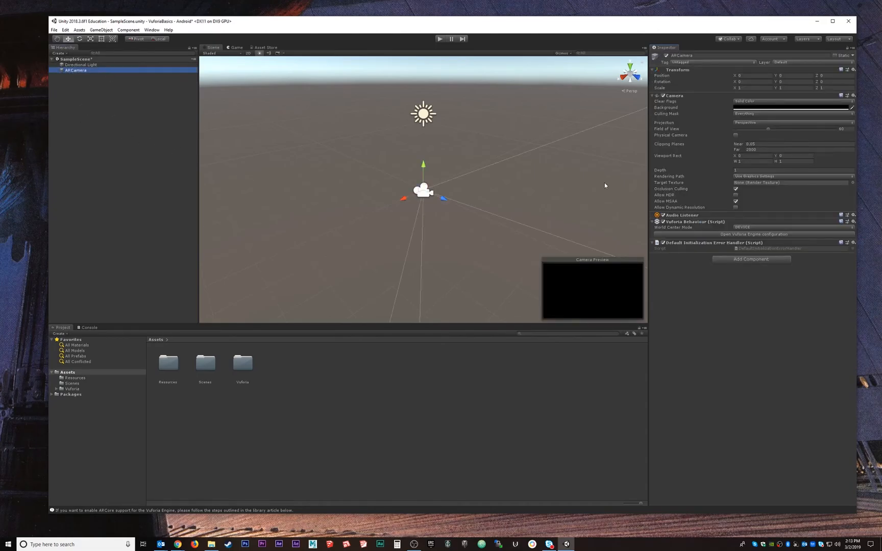
click(760, 234)
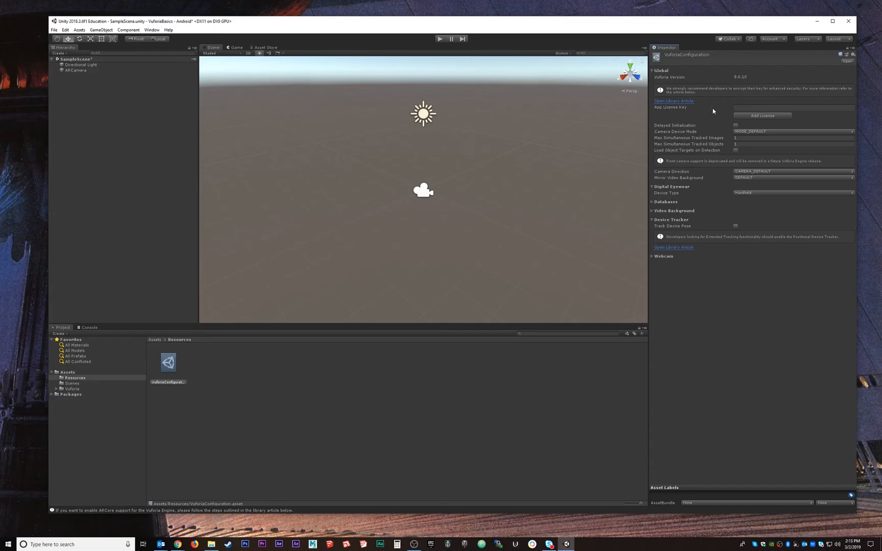
click(747, 107)
key(ctrl+v)
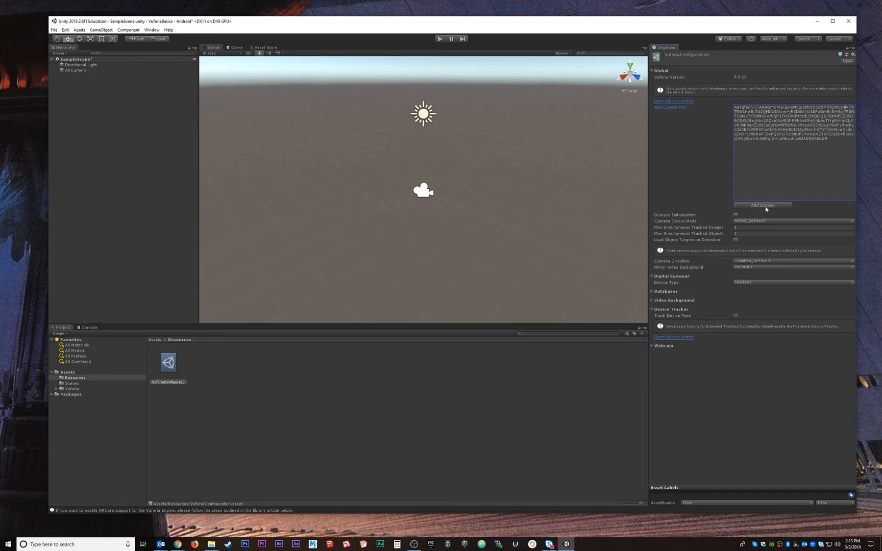
drag(831, 139, 734, 106)
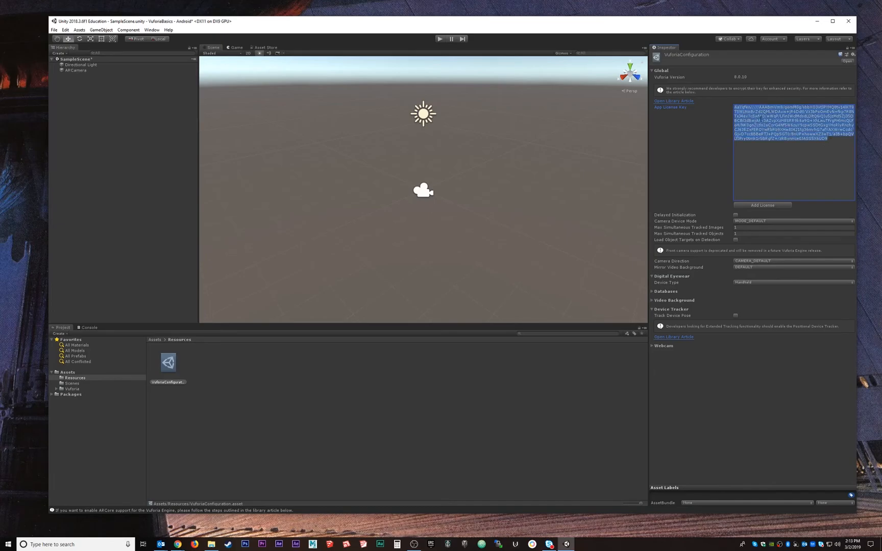
click(761, 117)
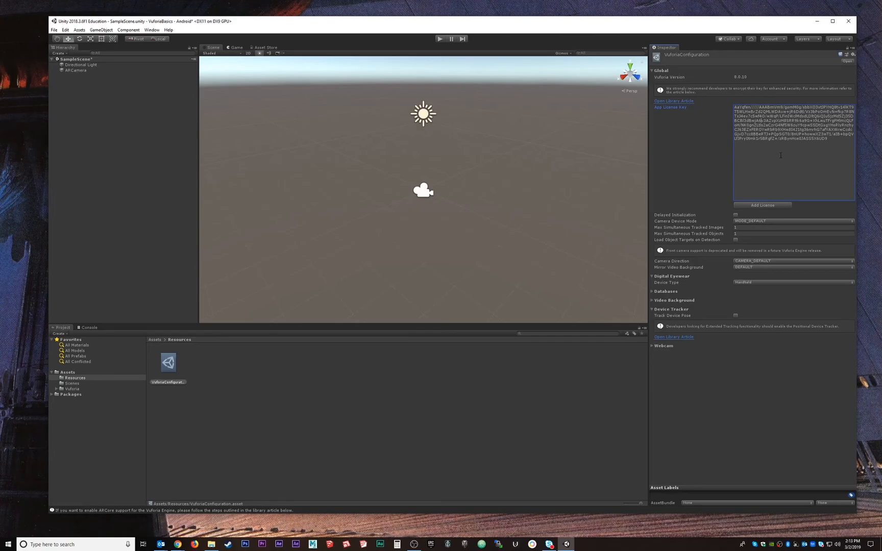
drag(821, 141, 734, 106)
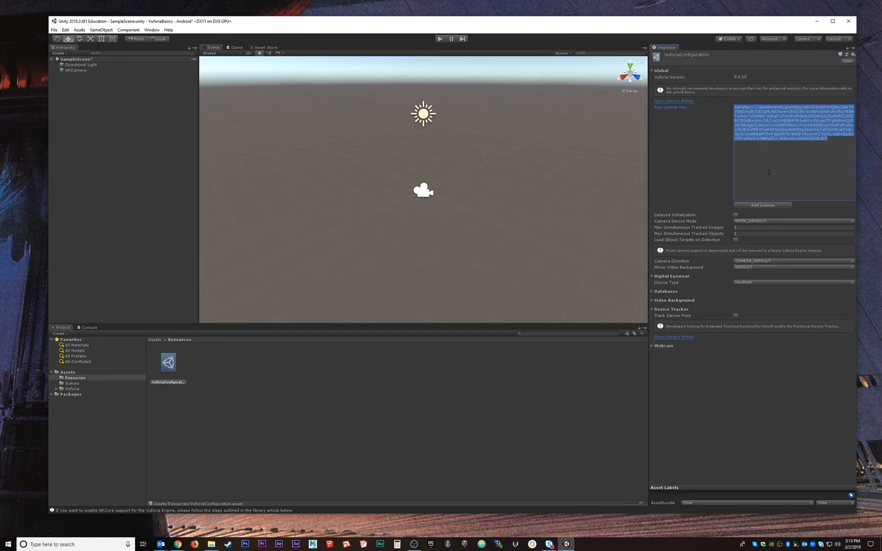
click(792, 151)
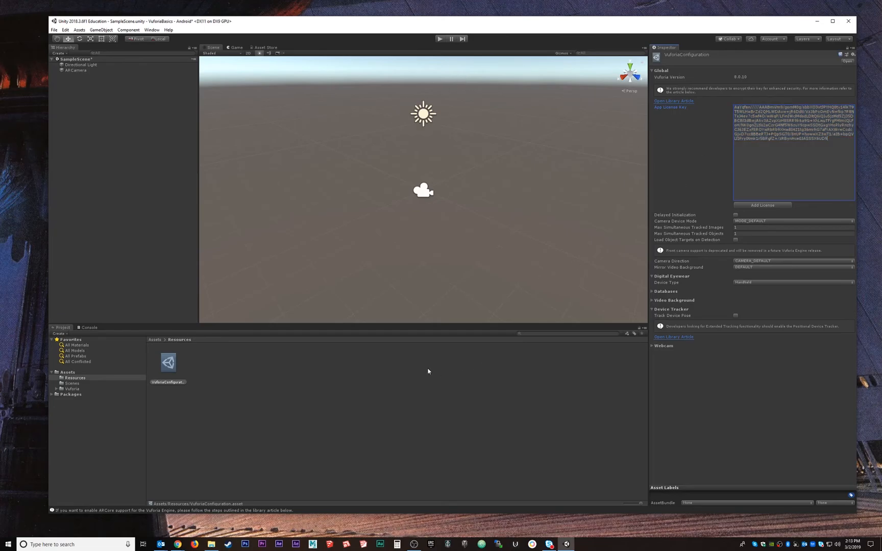
Switch to the Chrome browser and run a Google image search for "architectural blueprint" in a new tab
mouse_move(177, 543)
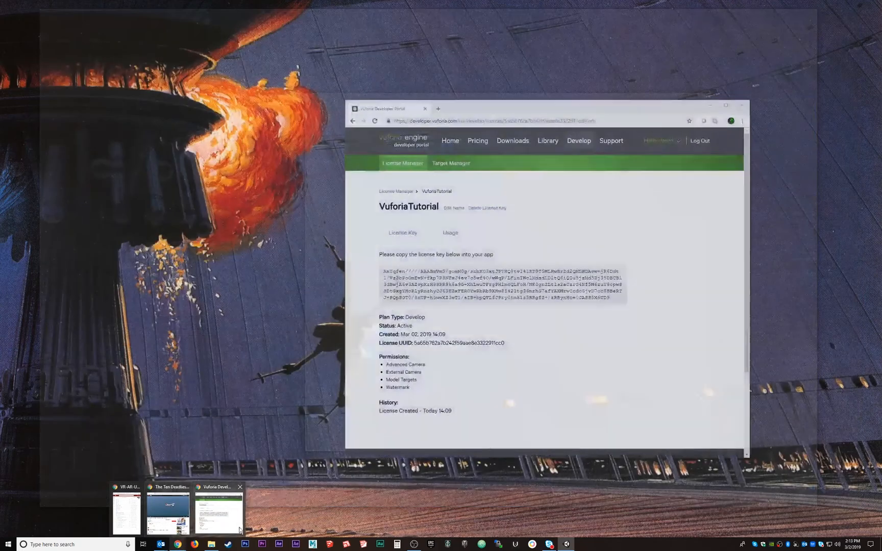
click(239, 529)
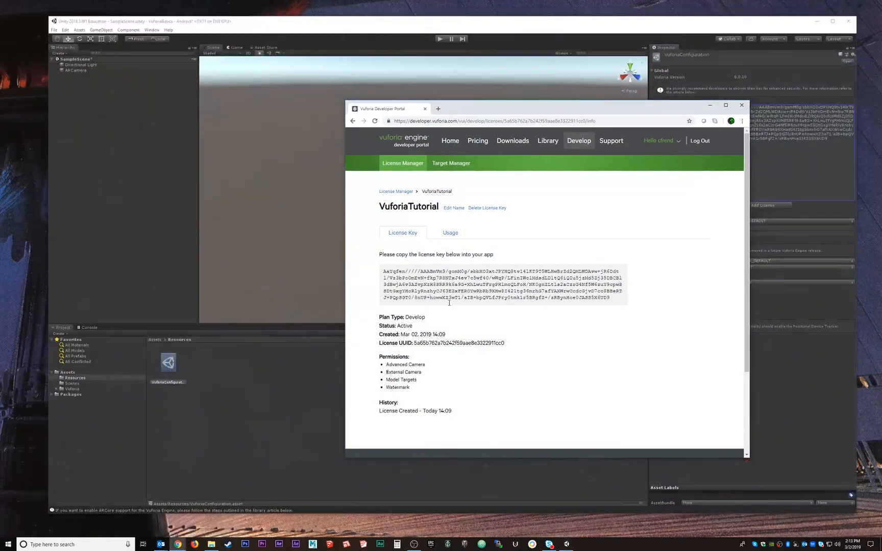
click(438, 109)
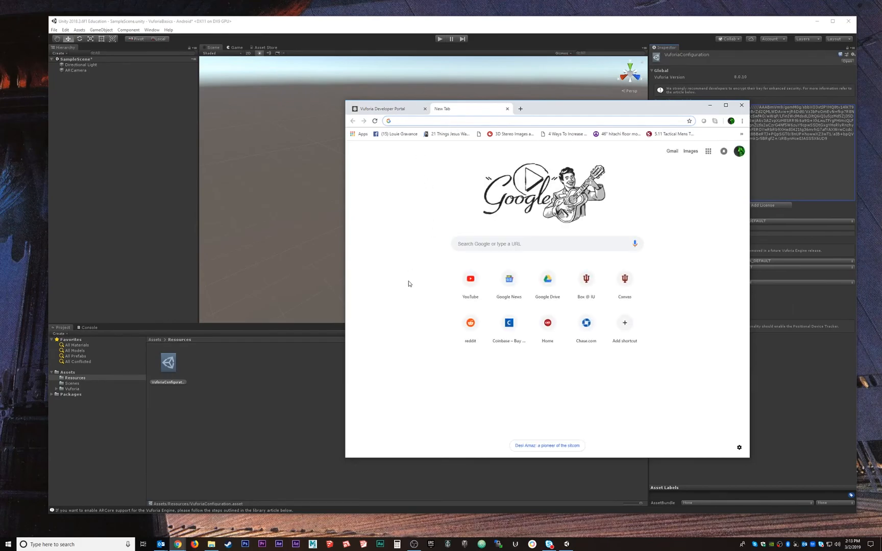
click(493, 245)
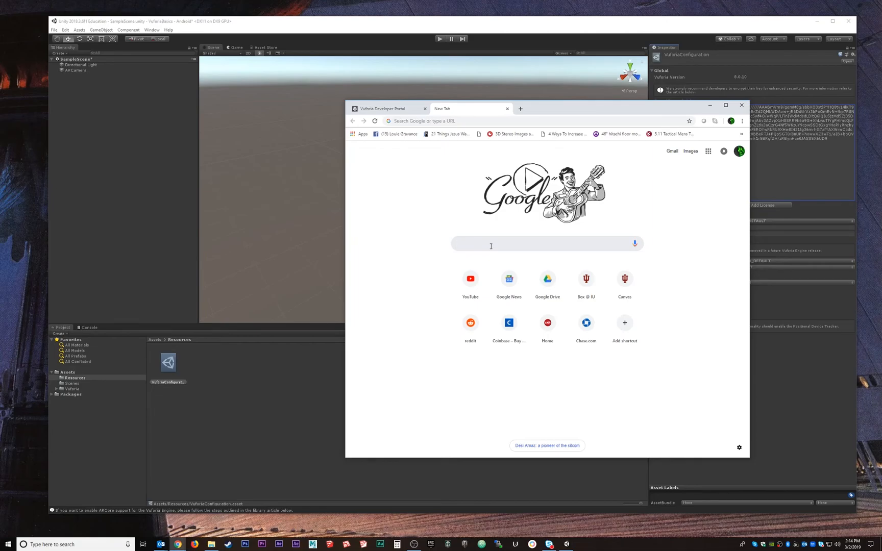
text(arch)
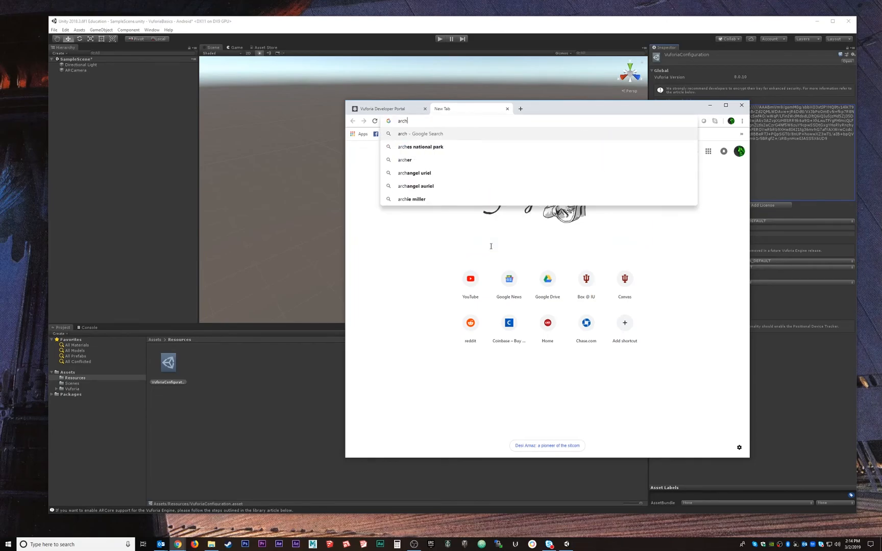
key(ctrl+a)
text(itectura)
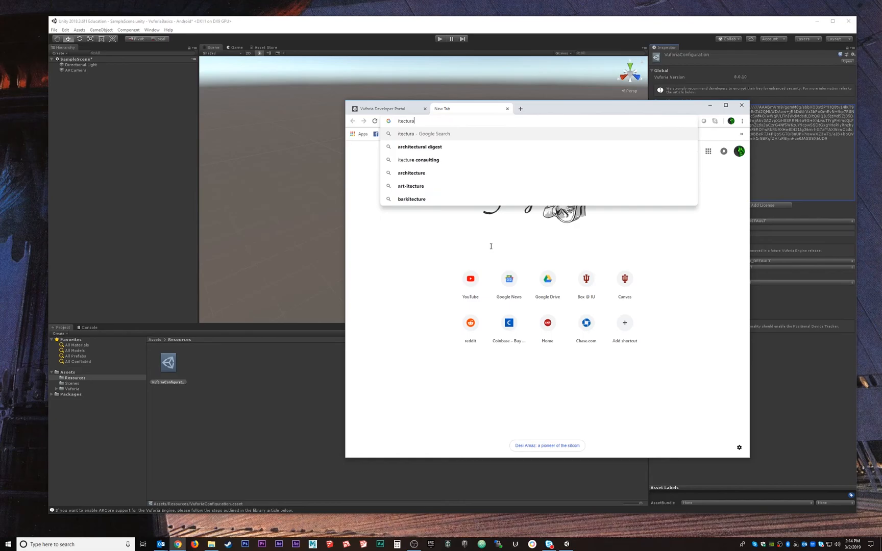
text(l)
key(Down)
key(BackSpace)
key(BackSpace)
key(BackSpace)
key(BackSpace)
key(BackSpace)
key(BackSpace)
text(bl)
key(Down)
key(BackSpace)
key(Return)
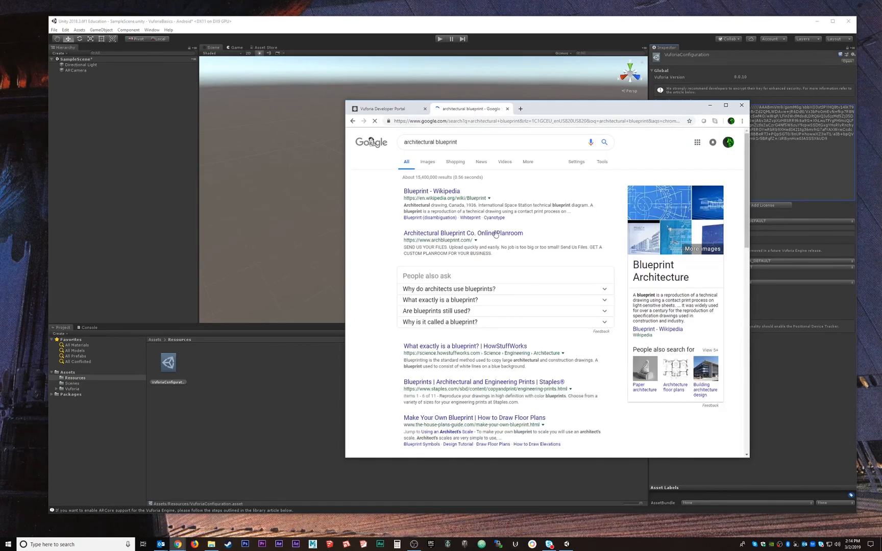
click(434, 162)
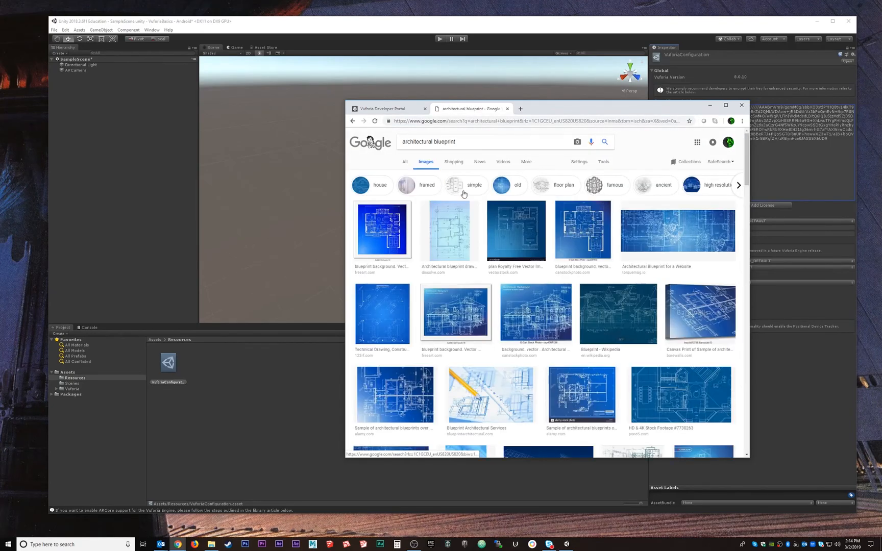
Browse the blueprint image results and open the preview of the VectorStock architectural blueprint with plan
scroll(572, 239, down, 1)
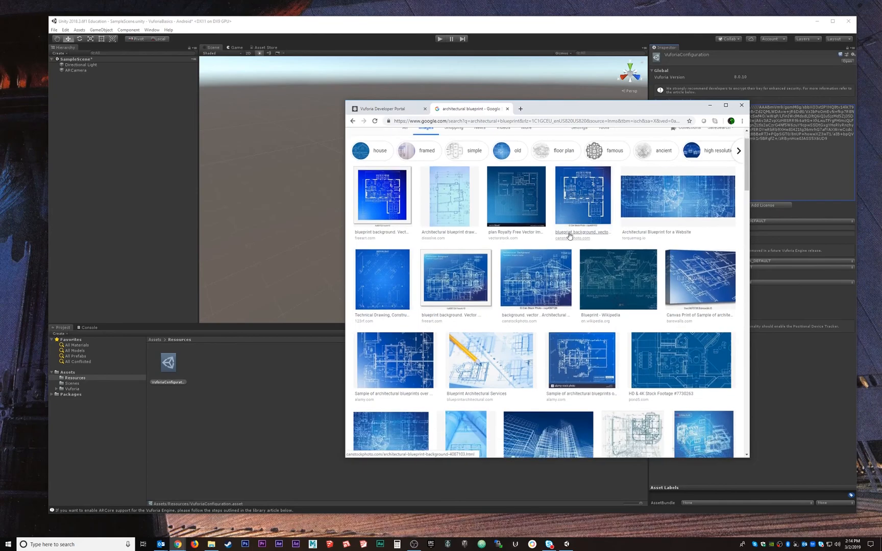
click(571, 225)
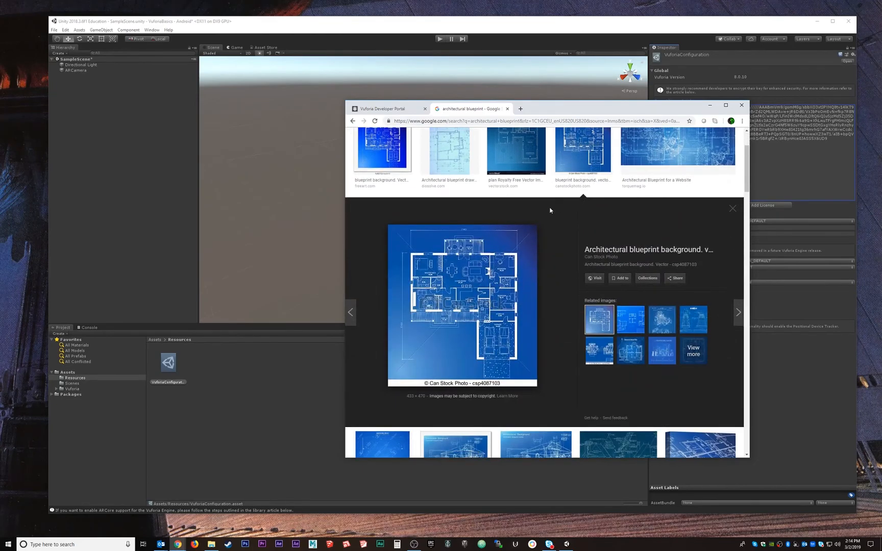
click(520, 161)
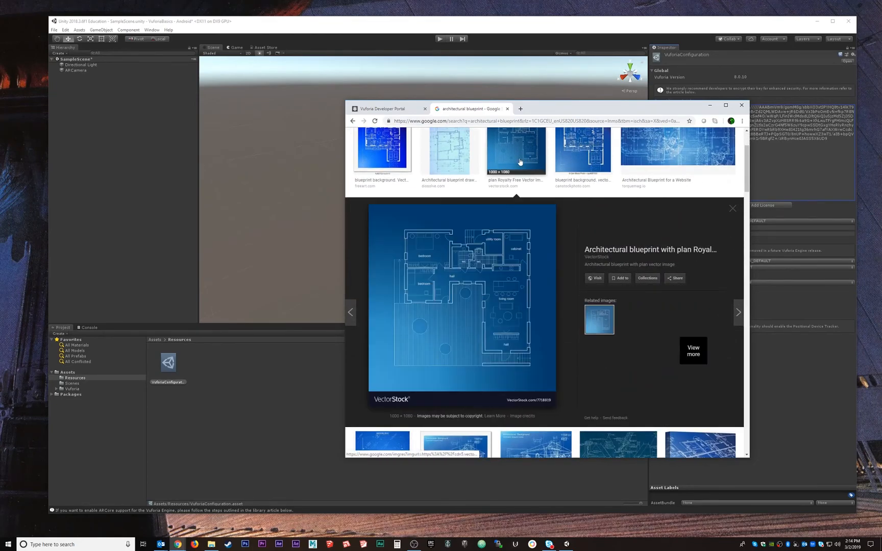
Save the blueprint image as a JPEG in Downloads > VR-TUTORIALS-Spring2019 > VuforiaBasics under its suggested name and return to Unity
right_click(504, 310)
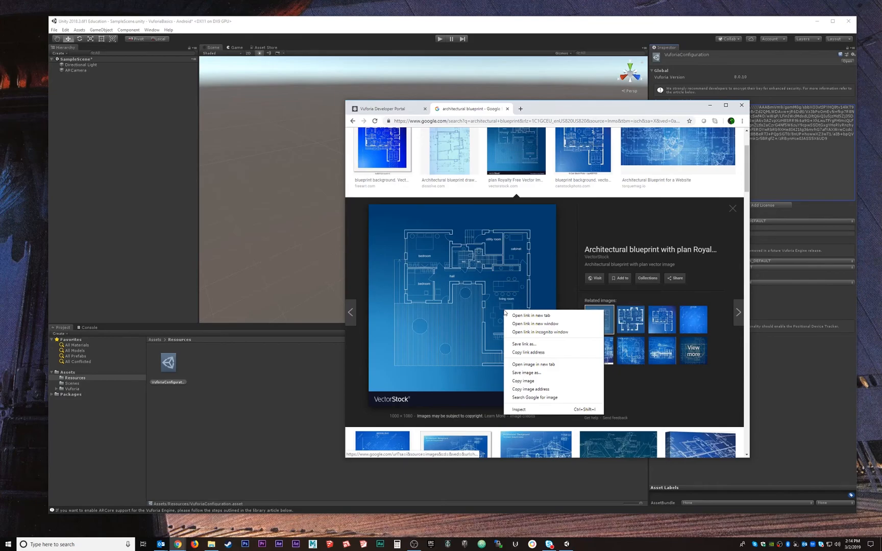
click(531, 373)
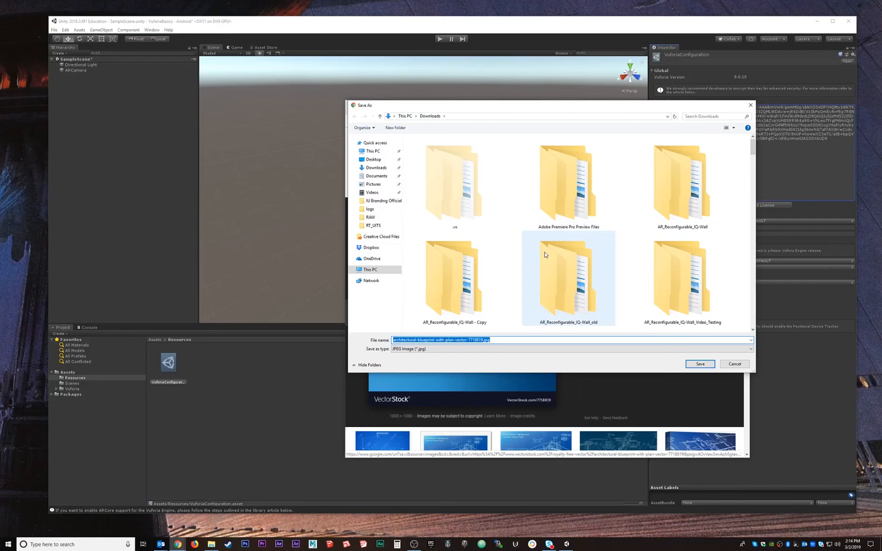
click(551, 177)
key(v)
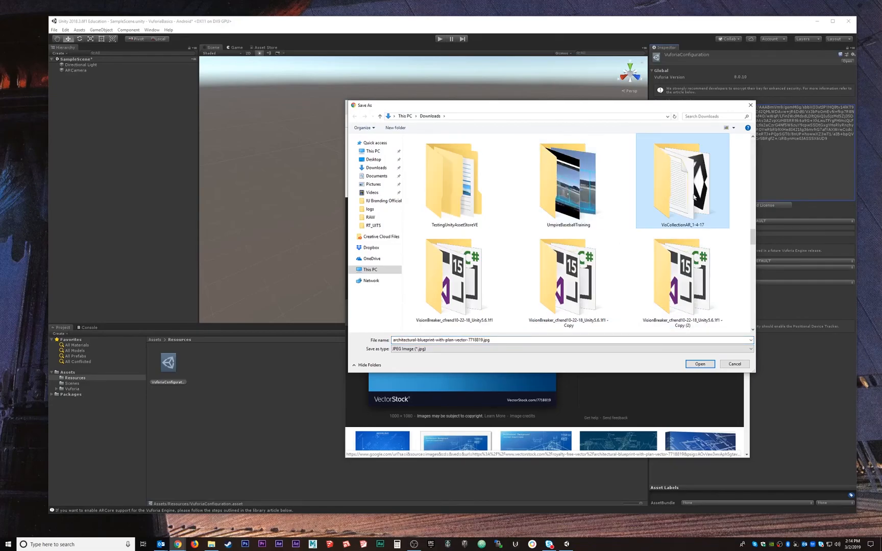
key(v)
key(v)
key(v)
key(v)
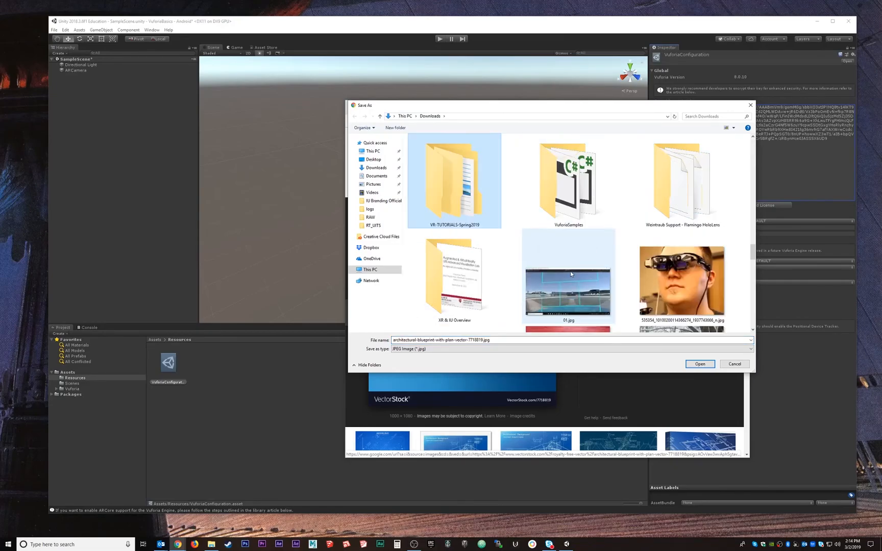
double_click(474, 182)
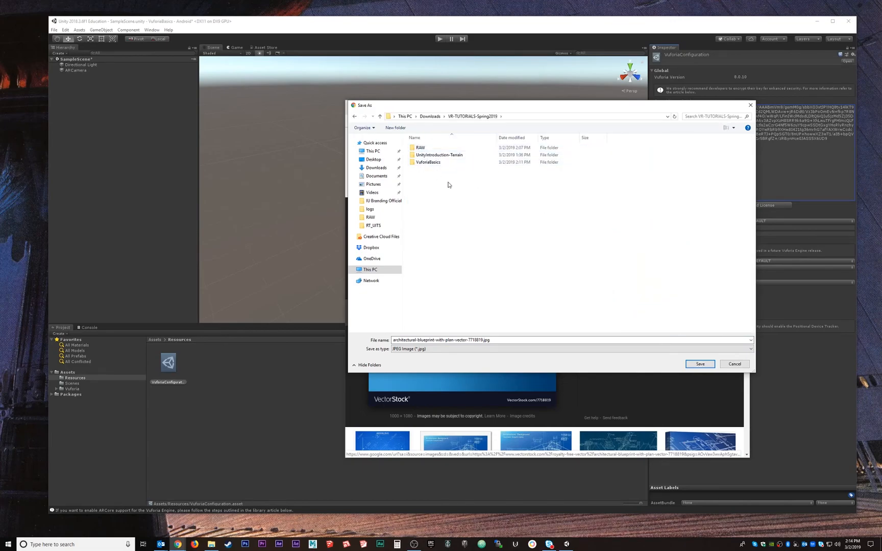
double_click(425, 162)
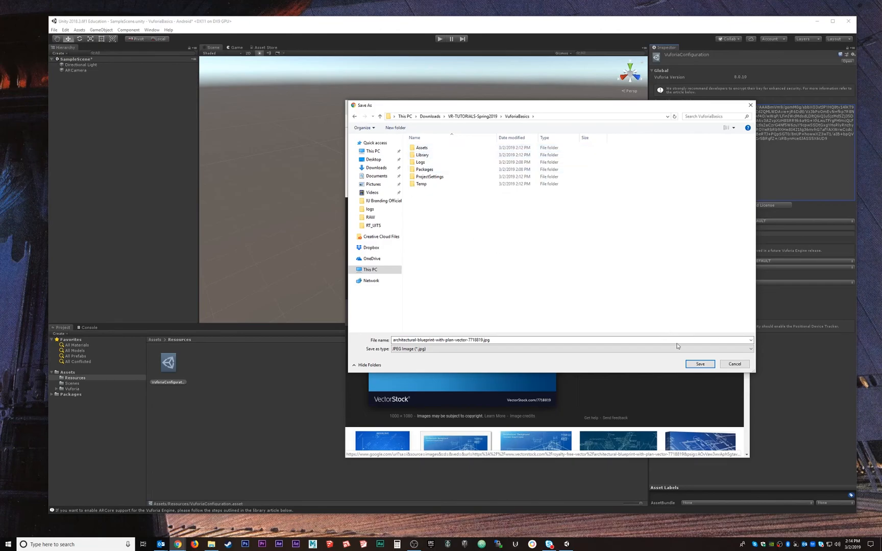
click(700, 364)
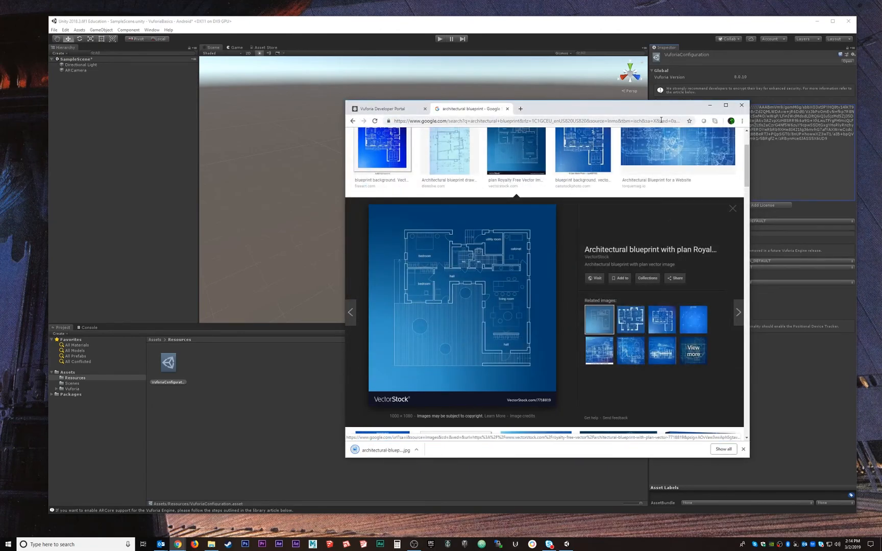
click(710, 105)
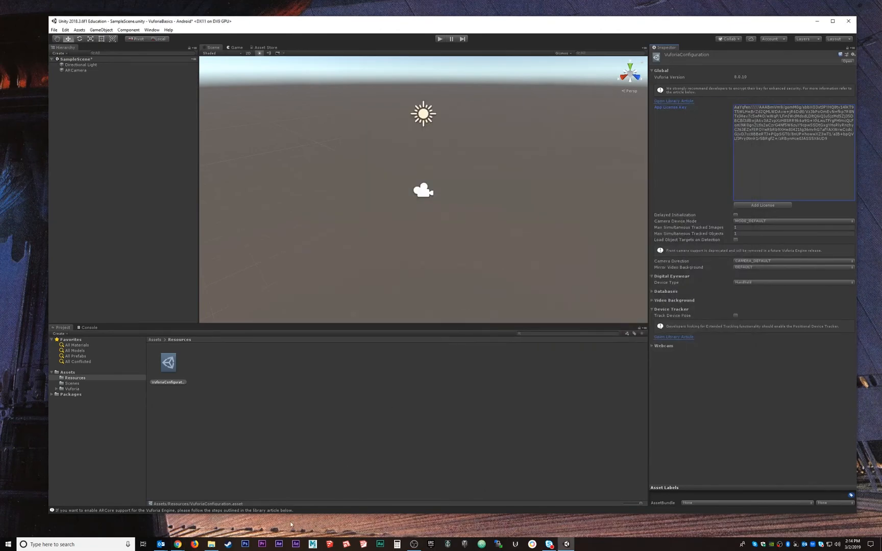
Switch to Chrome and open the Target Manager in the Vuforia Developer Portal
mouse_move(178, 544)
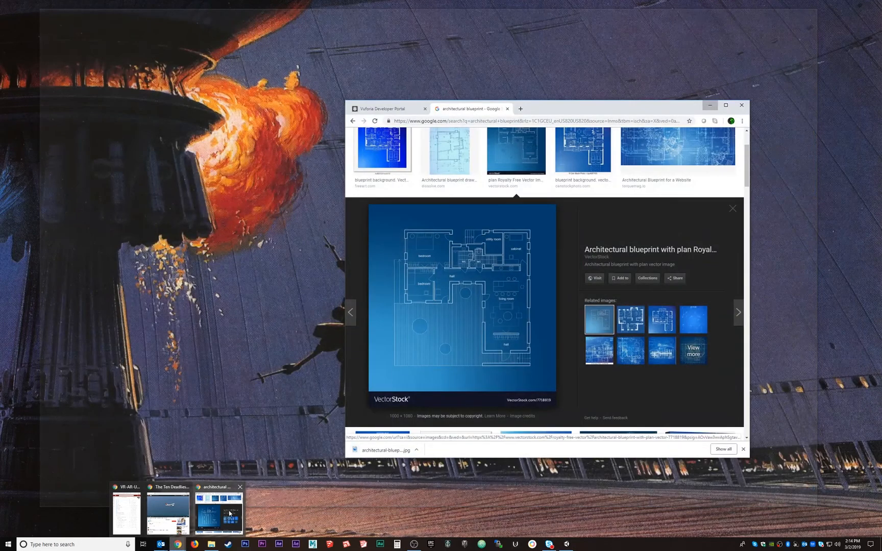
click(219, 513)
click(396, 109)
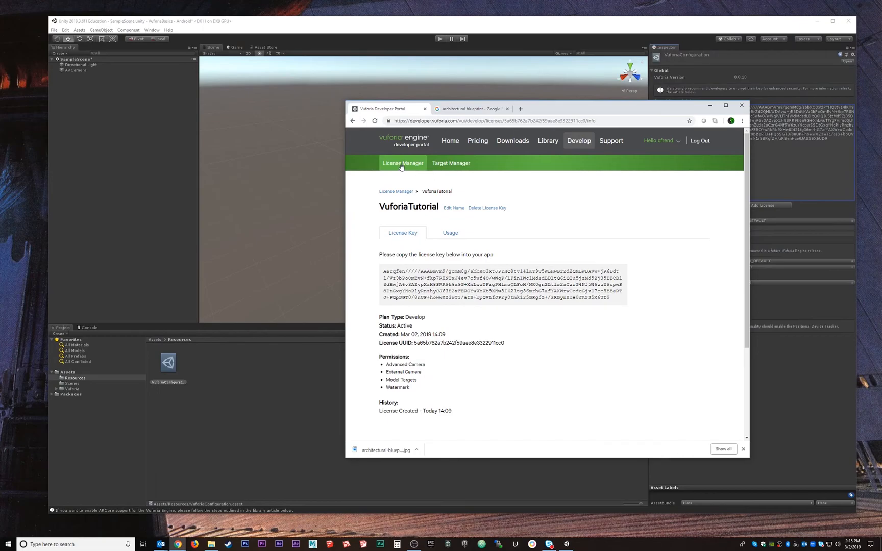
click(449, 164)
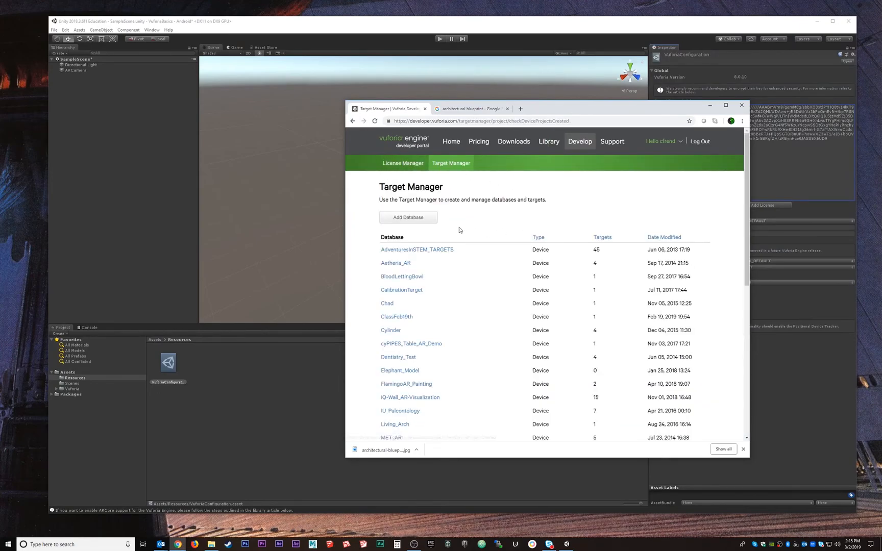
Create a new target database of type Device named VuforiaTutorial2
click(412, 222)
click(491, 249)
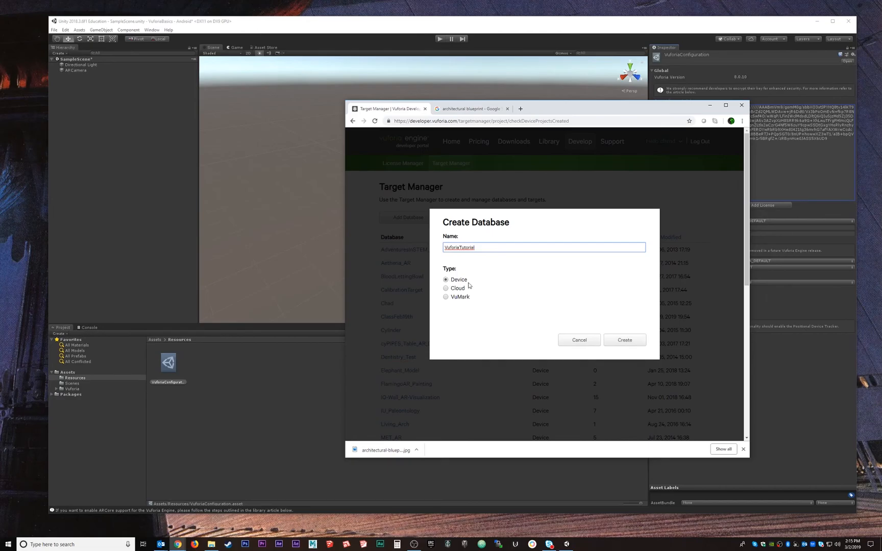
click(636, 339)
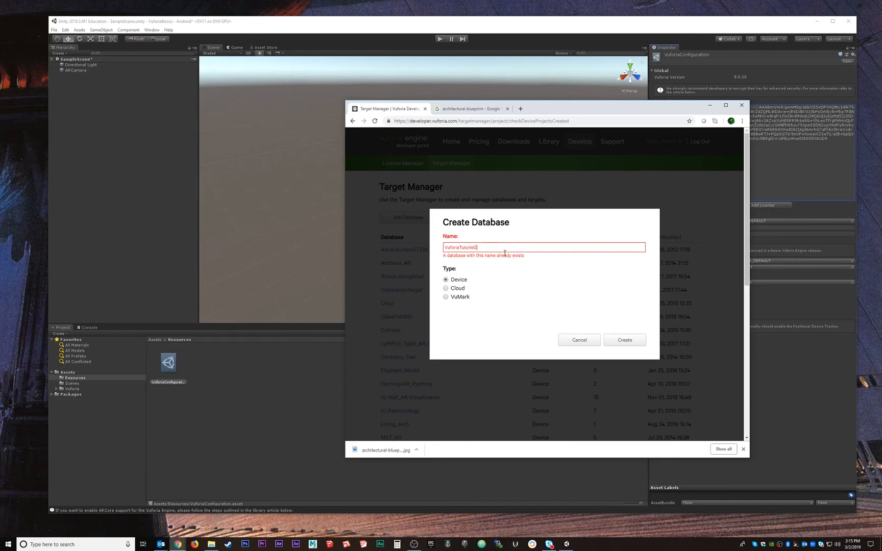
click(634, 340)
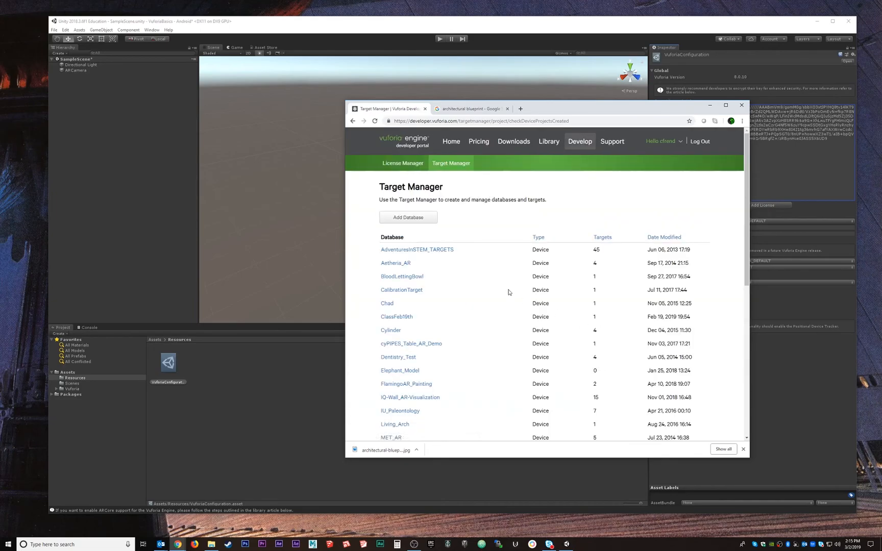
Find the VuforiaTutorial2 database on the second page of the database list and open it
scroll(412, 333, down, 4)
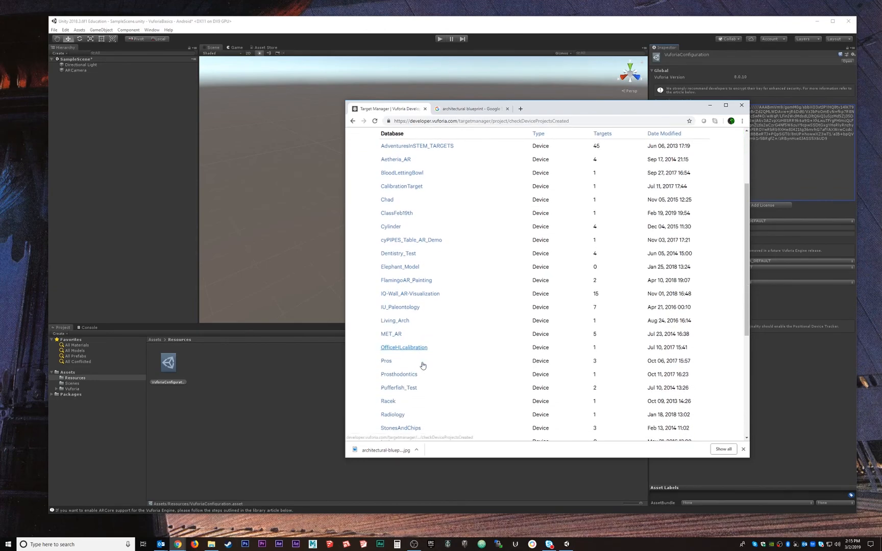
scroll(421, 352, up, 3)
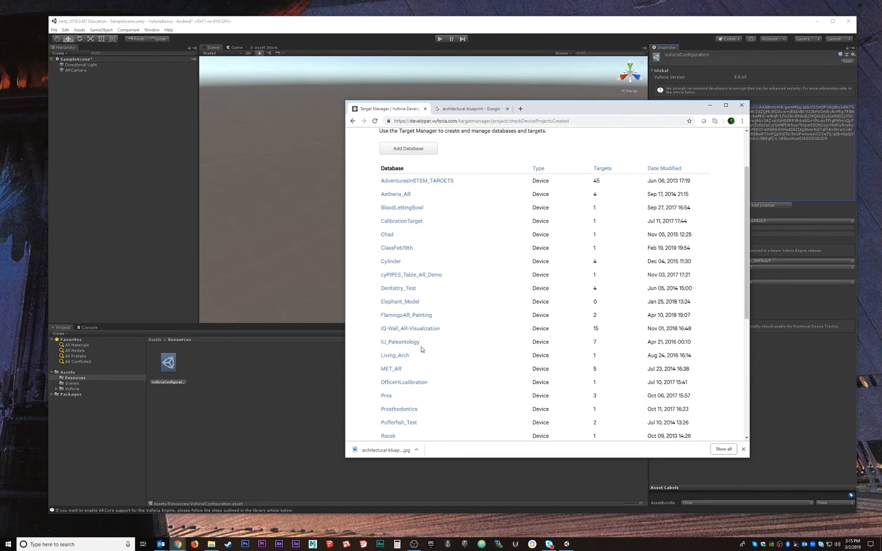
scroll(421, 349, down, 3)
click(474, 350)
scroll(535, 254, down, 5)
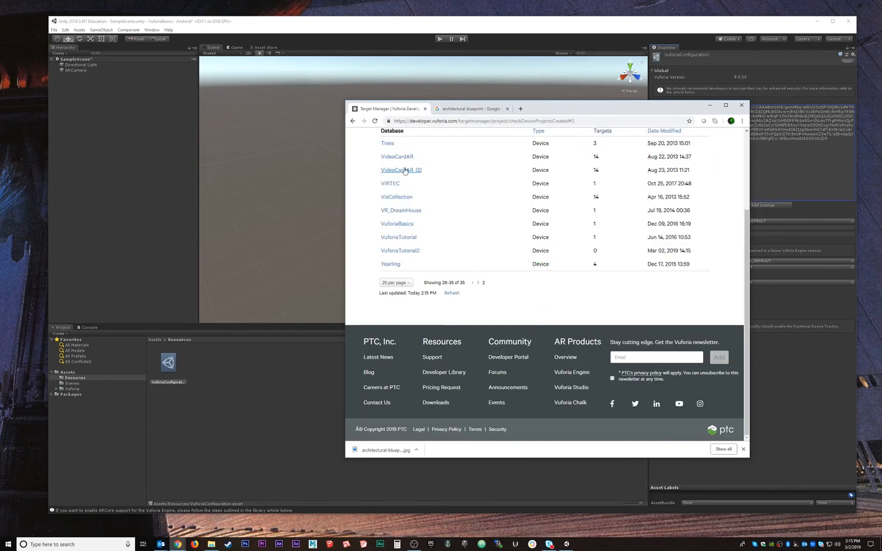
click(400, 251)
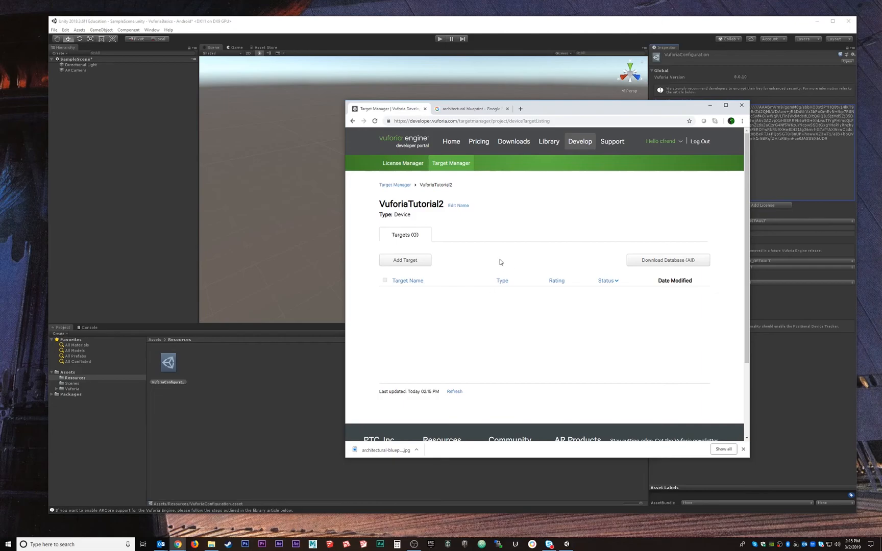
Start adding a Single Image target to VuforiaTutorial2 and browse for its file in Downloads > VR-TUTORIALS-Spring2019
click(403, 262)
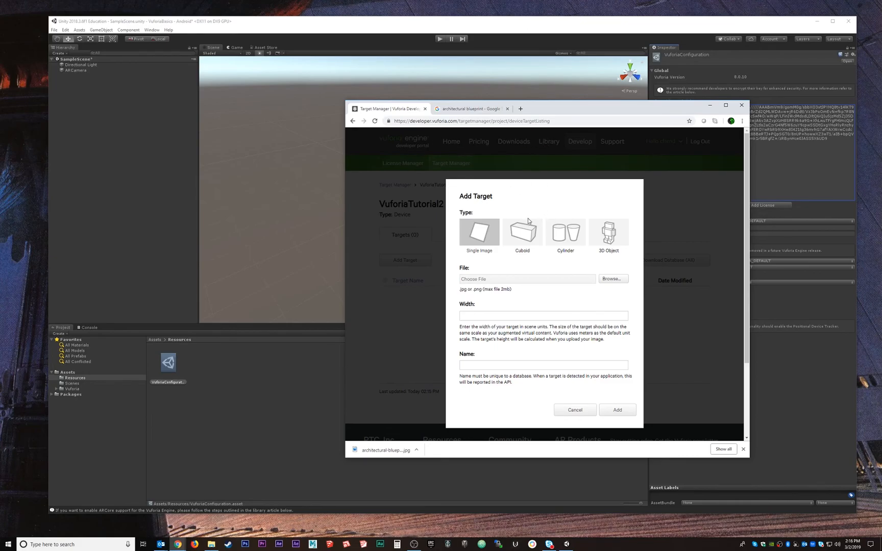
click(620, 283)
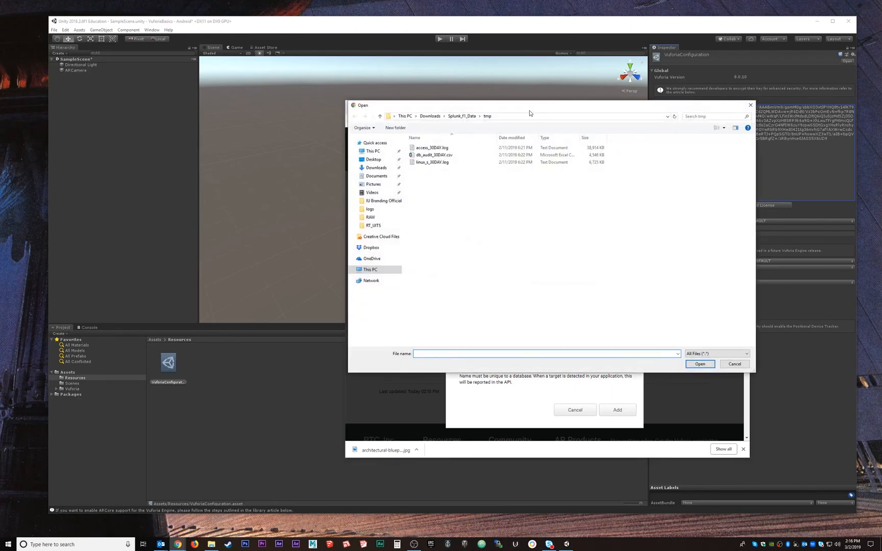
drag(531, 108, 551, 131)
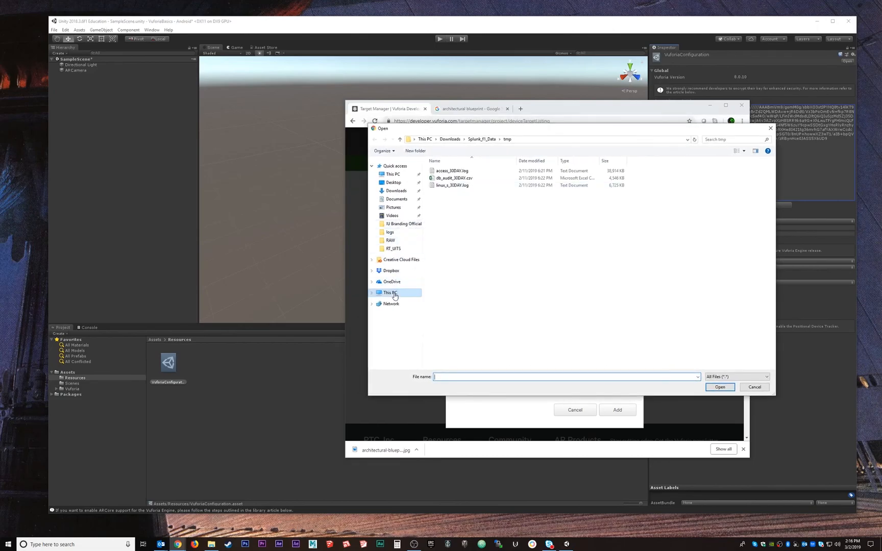
click(394, 191)
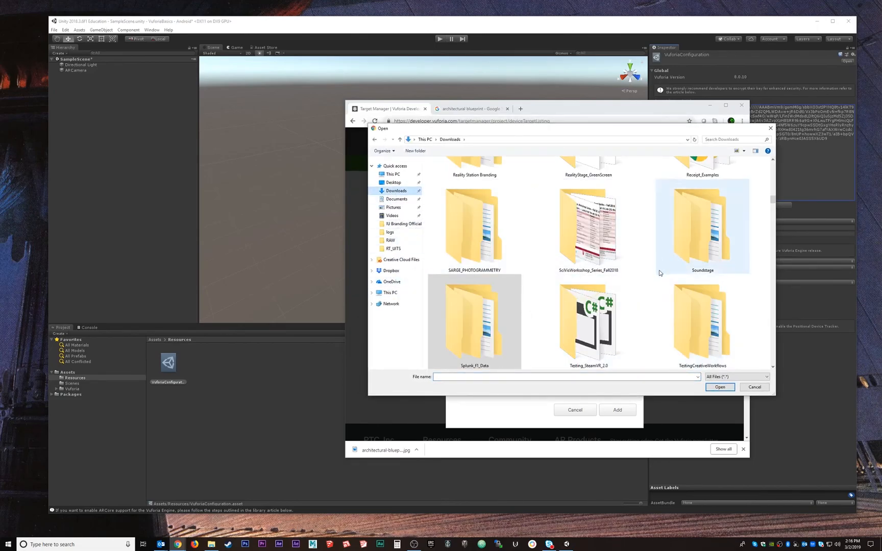
scroll(659, 273, down, 2)
scroll(658, 275, down, 5)
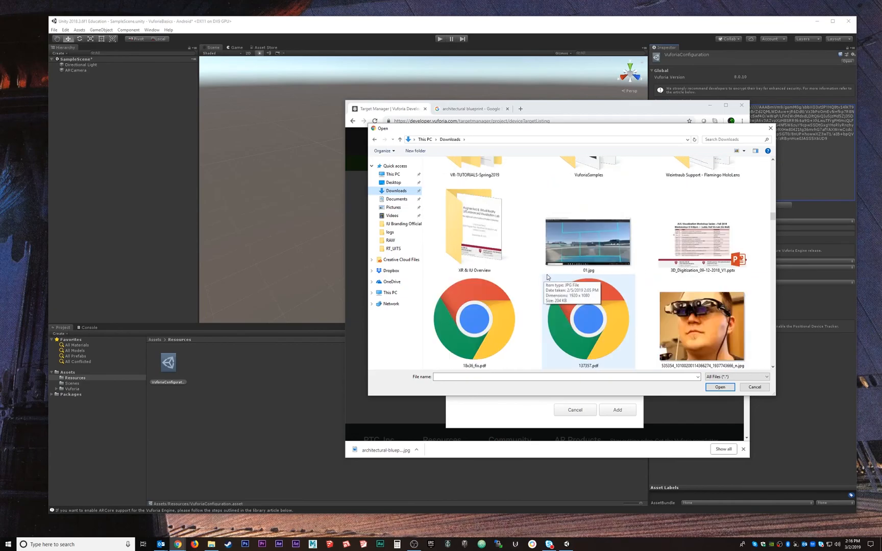
scroll(587, 278, down, 5)
scroll(627, 278, up, 4)
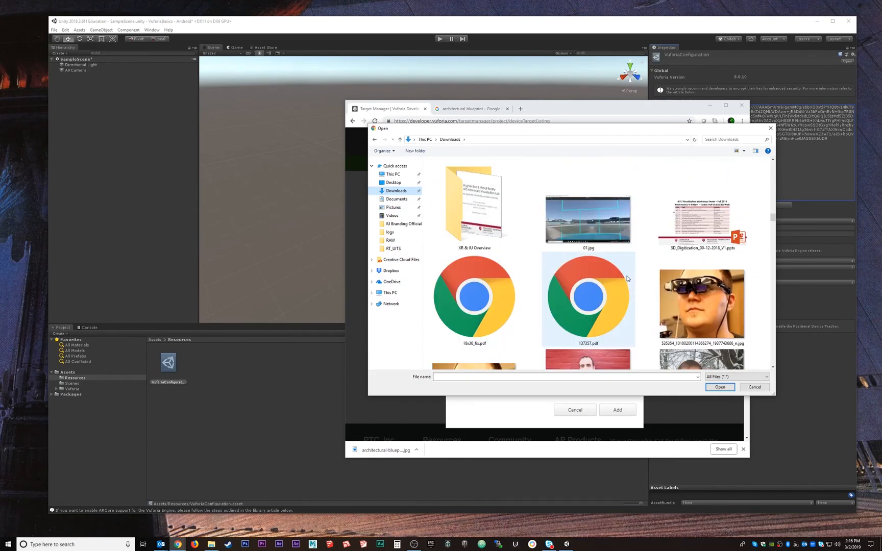
scroll(628, 278, up, 3)
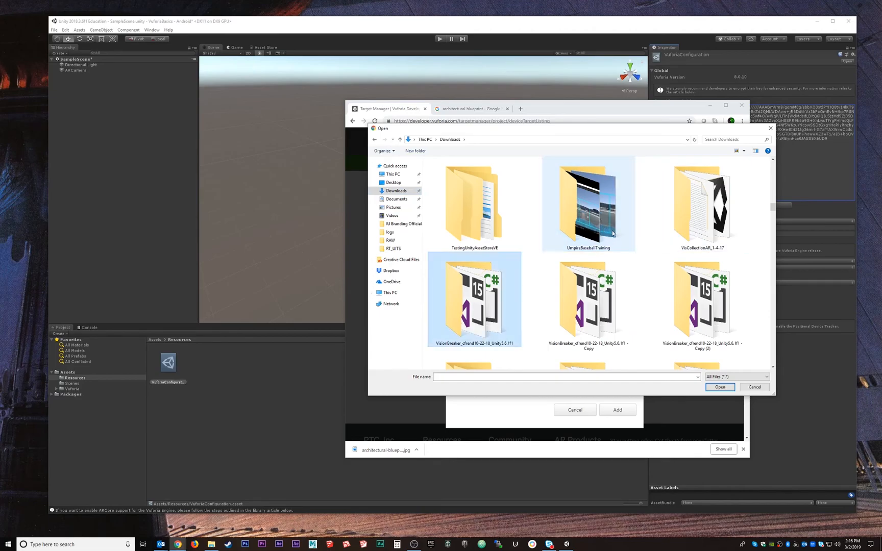
scroll(633, 268, down, 3)
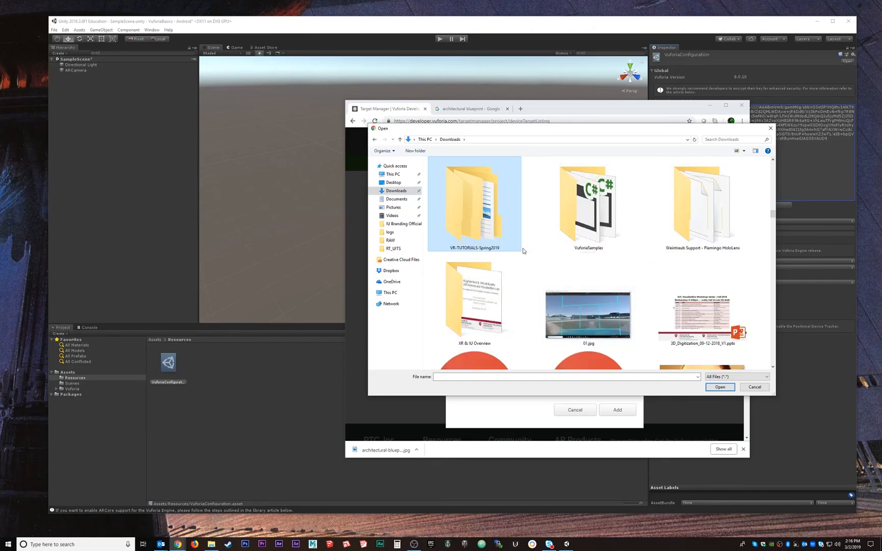
double_click(492, 225)
Choose architectural-blueprint-with-plan-vector-7718819.jpg from the VuforiaBasics folder as the target's image file
click(462, 179)
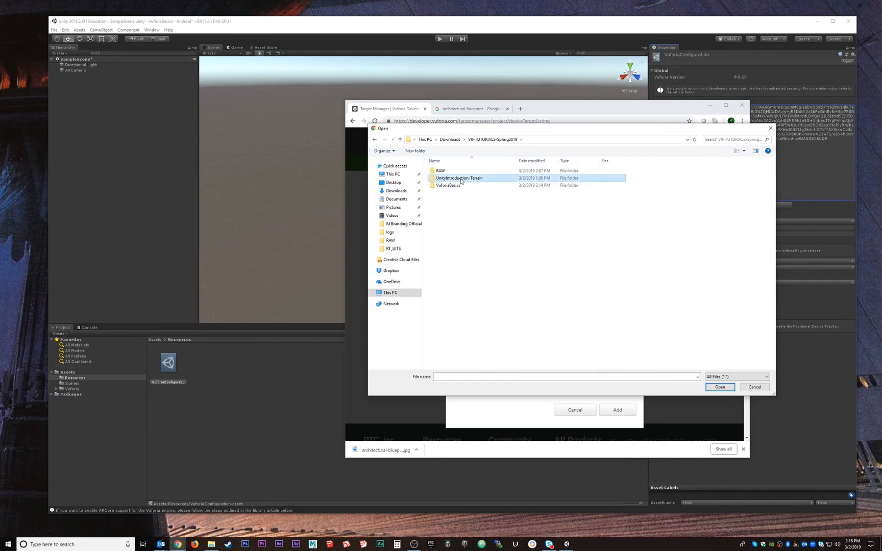
double_click(450, 185)
click(446, 217)
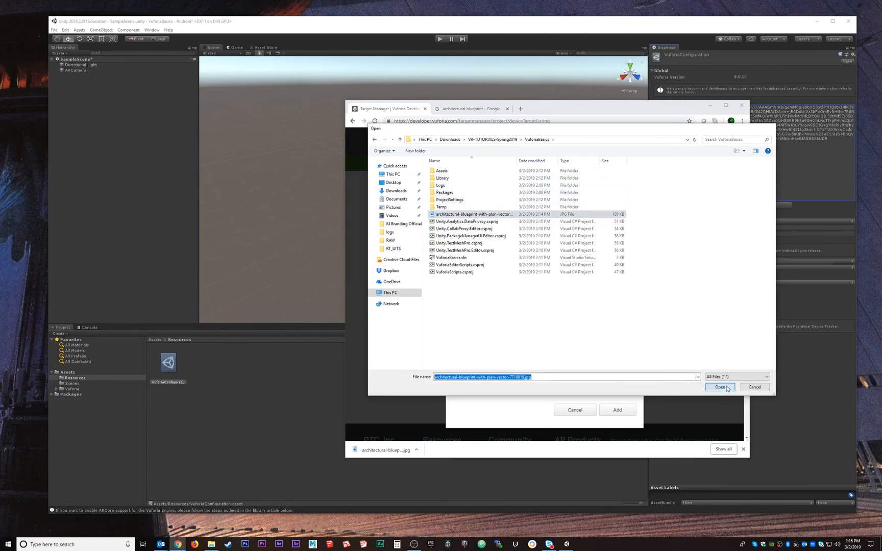
click(727, 388)
Enter the blueprint target's width, keep the suggested name, and add the target to the database
click(477, 316)
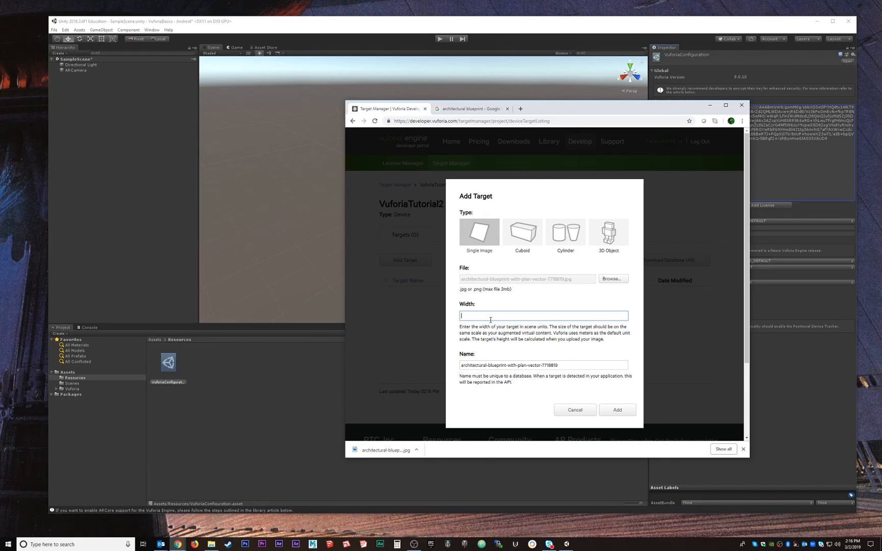
drag(472, 316, 453, 317)
drag(483, 313, 457, 319)
click(617, 410)
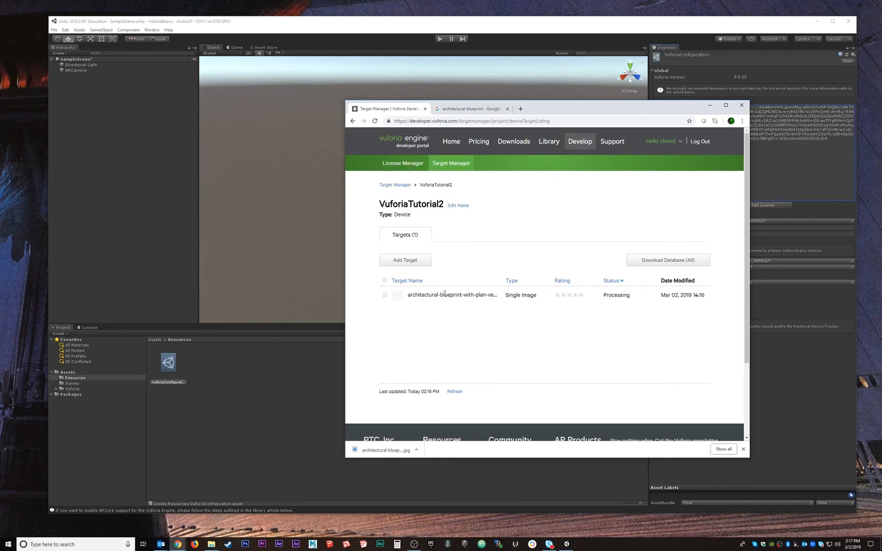
Reload the target list and download the database with the blueprint target selected for the Unity Editor platform
click(375, 121)
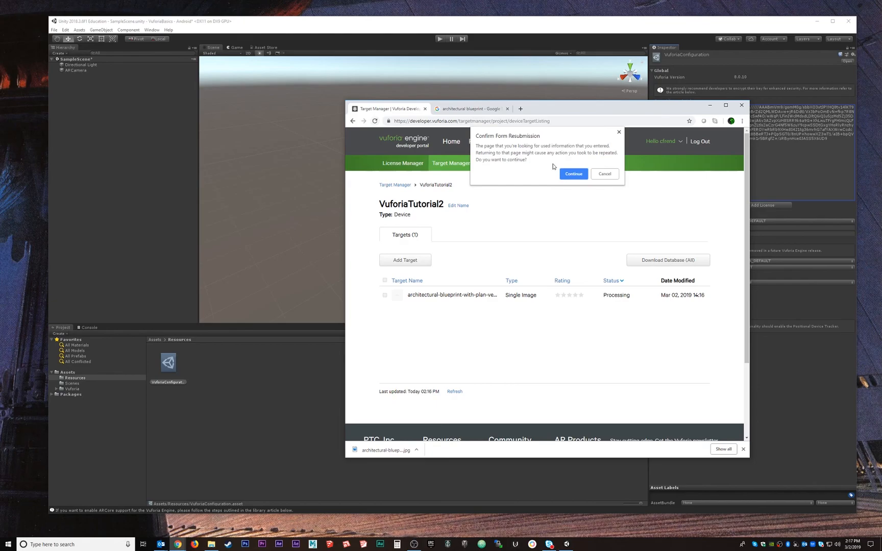
click(574, 173)
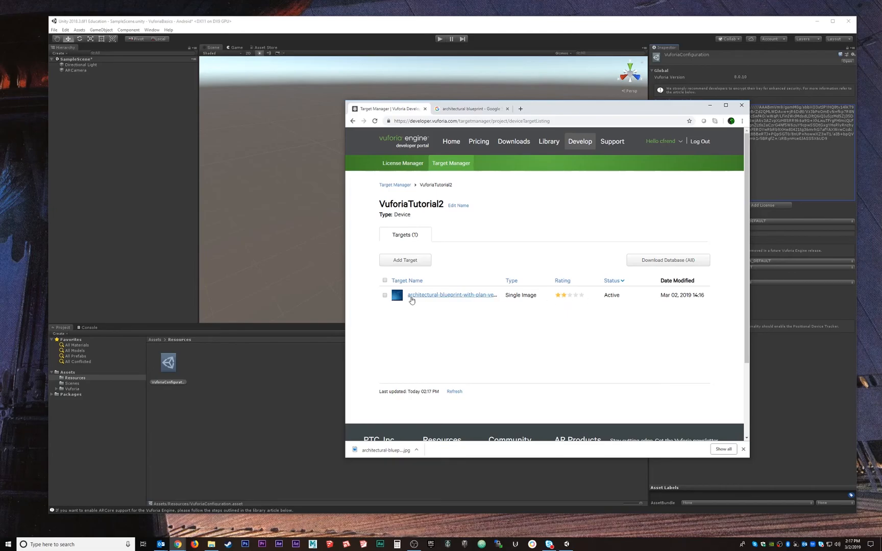
click(385, 296)
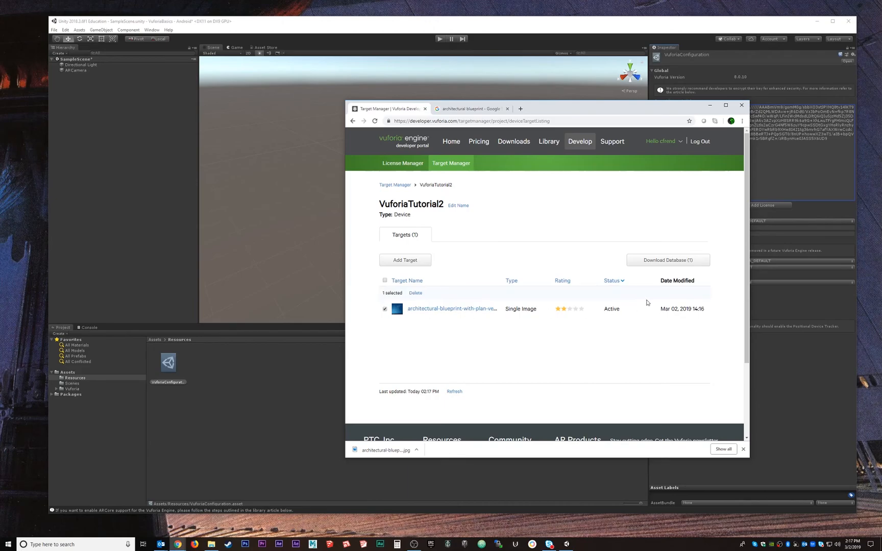
click(673, 262)
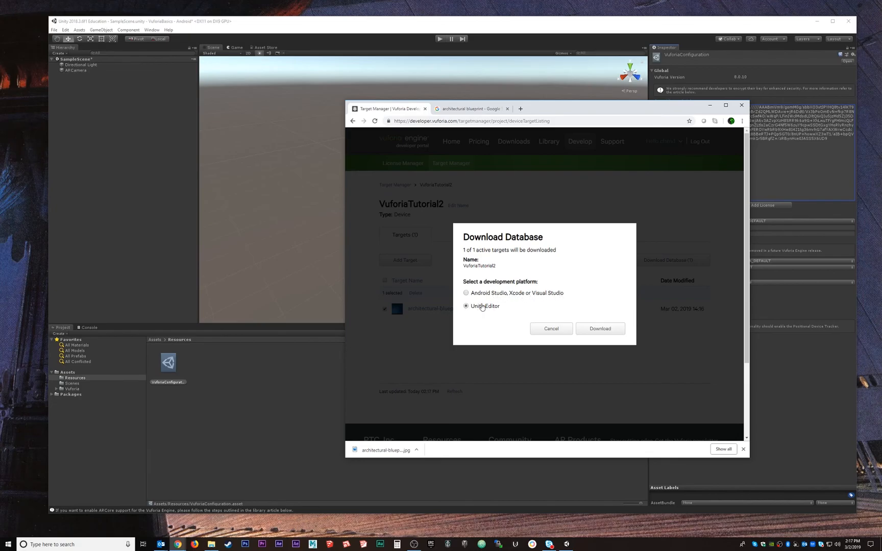
click(611, 331)
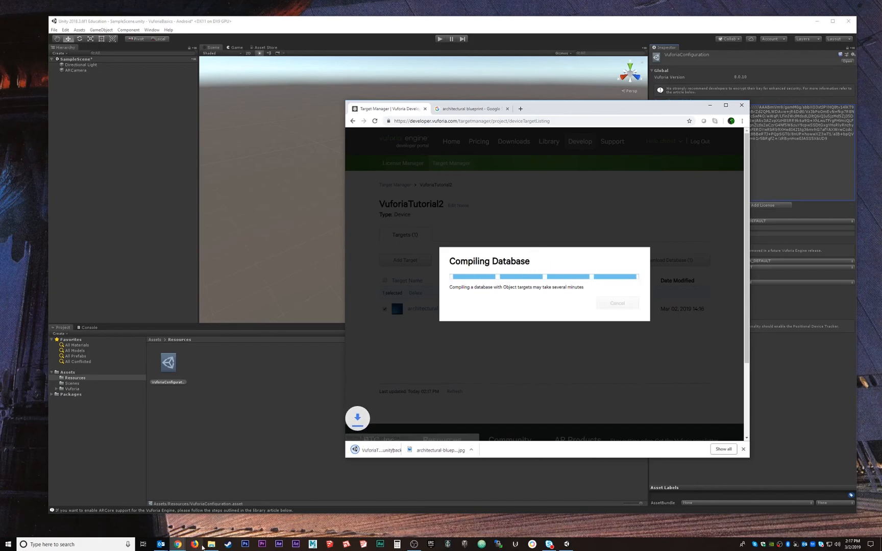
Switch to File Explorer and open the Downloads folder to look for the downloaded package
mouse_move(211, 545)
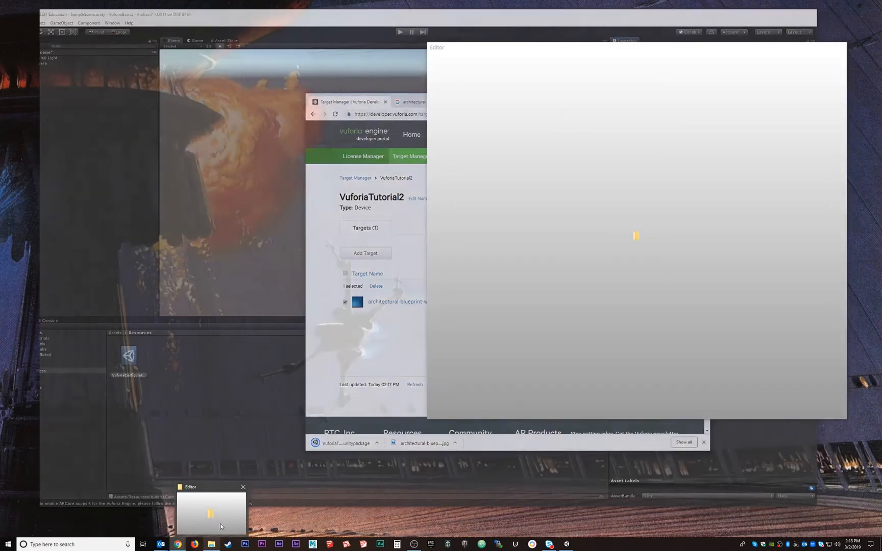
click(220, 524)
drag(619, 51, 255, 63)
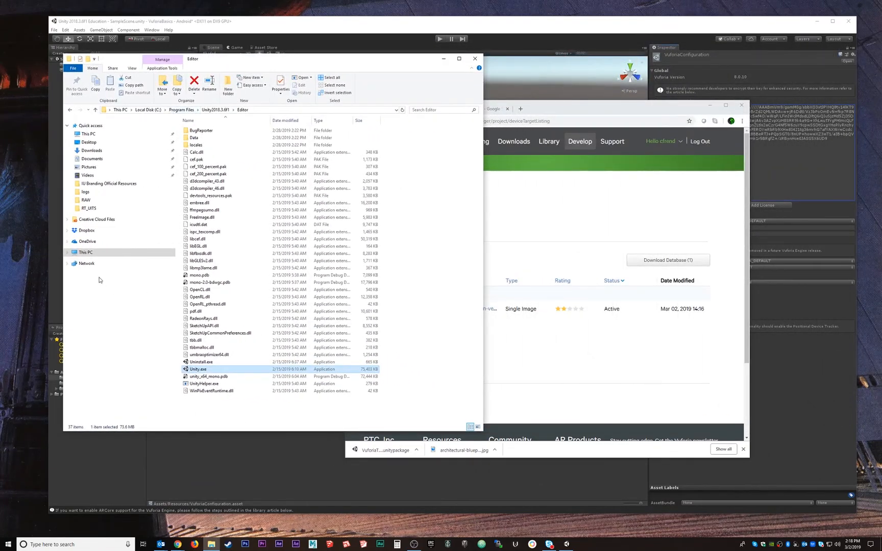
click(92, 150)
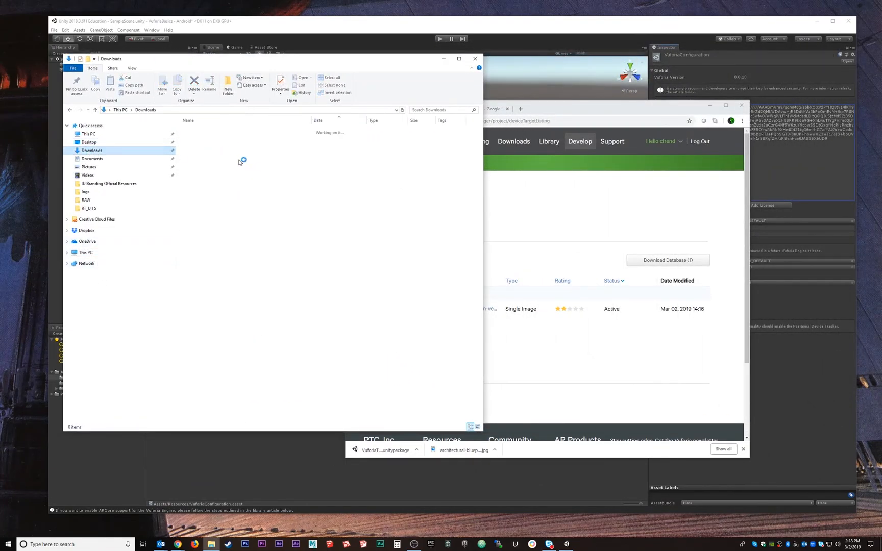
drag(262, 59, 210, 56)
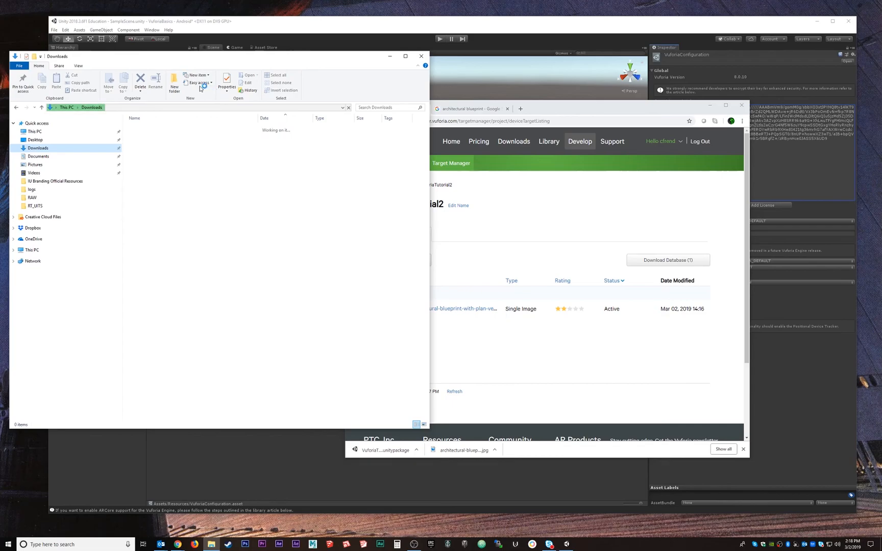
Switch to Unity and import all items of the custom package VuforiaTutorial2.unitypackage from the Downloads folder
click(267, 23)
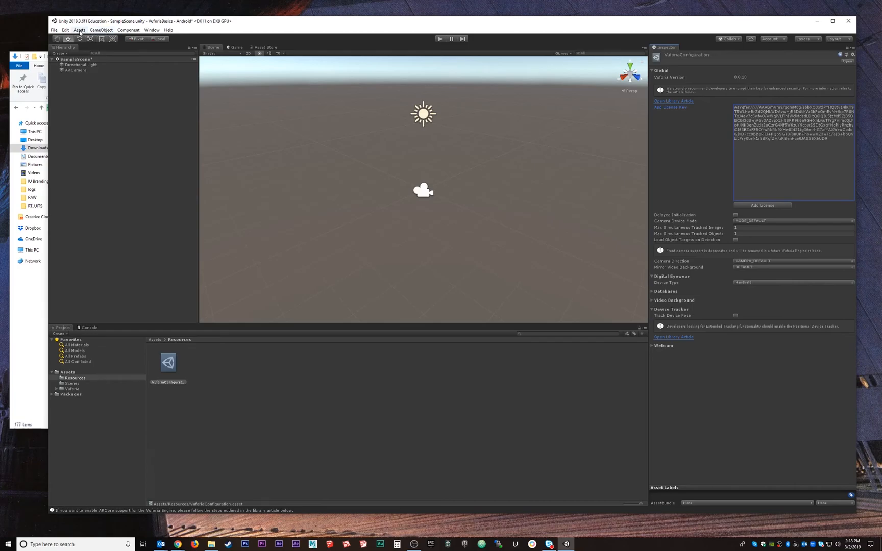
click(79, 30)
mouse_move(117, 106)
click(199, 106)
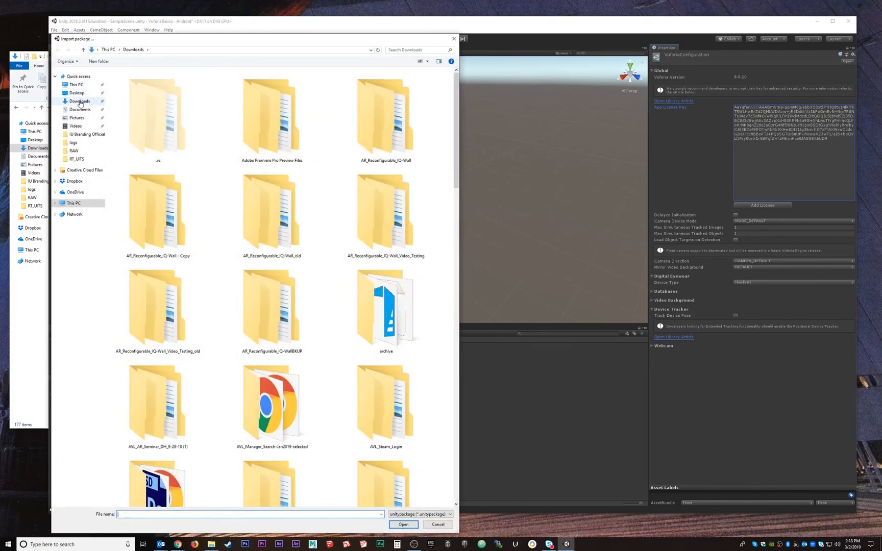
click(80, 102)
scroll(376, 251, down, 5)
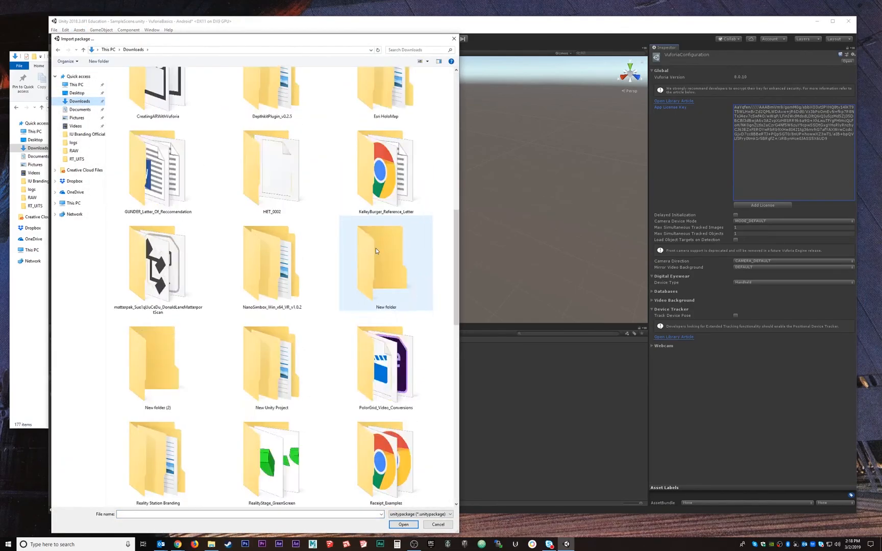
scroll(377, 250, down, 10)
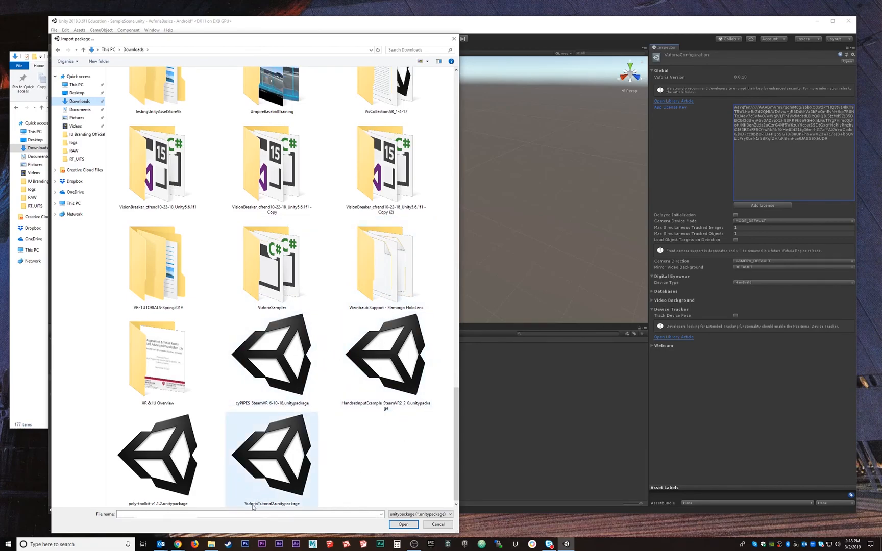
click(280, 491)
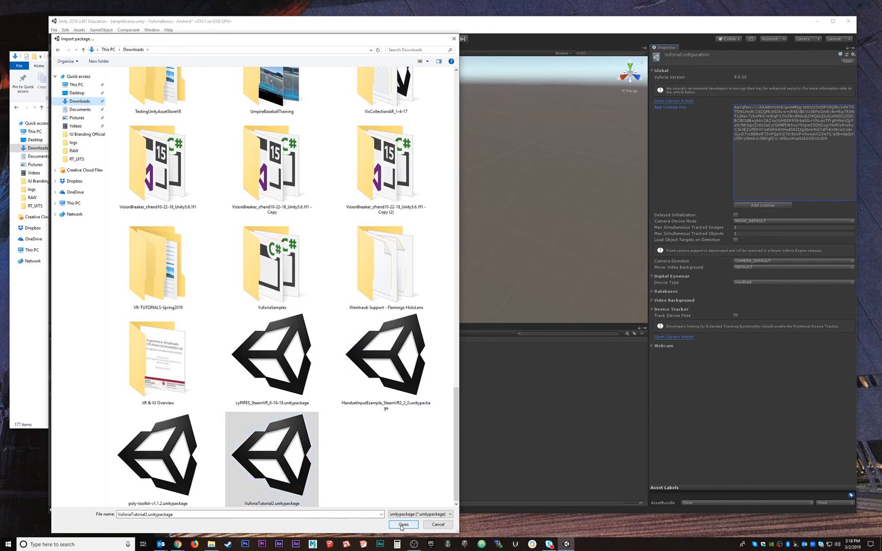
click(403, 526)
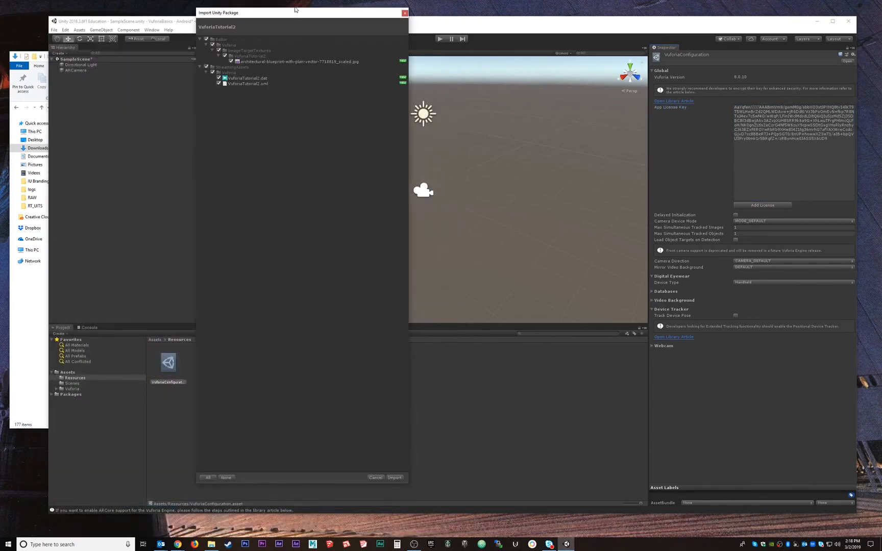
drag(301, 12, 324, 109)
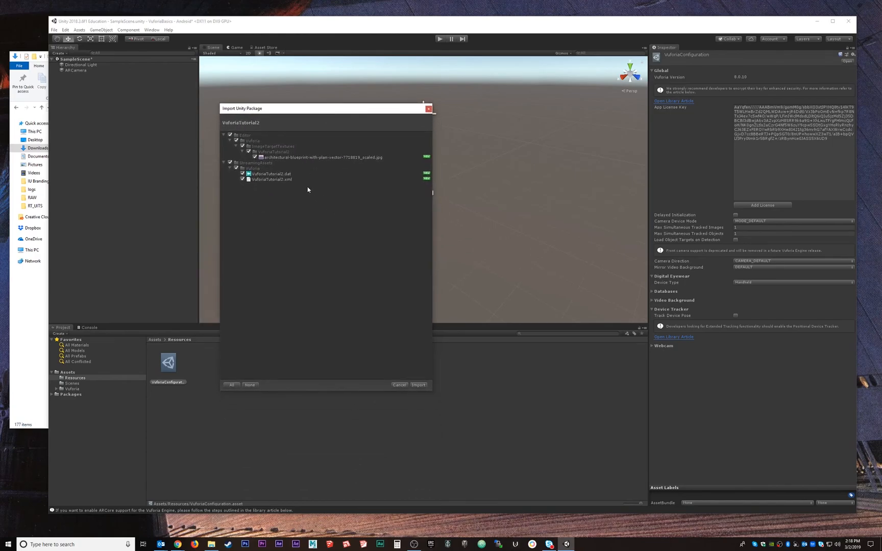
click(418, 384)
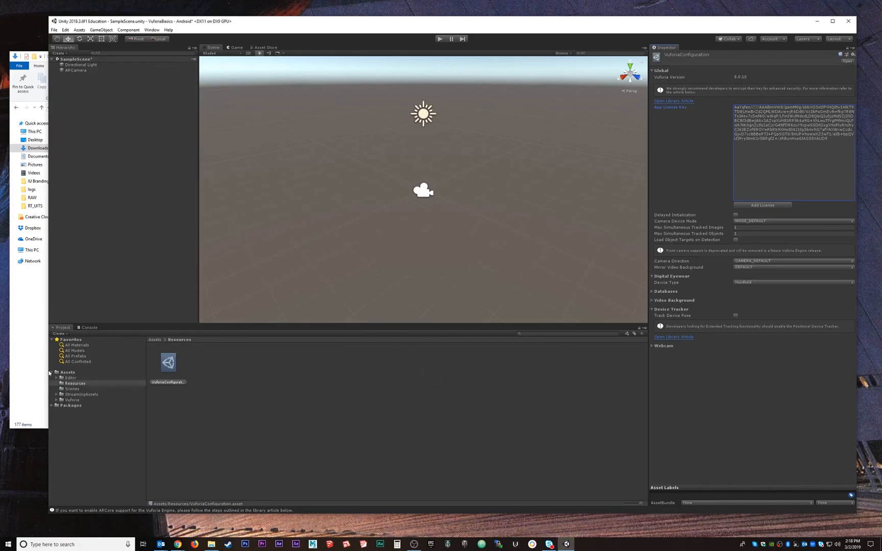
Examine the project's Vuforia, StreamingAssets, Resources and Editor folders for the imported content
click(72, 400)
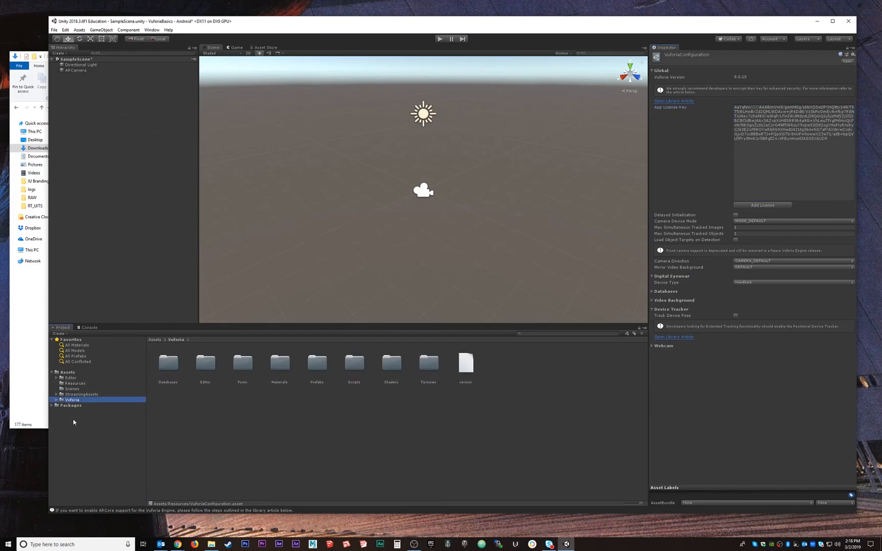
click(82, 395)
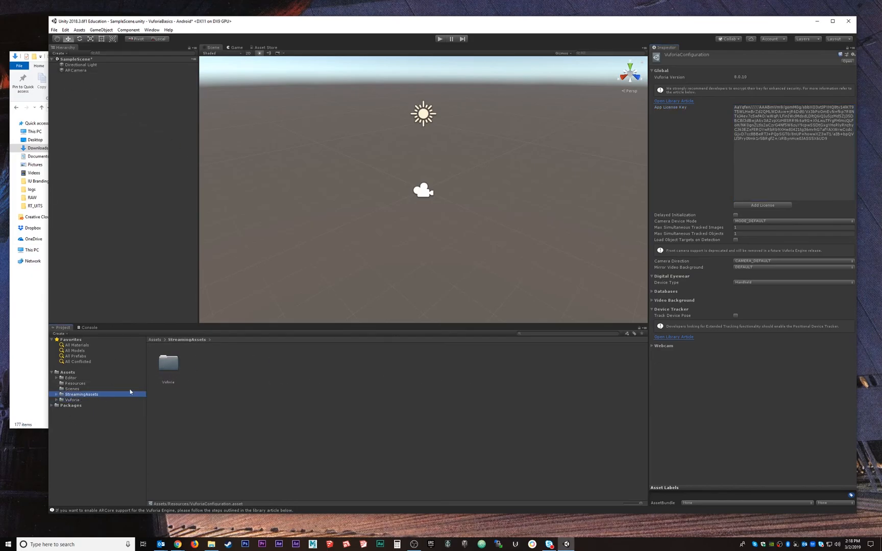
click(76, 386)
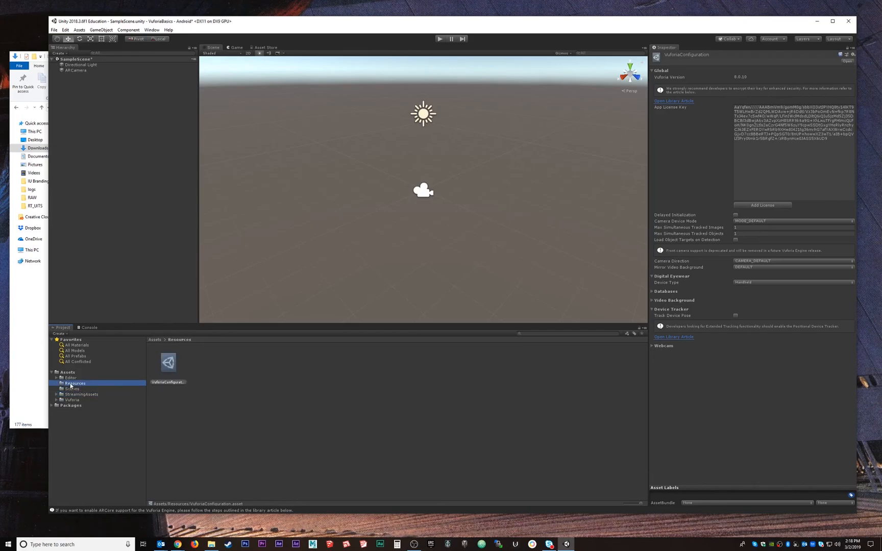
click(71, 378)
click(80, 396)
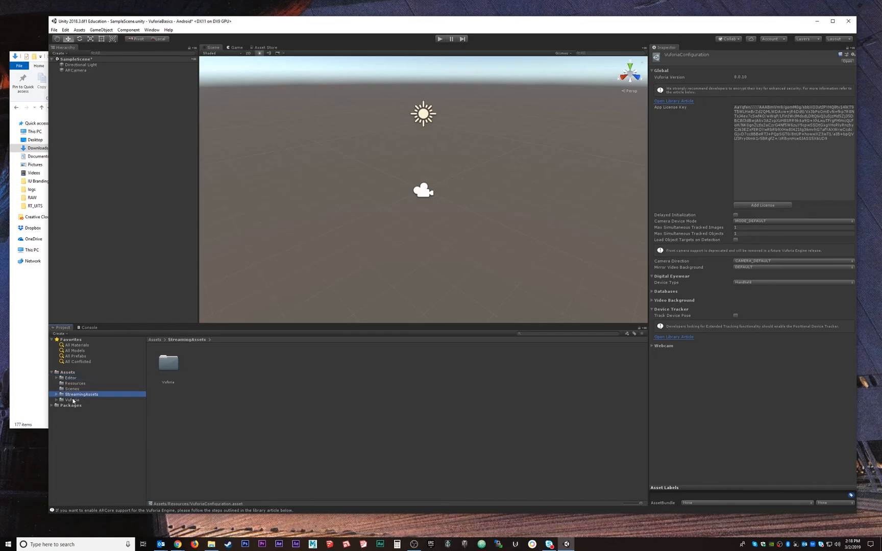
click(69, 401)
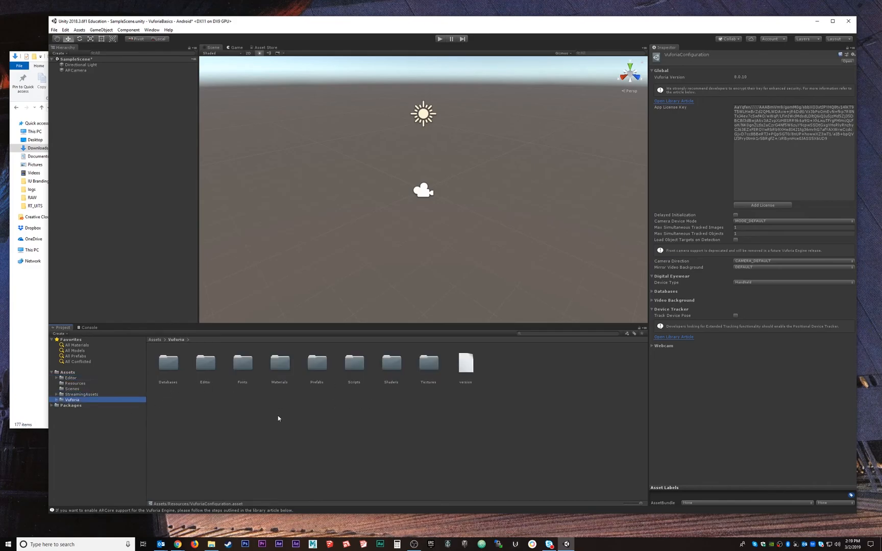
click(216, 421)
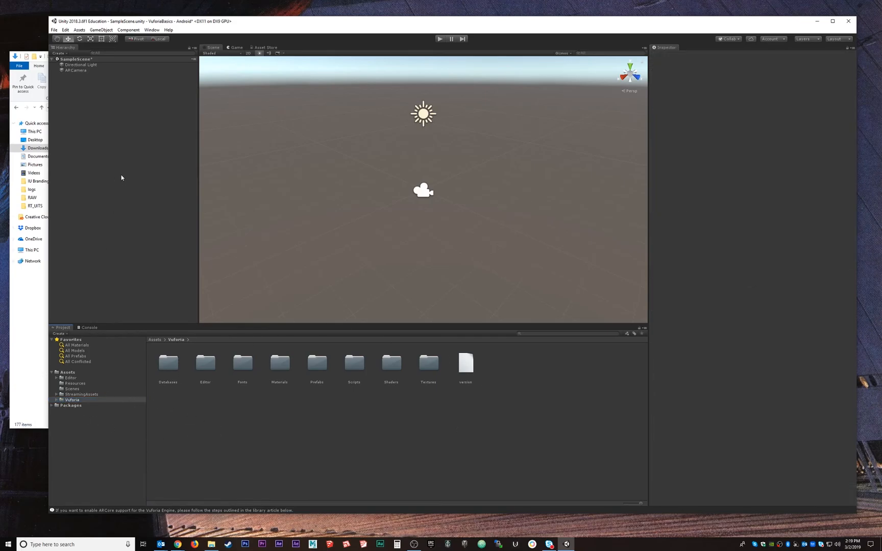
Add a Vuforia Engine Image target to the scene alongside the ARCamera
click(70, 71)
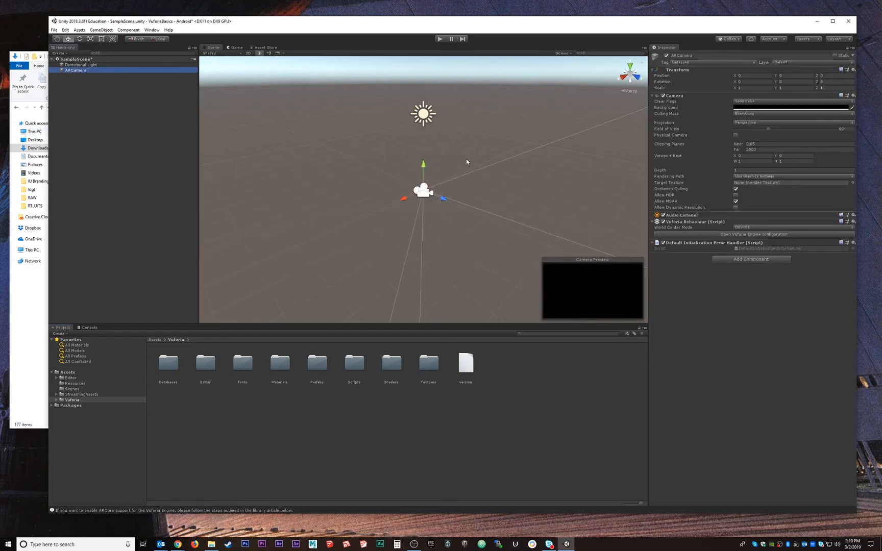
alt+drag(510, 205, 445, 173)
alt+drag(526, 195, 528, 162)
click(114, 106)
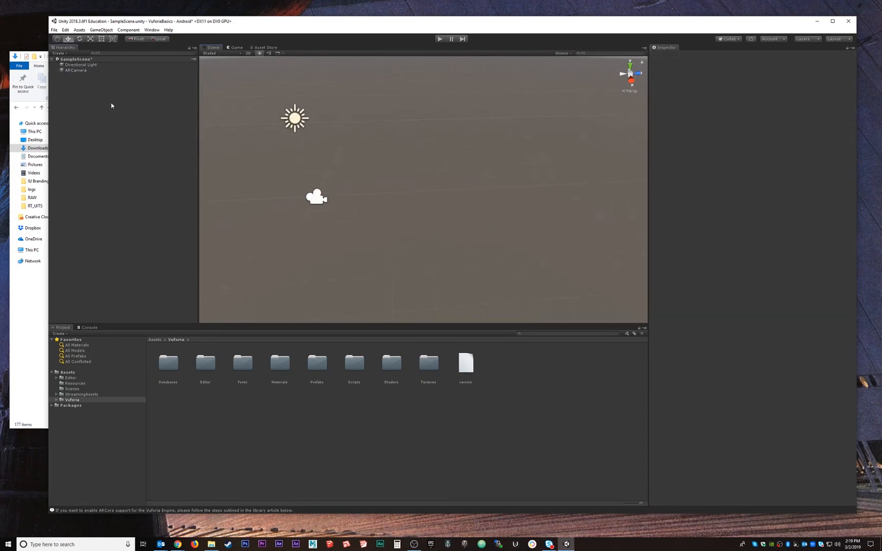
right_click(69, 80)
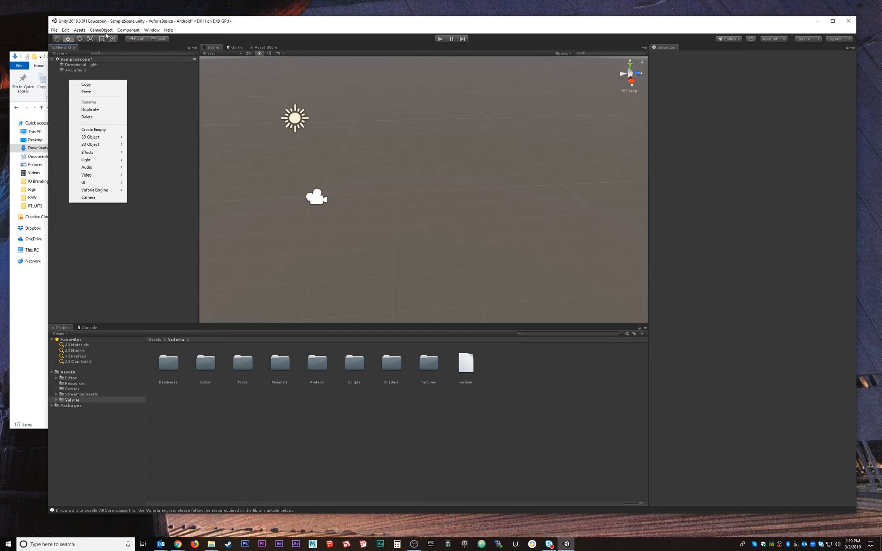
click(80, 32)
click(101, 30)
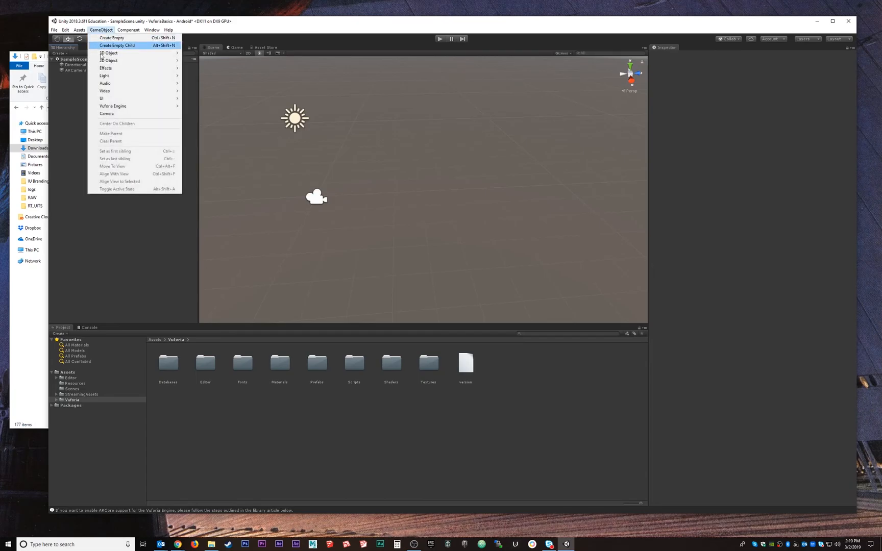
mouse_move(124, 108)
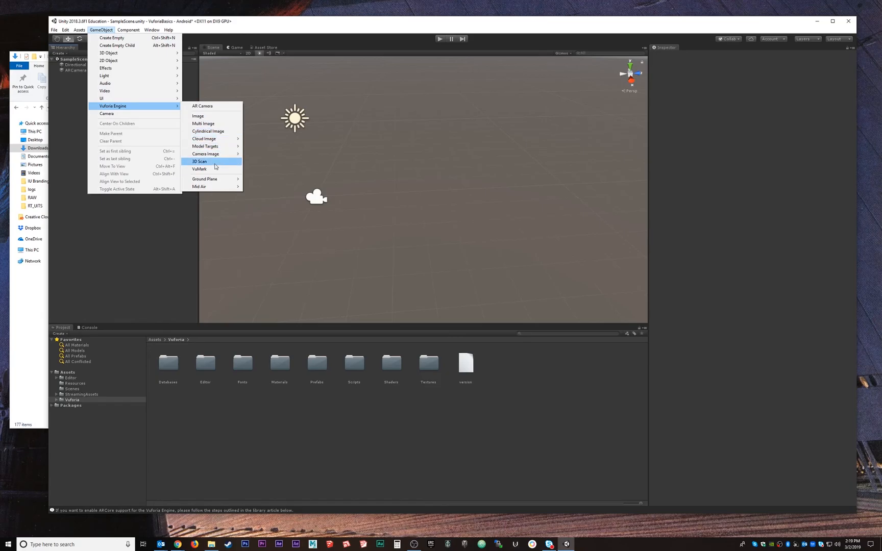
click(198, 118)
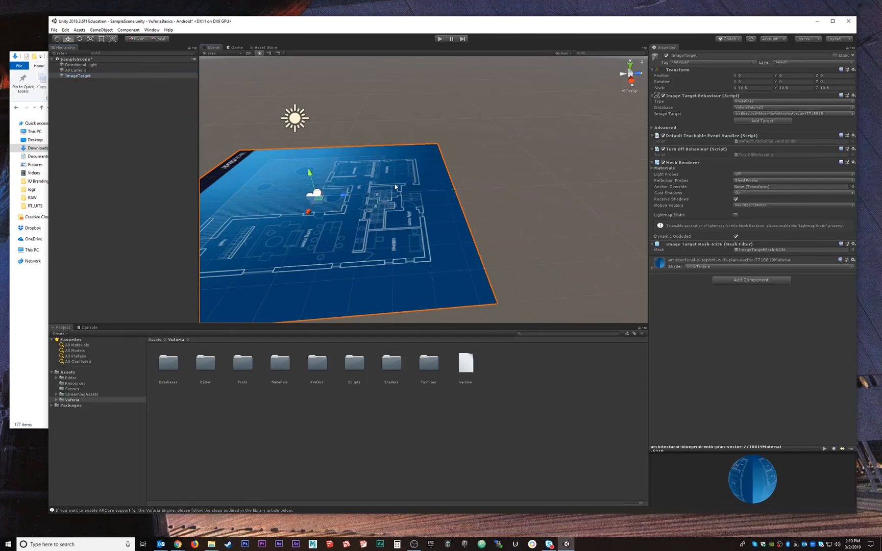
Try enlarging the blueprint image target uniformly with the Scale tool, and undo the scaling
middle_drag(366, 176, 402, 170)
alt+drag(402, 170, 255, 148)
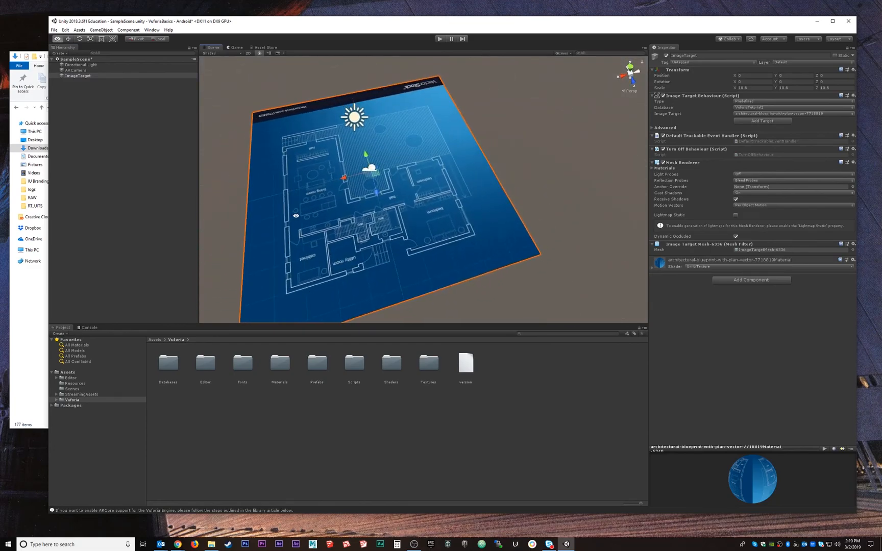
alt+drag(365, 152, 303, 134)
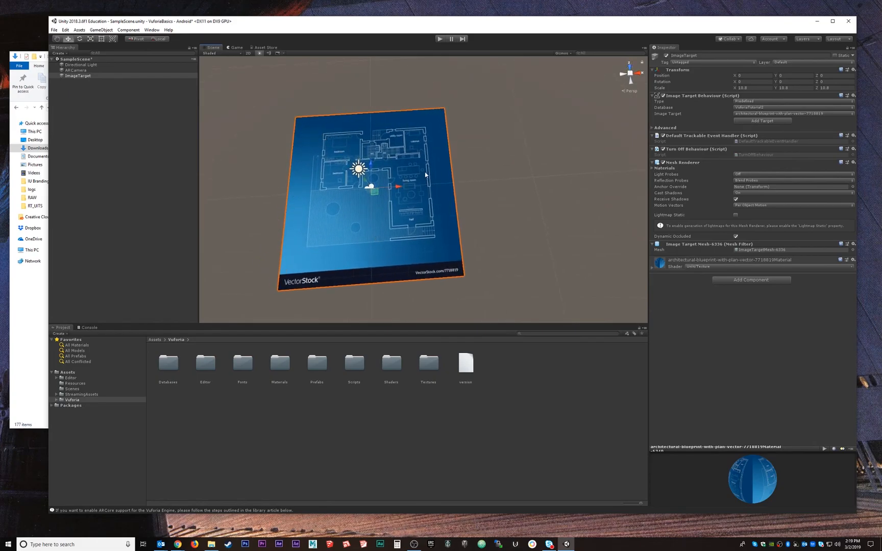
key(r)
drag(372, 187, 255, 197)
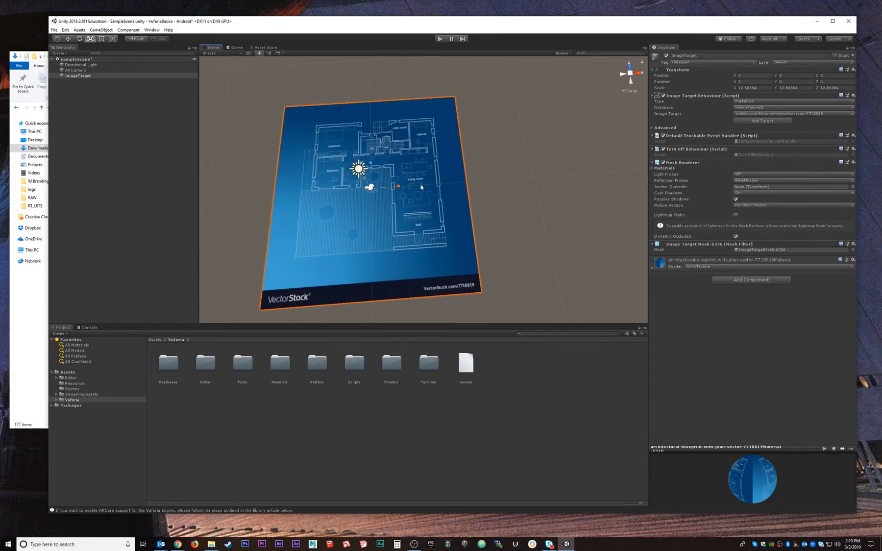
key(ctrl+z)
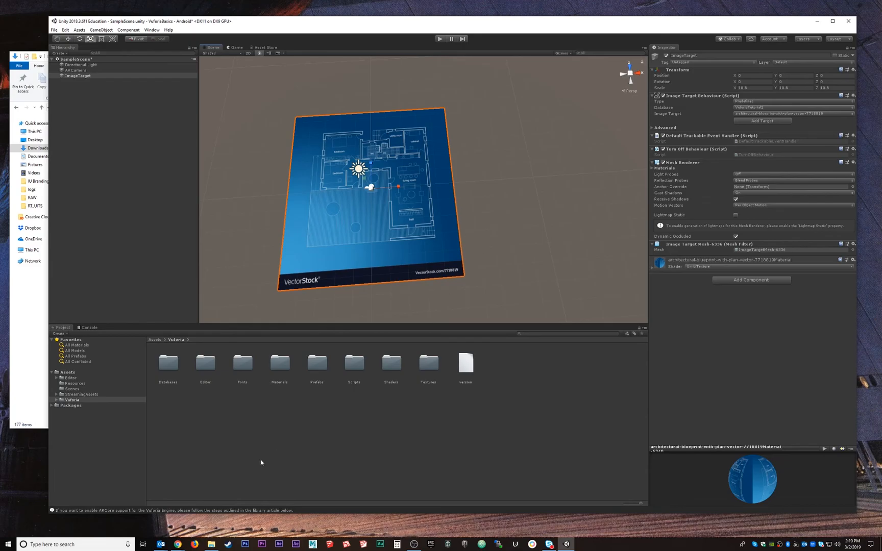
Add a 3D sphere to the scene and move it to just above the middle of the blueprint target
alt+drag(442, 148, 334, 141)
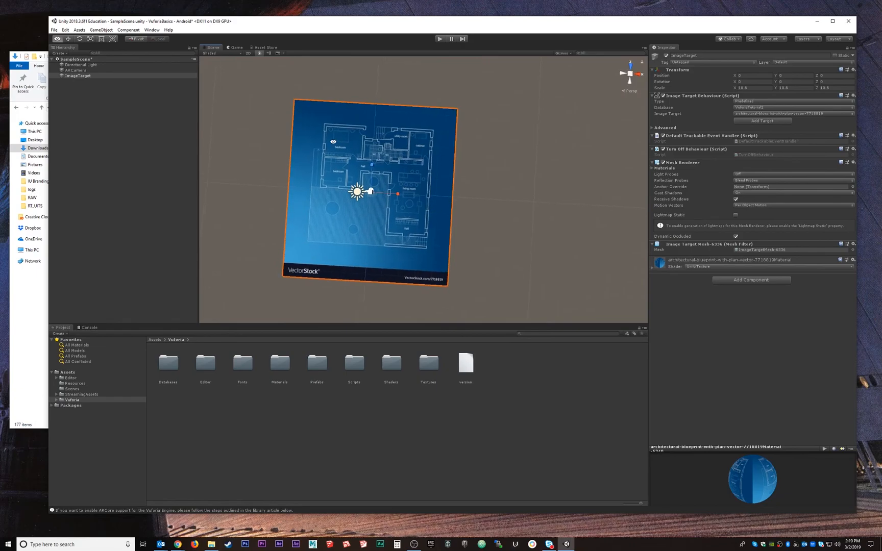
key(r)
alt+drag(411, 134, 432, 192)
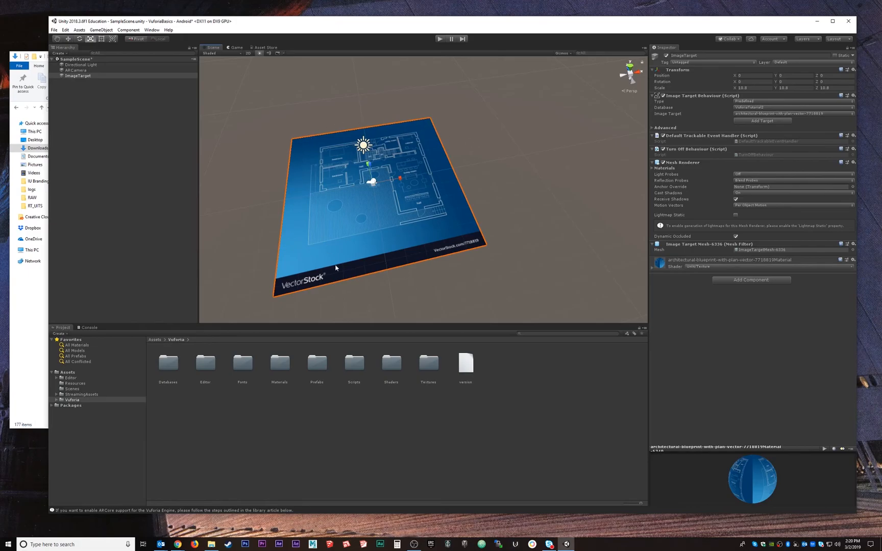
mouse_move(427, 195)
alt+mouse_down()
mouse_move(403, 189)
mouse_move(393, 202)
mouse_move(412, 191)
alt+mouse_up()
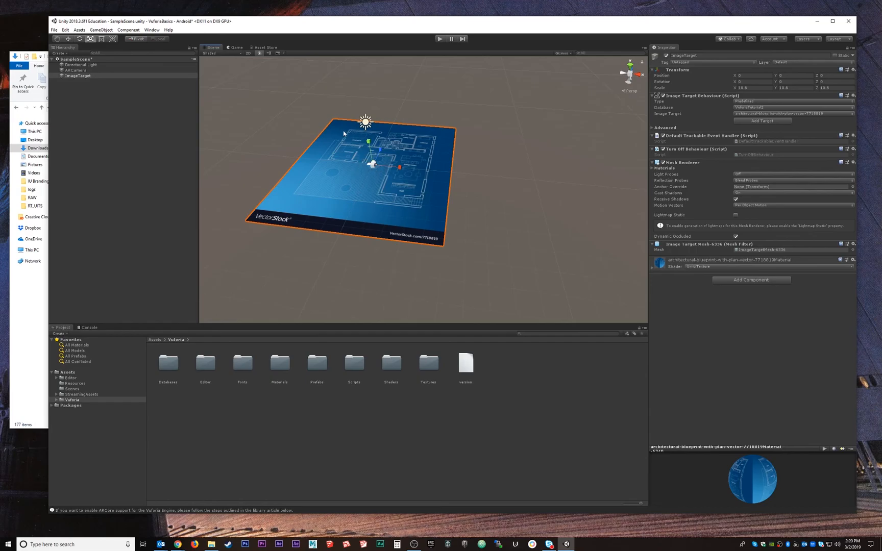
click(101, 29)
mouse_move(171, 56)
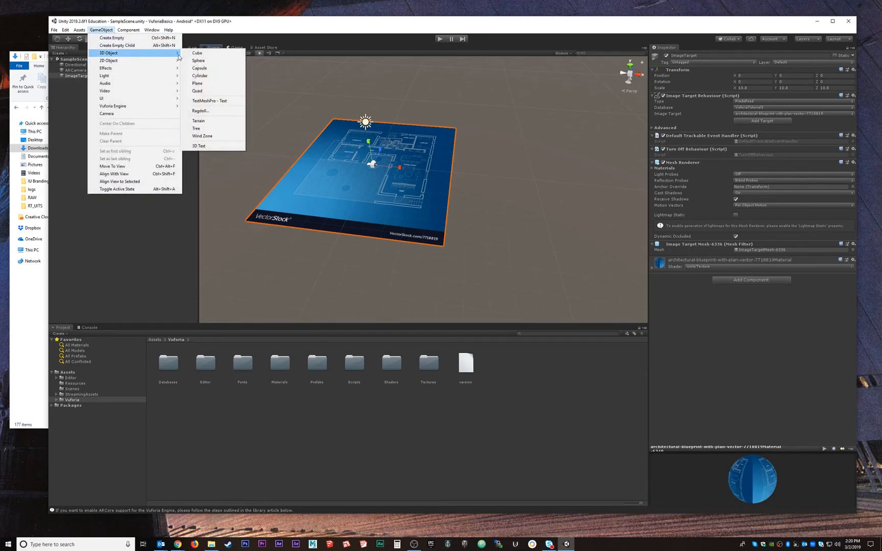
click(198, 60)
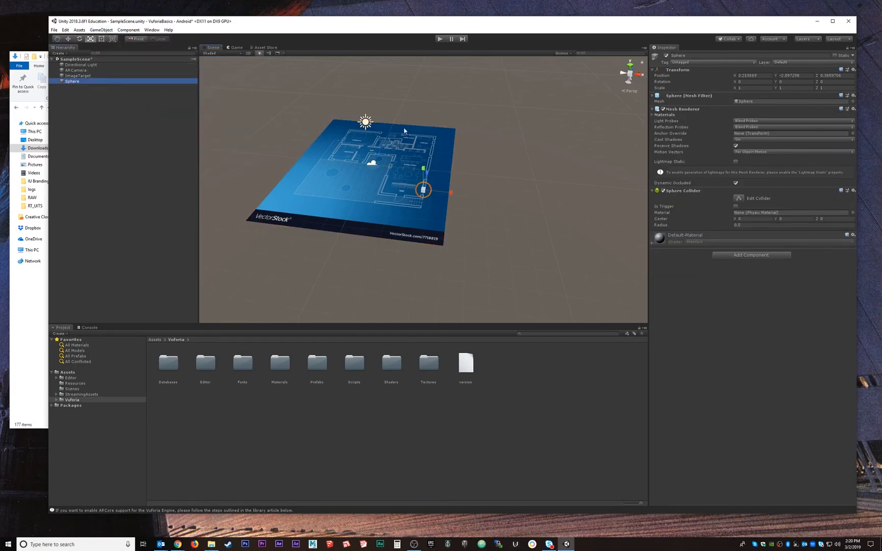
key(w)
drag(449, 193, 300, 175)
Make the Sphere a child of ImageTarget in the scene hierarchy and expand ImageTarget
click(84, 86)
click(76, 82)
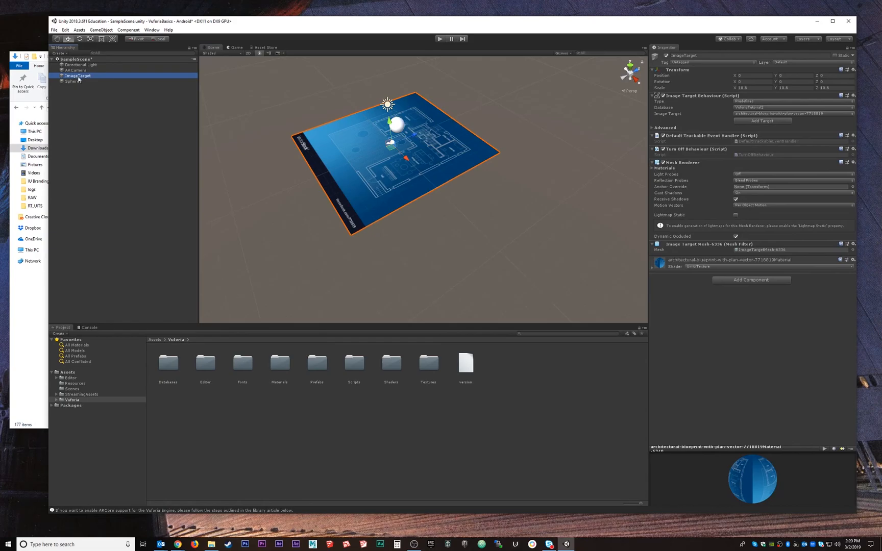
click(77, 104)
drag(72, 82, 72, 76)
click(75, 106)
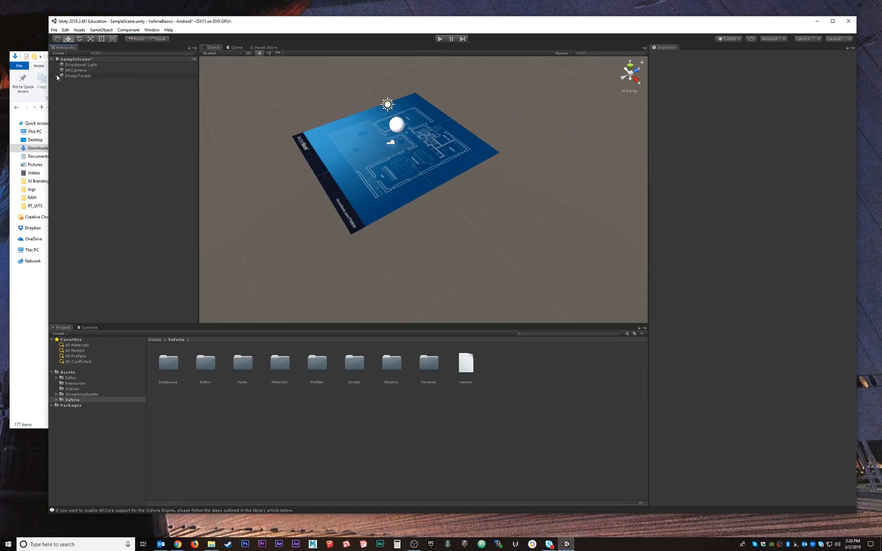
alt+drag(511, 219, 432, 168)
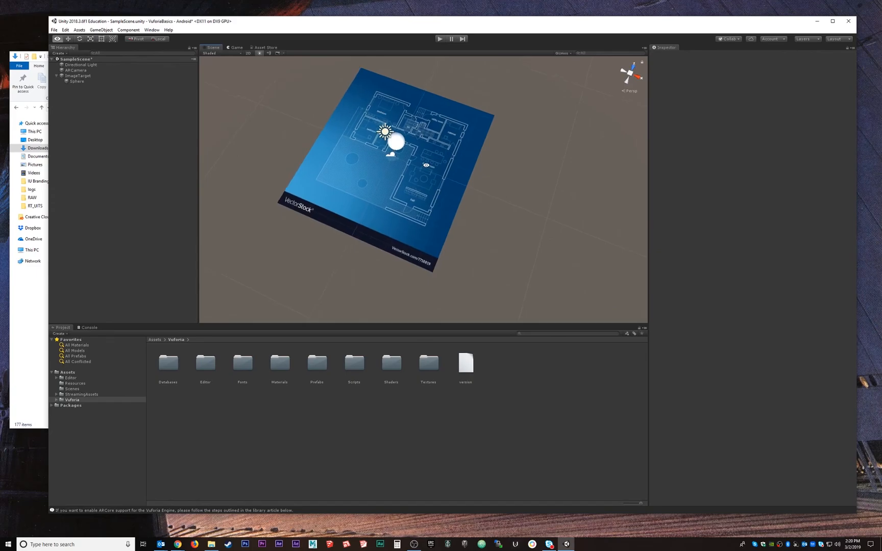
Open the Vuforia Engine configuration from the ARCamera and expand its Webcam settings
click(76, 70)
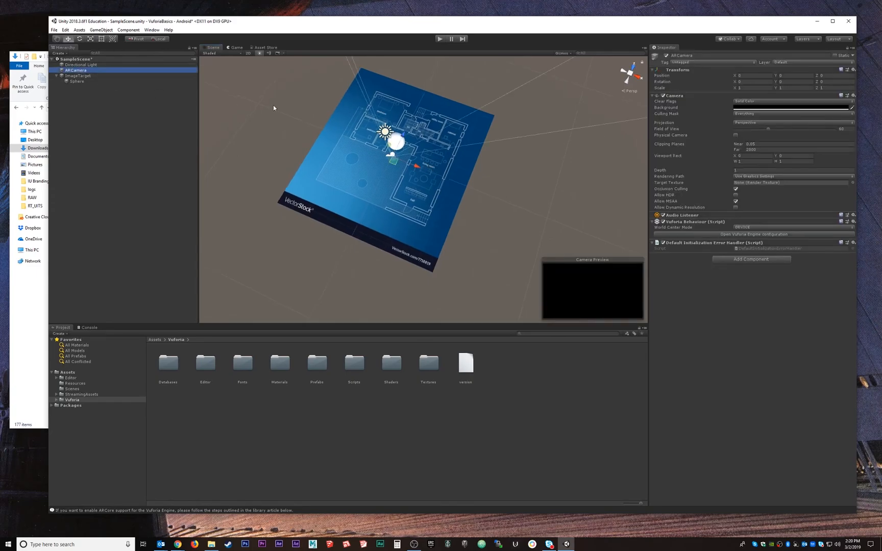
click(747, 234)
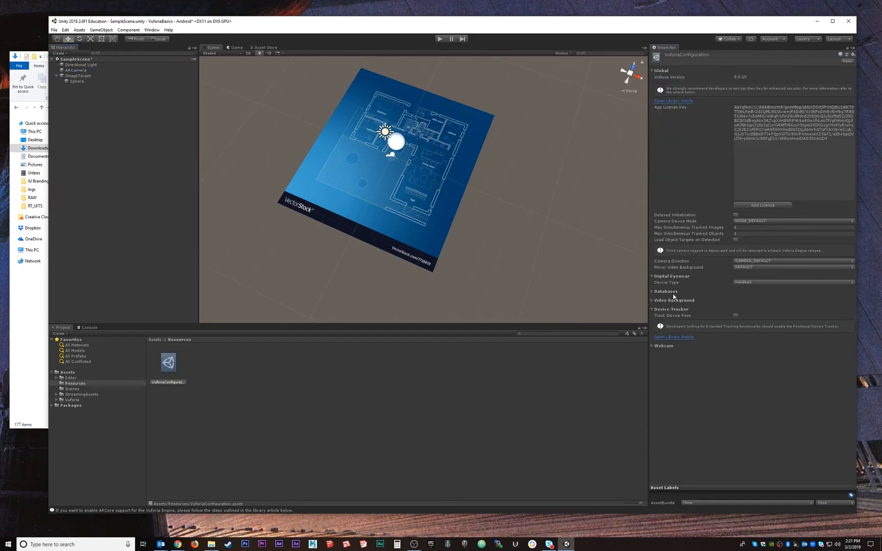
click(653, 346)
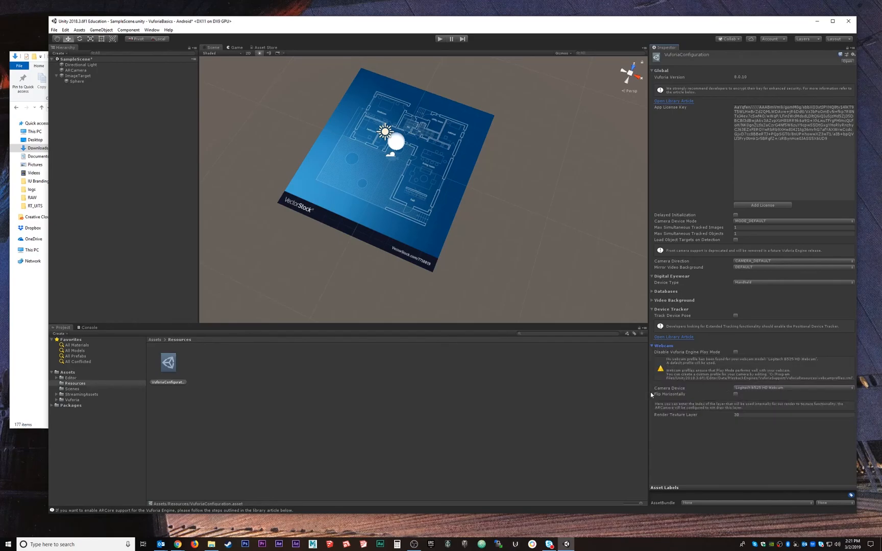
Use the Logitech B525 HD Webcam as the Vuforia camera device and run the scene
click(749, 388)
click(440, 39)
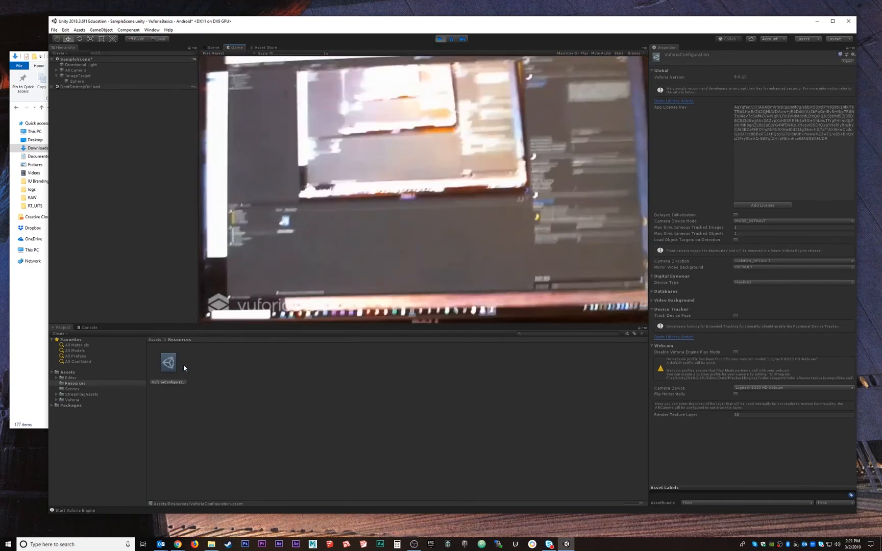
Switch to File Explorer, open the architectural blueprint JPG from VR-TUTORIALS-Spring2019 > VuforiaBasics in Downloads, and minimize the folder window
mouse_move(211, 544)
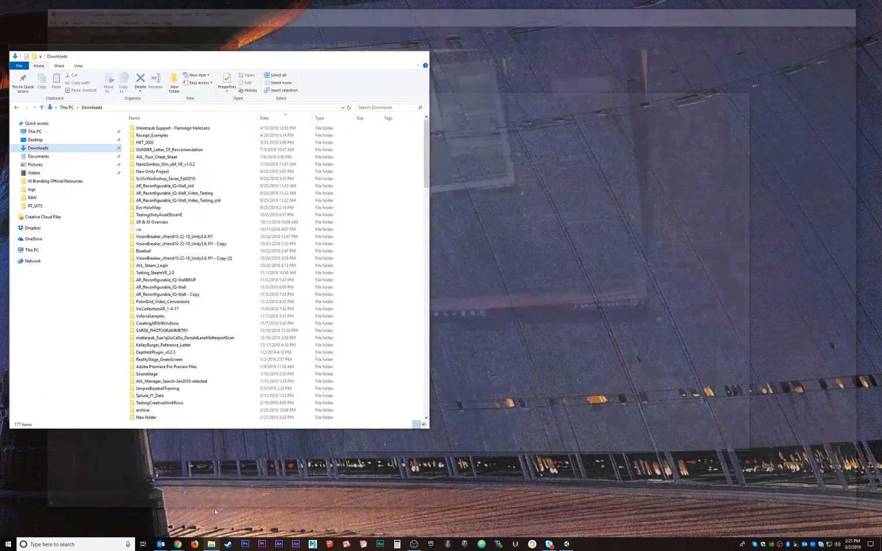
click(214, 512)
scroll(162, 325, down, 6)
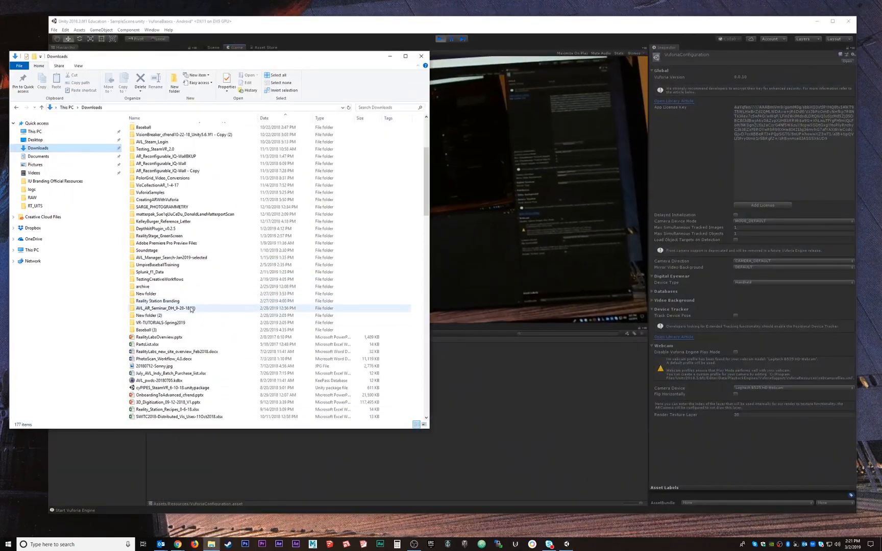
double_click(162, 324)
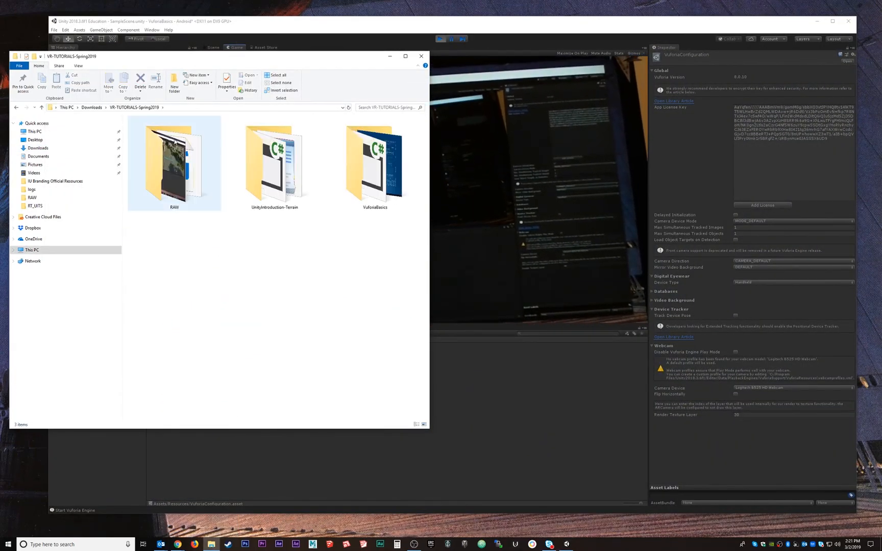
click(380, 160)
double_click(381, 160)
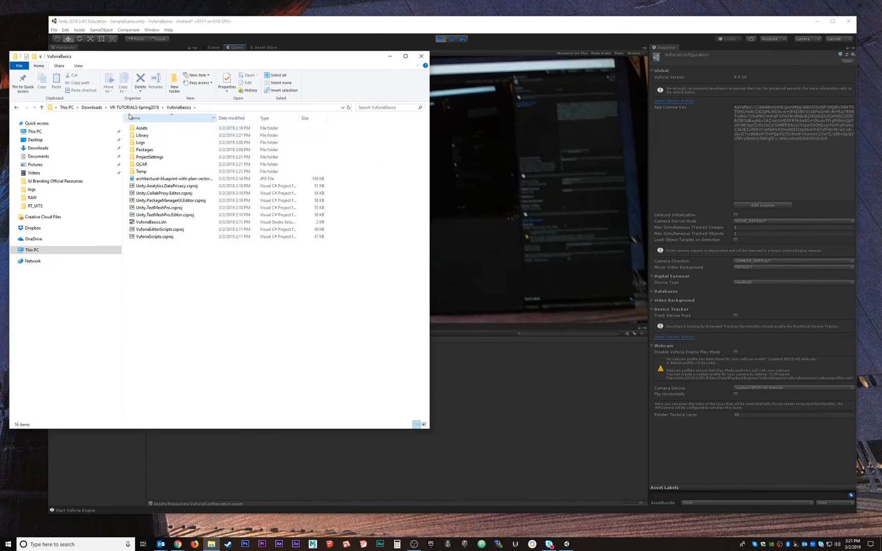
click(159, 179)
double_click(159, 180)
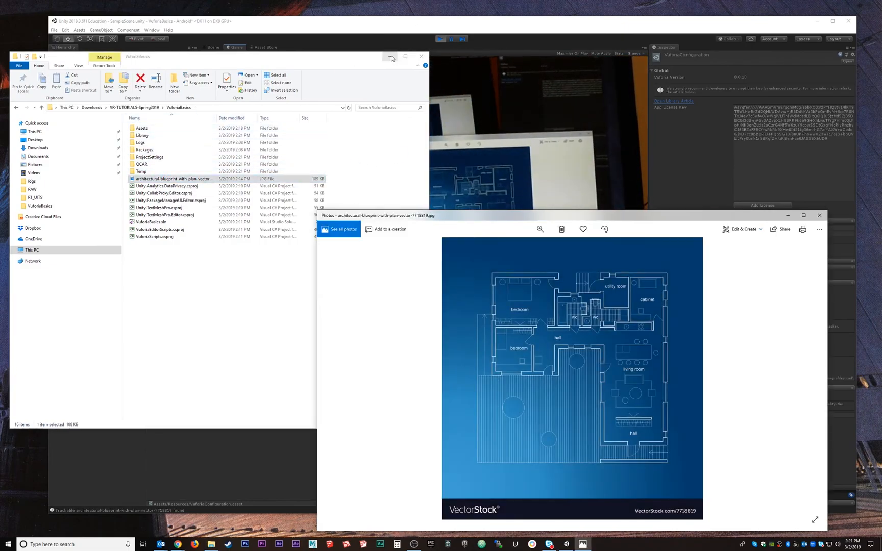
click(391, 56)
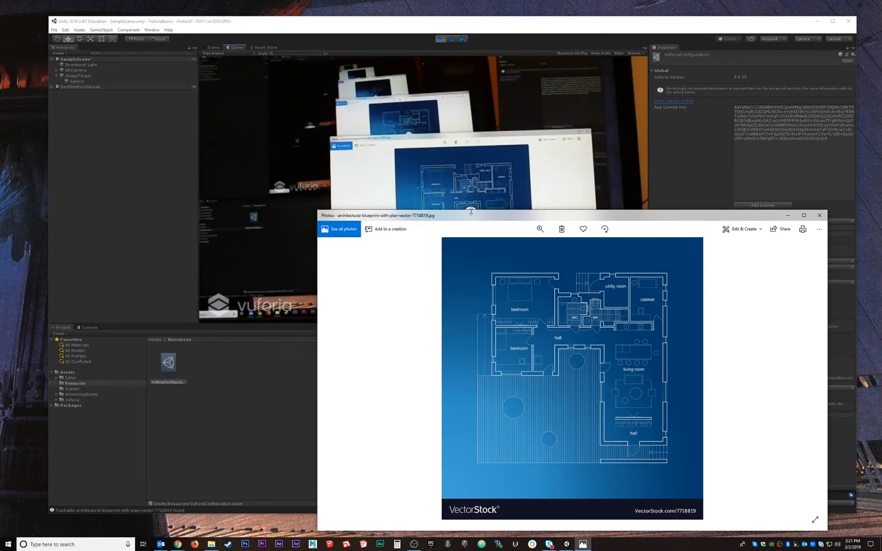
Test webcam tracking of the sphere while hiding, restoring and resizing the blueprint photo window, and stop the scene
drag(473, 210, 475, 261)
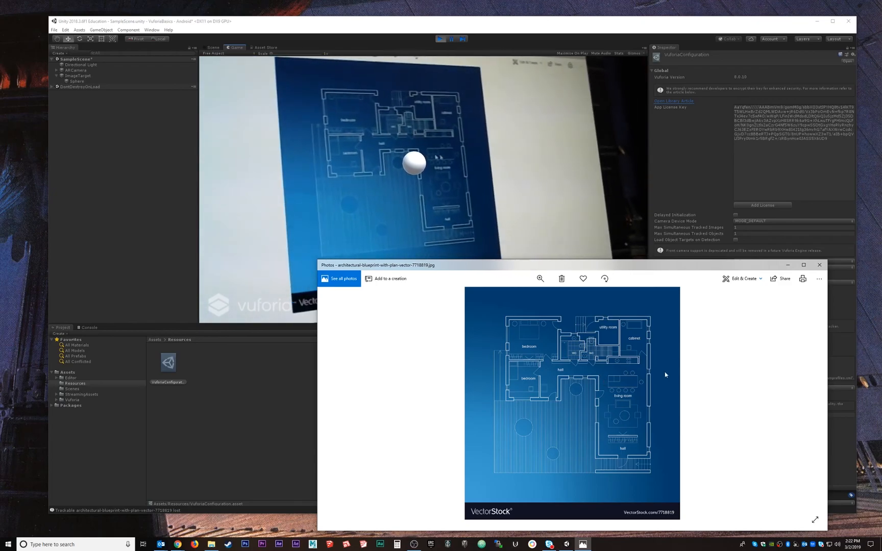
click(788, 265)
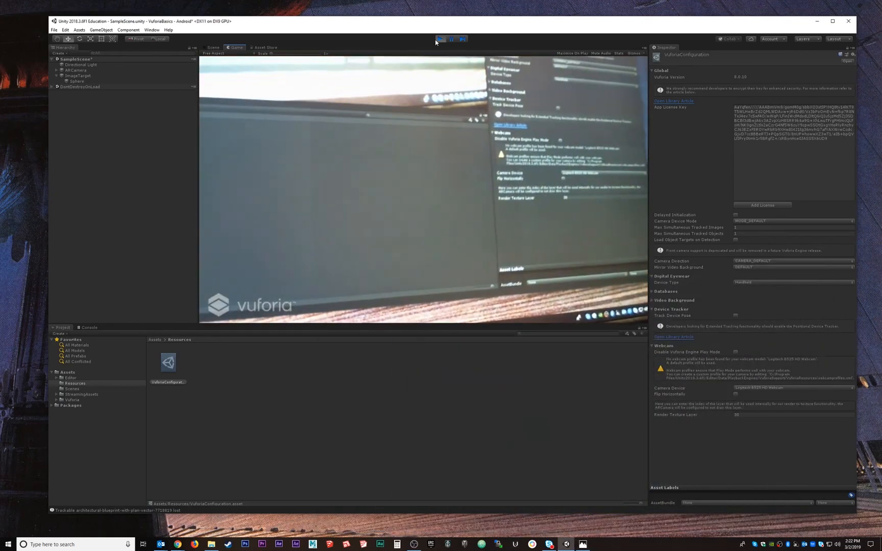
click(583, 544)
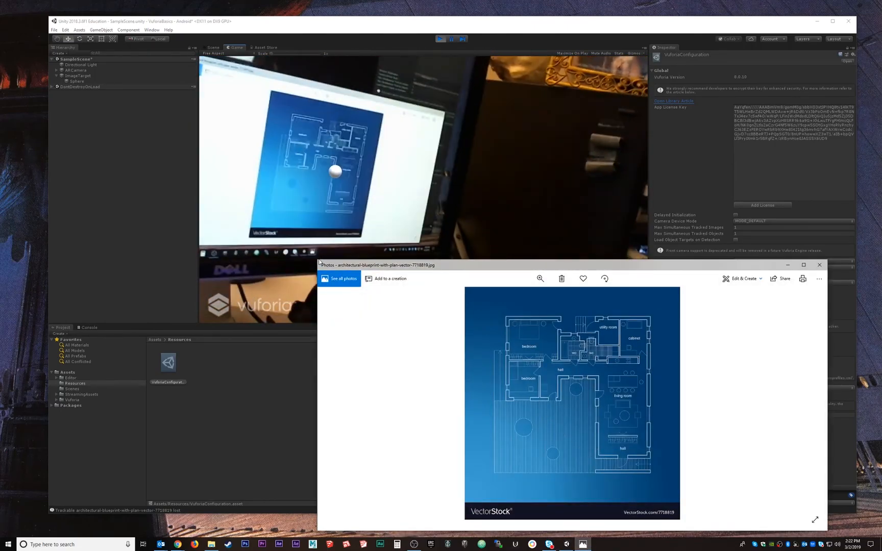
drag(315, 261, 502, 182)
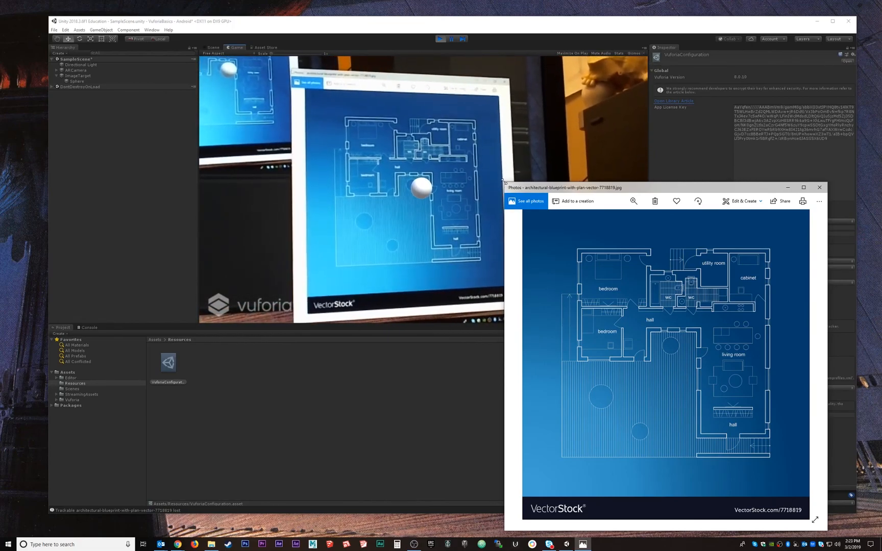
drag(505, 185, 517, 251)
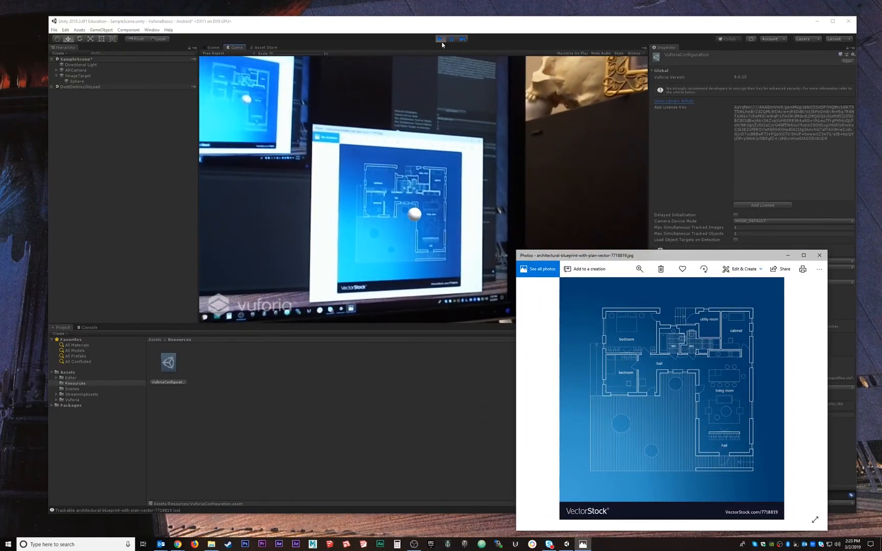
click(438, 39)
click(438, 39)
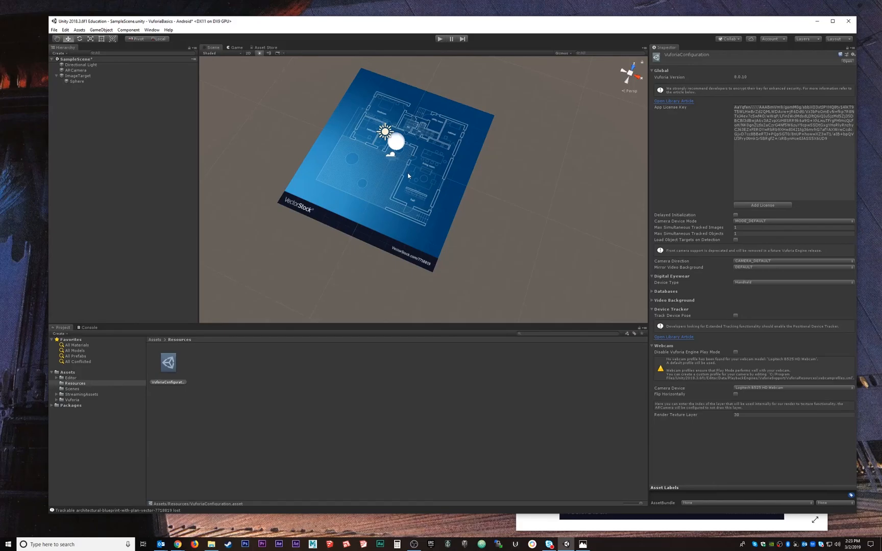
alt+drag(399, 188, 443, 167)
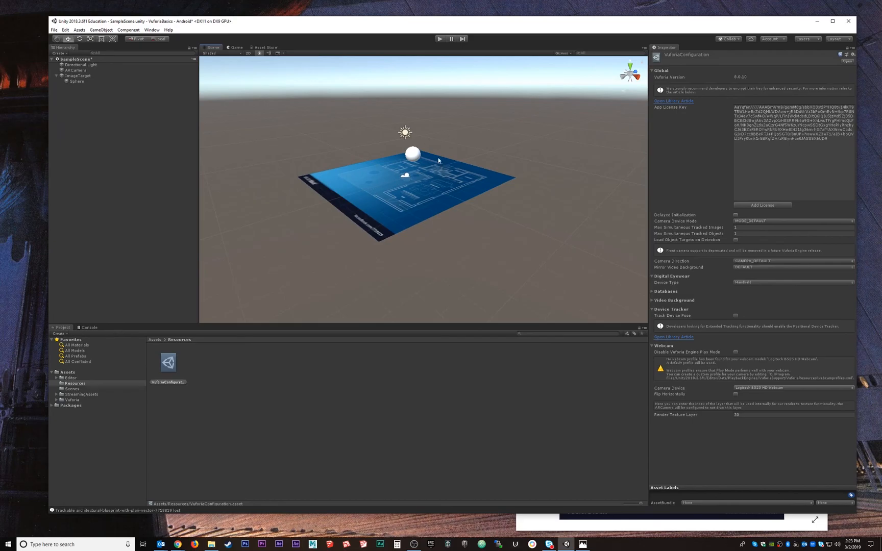
click(269, 47)
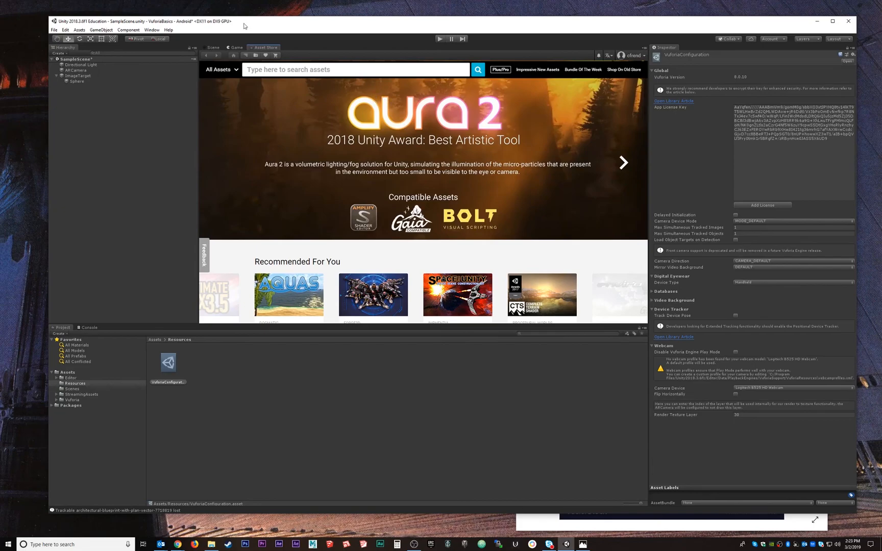
click(214, 48)
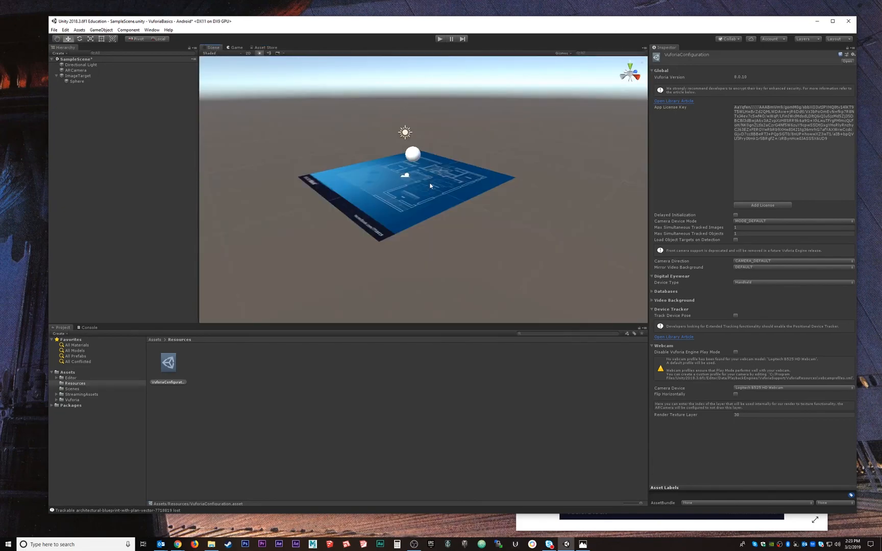
alt+drag(407, 177, 414, 150)
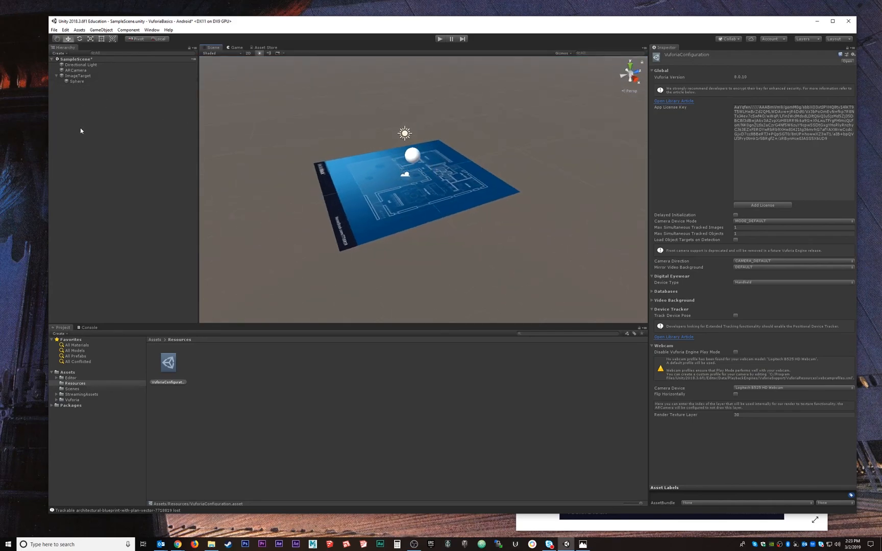
Find Poly Toolkit in the Asset Store and import its complete package into the project
click(266, 47)
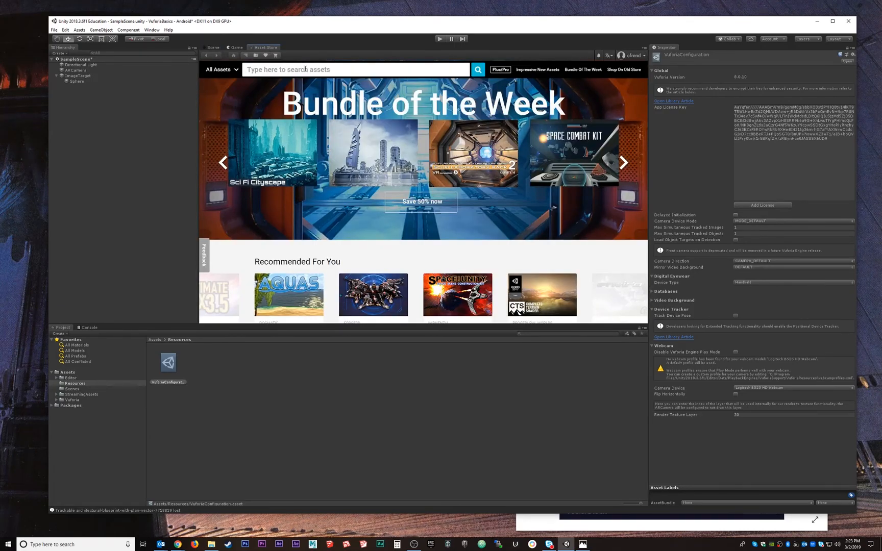
click(305, 69)
text(poly to)
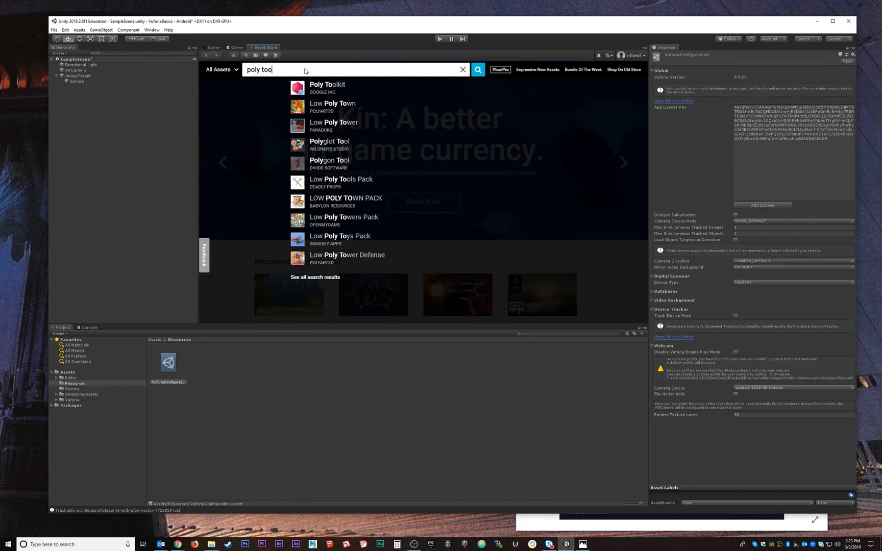
text(o)
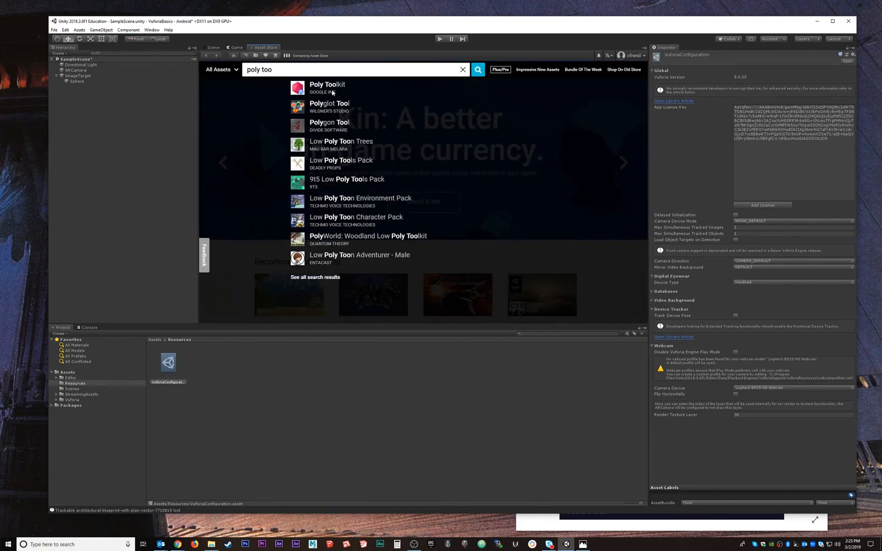
click(332, 90)
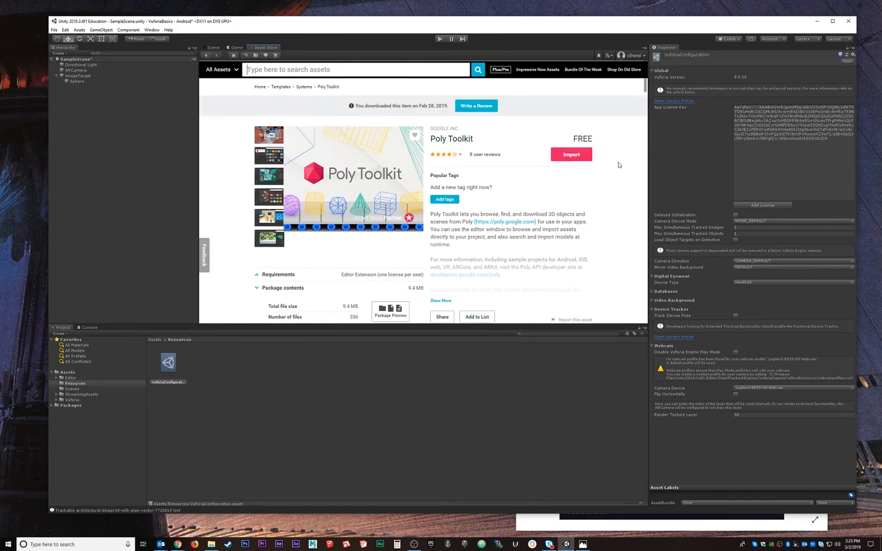
click(573, 155)
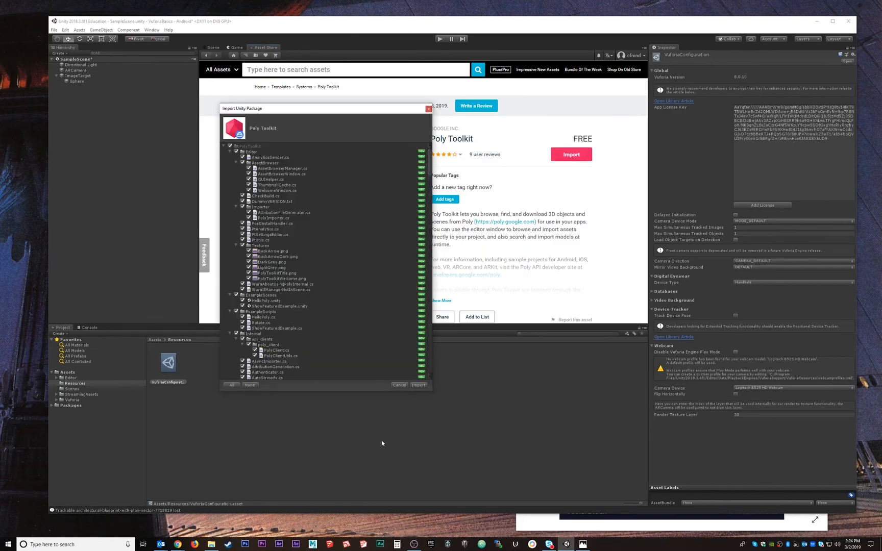
click(418, 385)
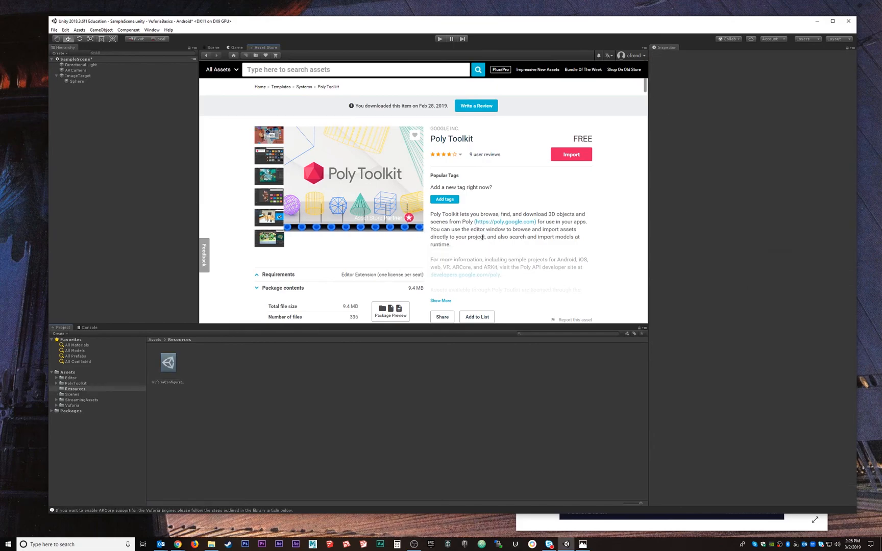
Enable Allow 'unsafe' Code in the Android player's Other Settings and close the Build Settings
click(212, 47)
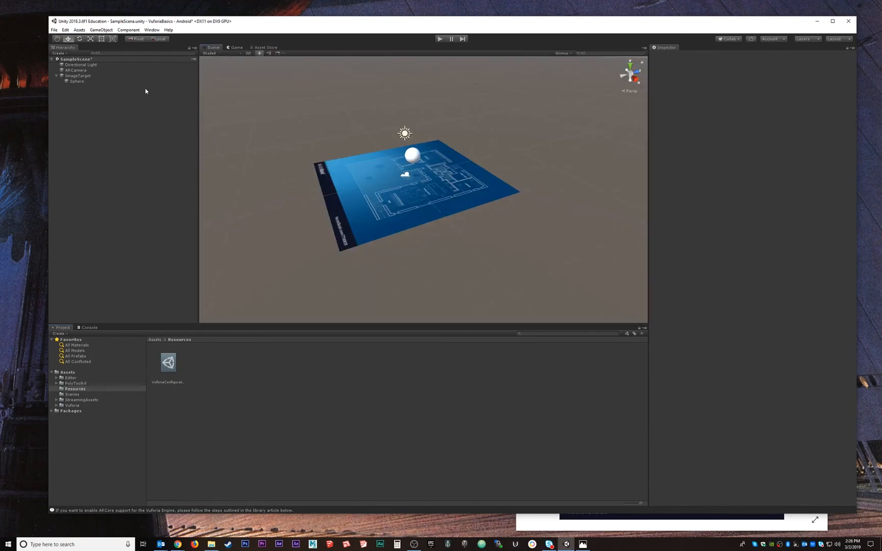
click(53, 31)
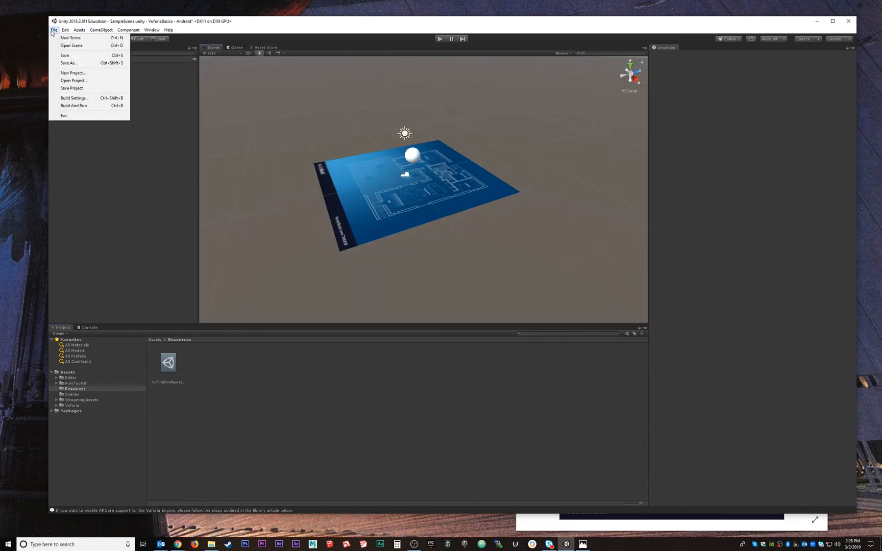
click(73, 98)
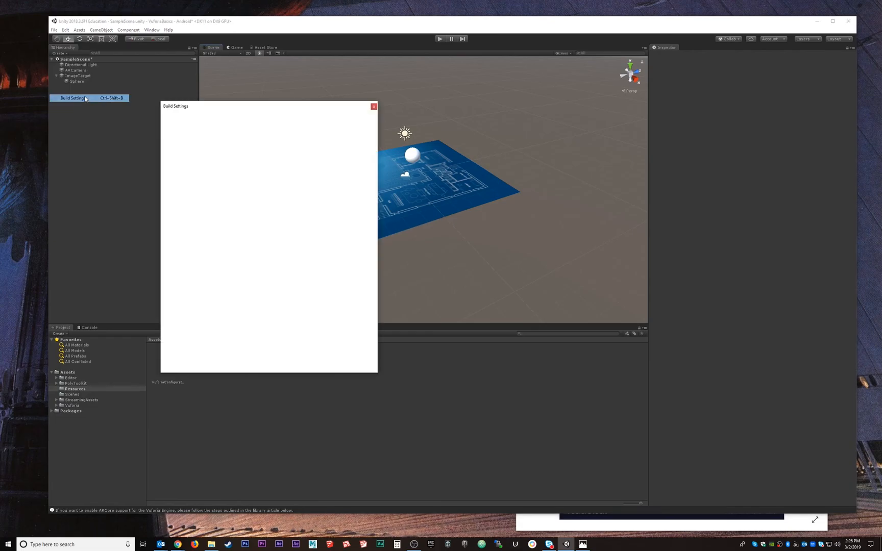
click(189, 366)
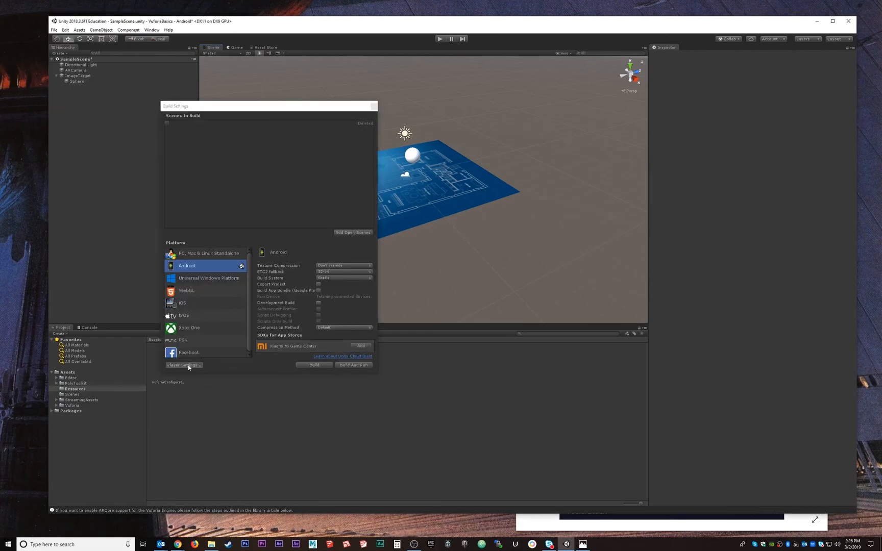
click(669, 211)
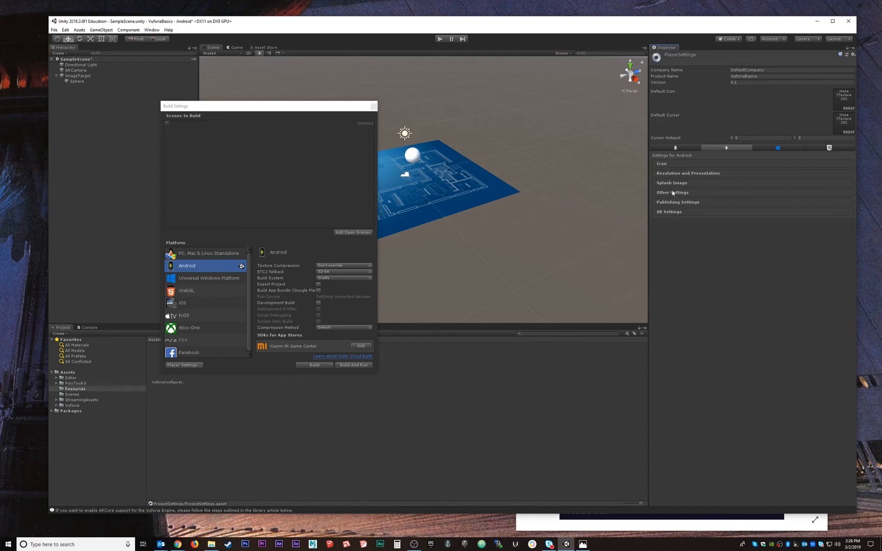
click(671, 193)
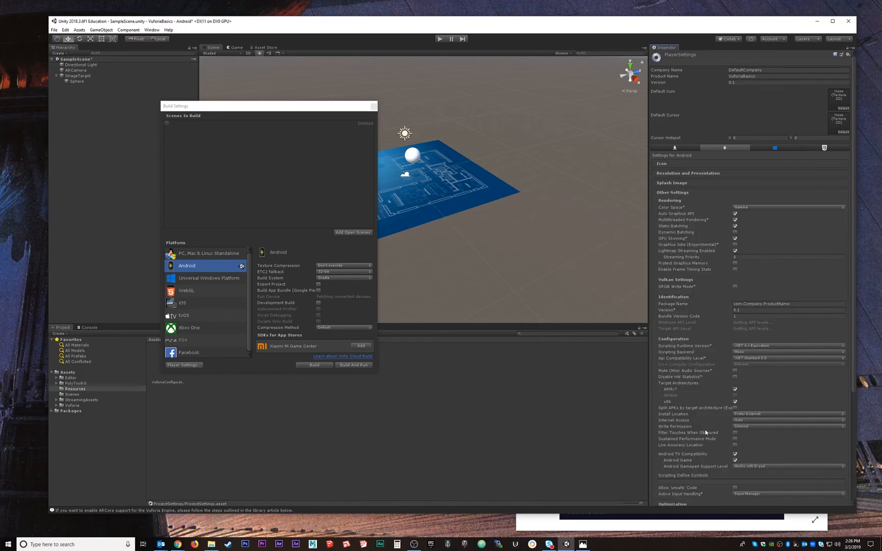
scroll(706, 432, down, 1)
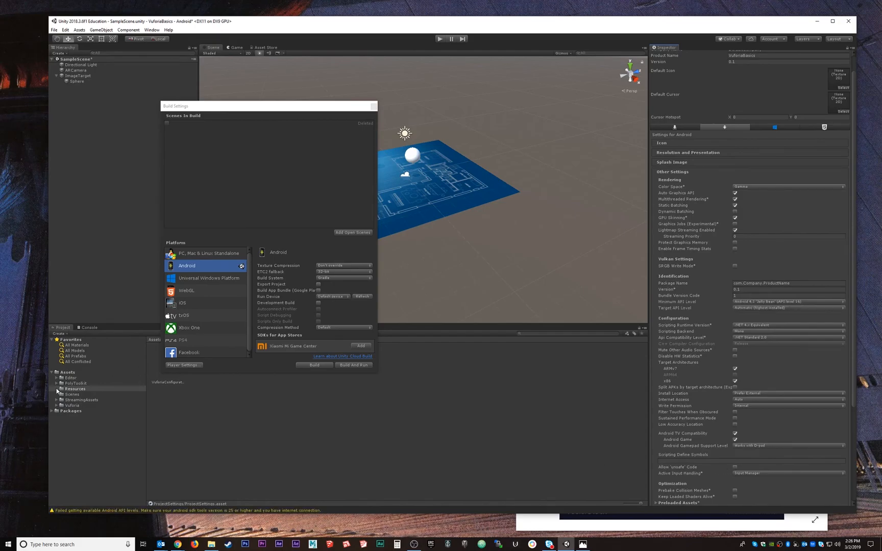
click(736, 468)
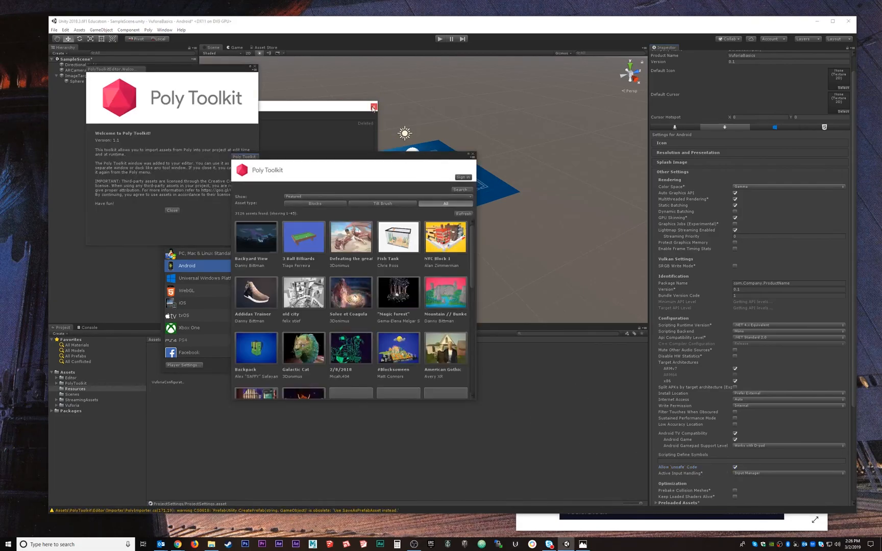
click(373, 107)
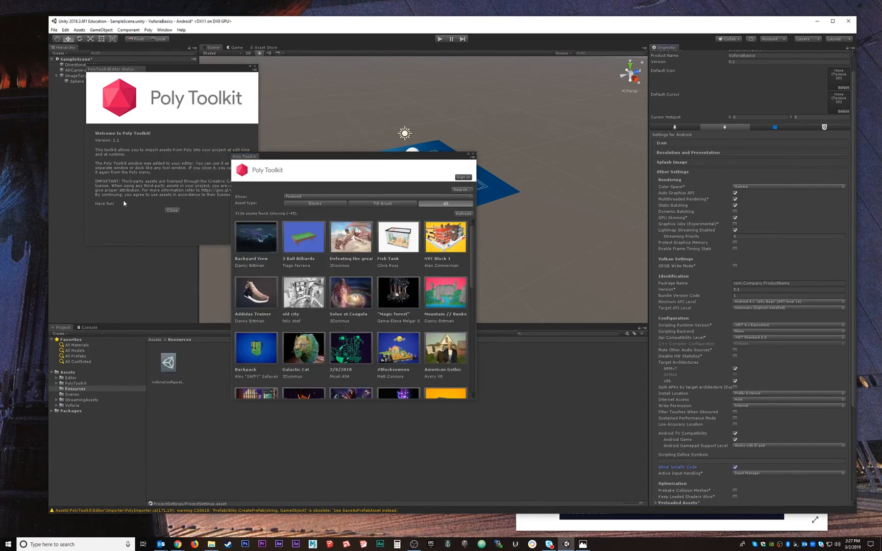
Dismiss the Poly Toolkit welcome message and dock the Poly Toolkit asset browser beside the Scene view
click(174, 210)
drag(289, 158, 618, 151)
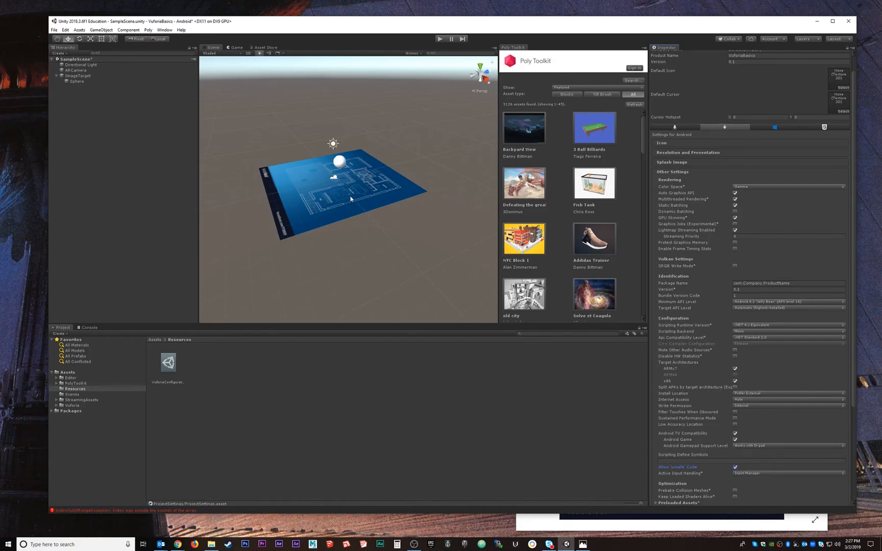
Search the Poly Toolkit library for "table and chairs"
alt+drag(357, 182, 338, 243)
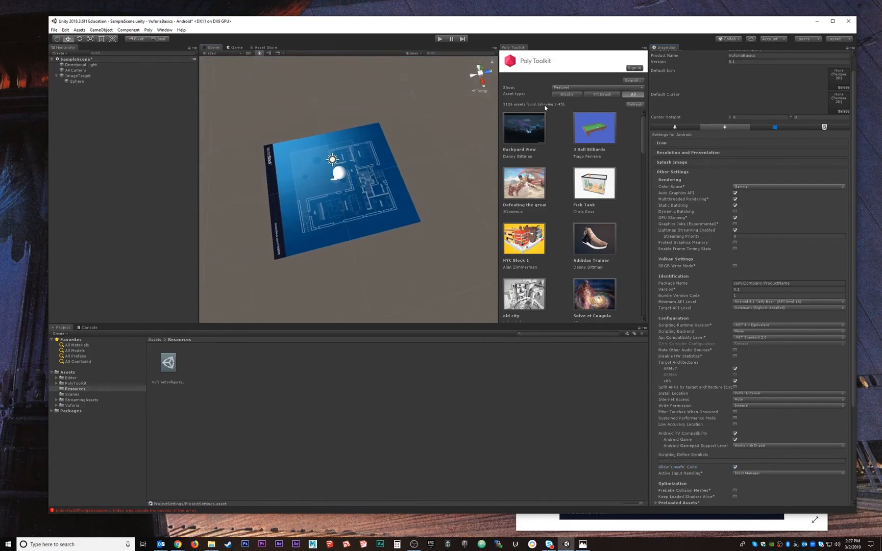
click(634, 80)
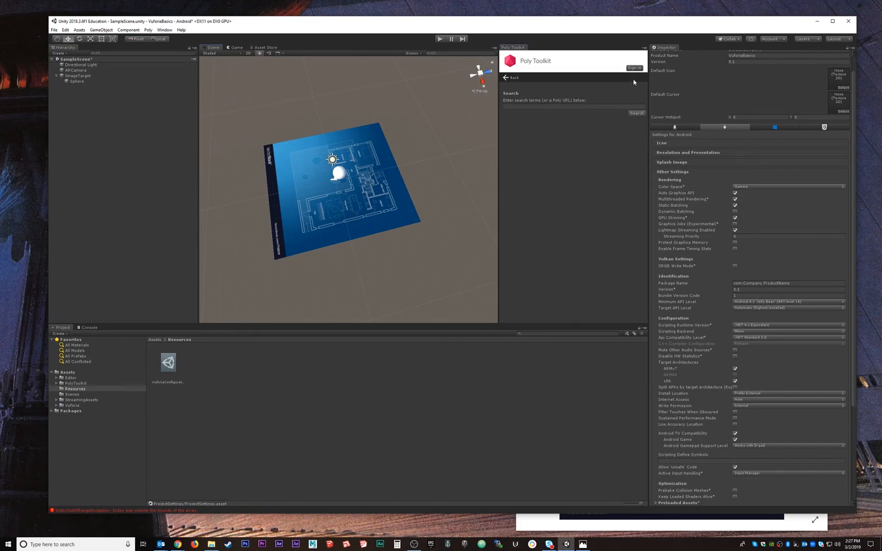
click(549, 106)
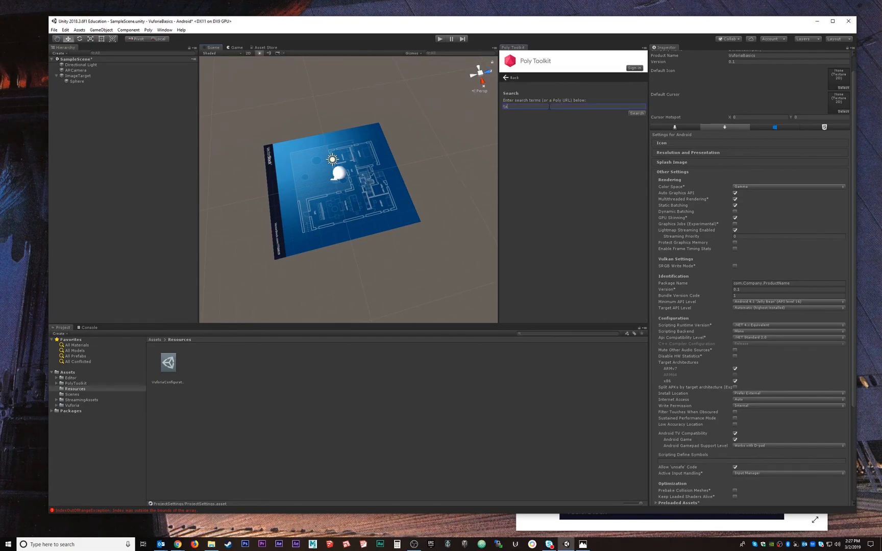
text(table and chairs)
key(Return)
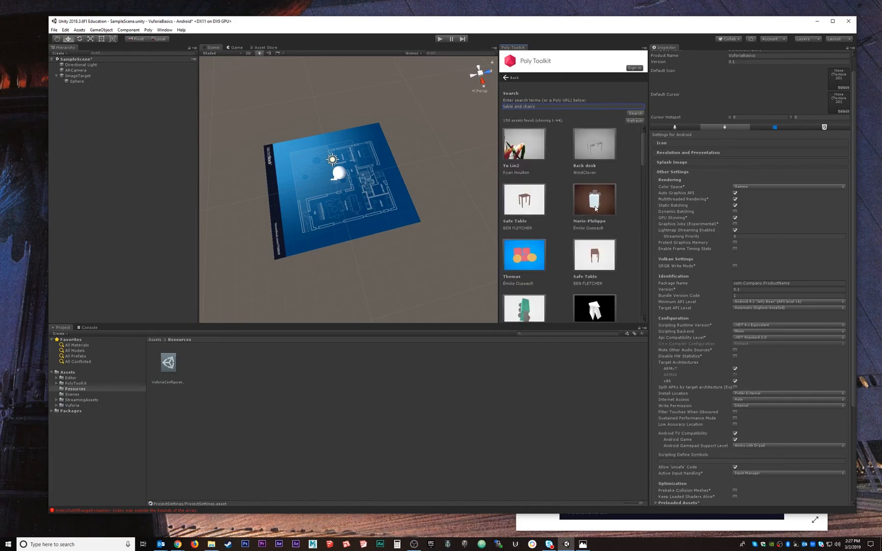
Import the pale table model with chairs around it, shown on a brown background, into the project with the default import options
scroll(572, 201, down, 1)
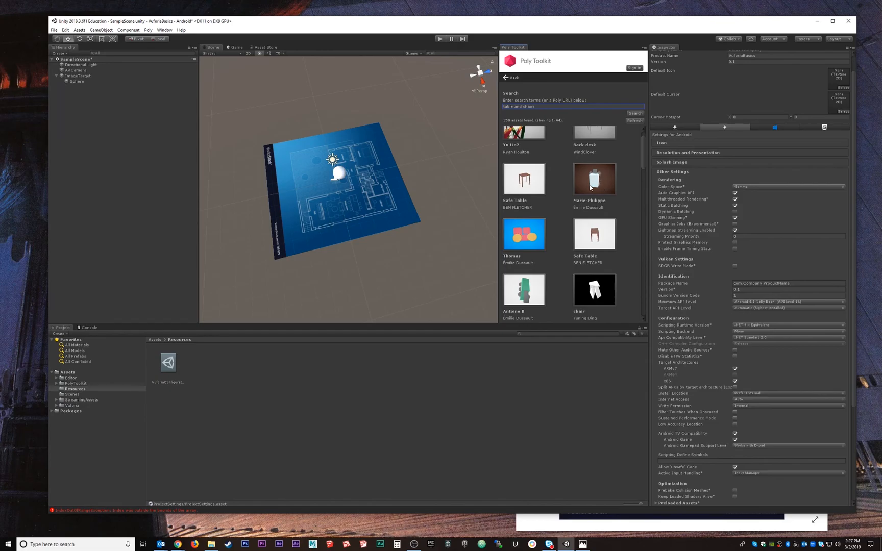
scroll(589, 187, down, 6)
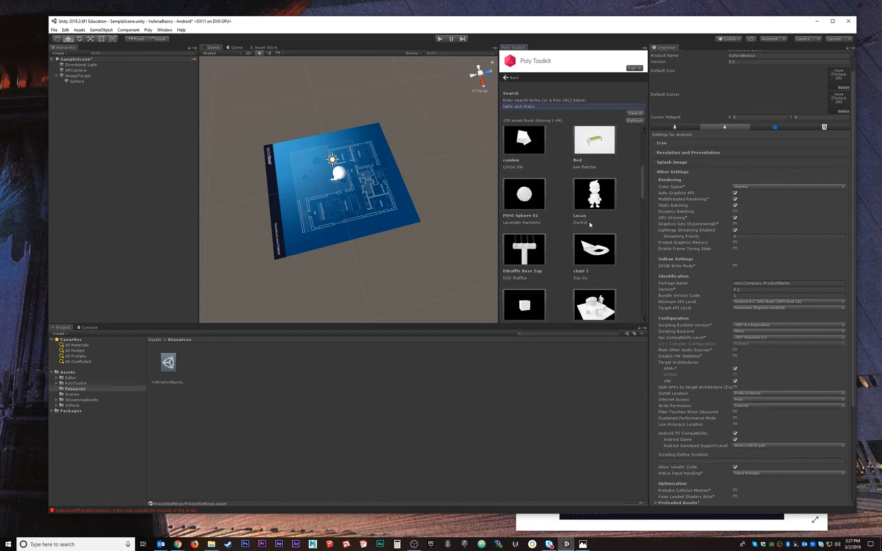
scroll(592, 215, up, 5)
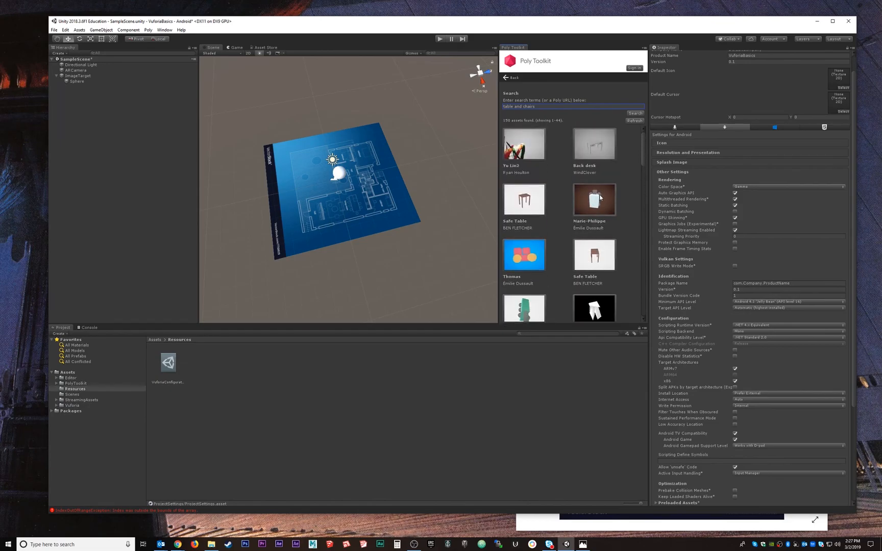
click(601, 198)
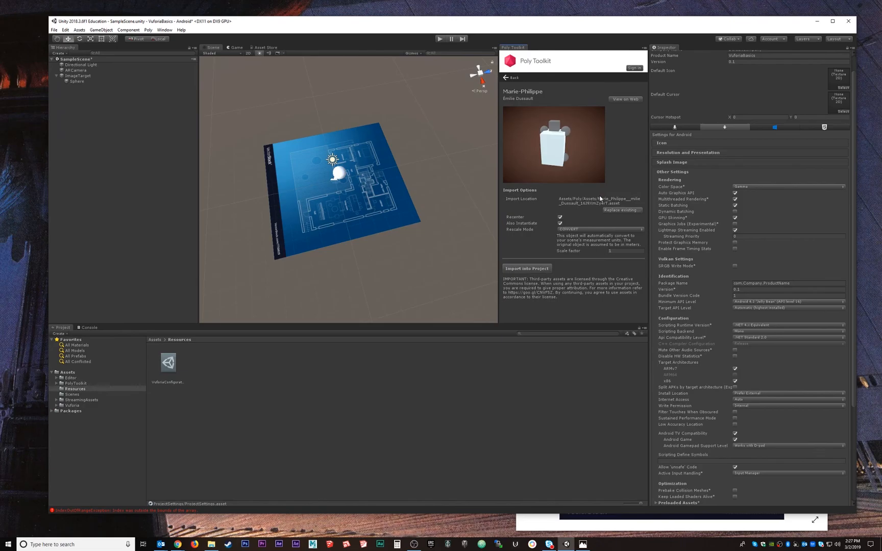
click(522, 269)
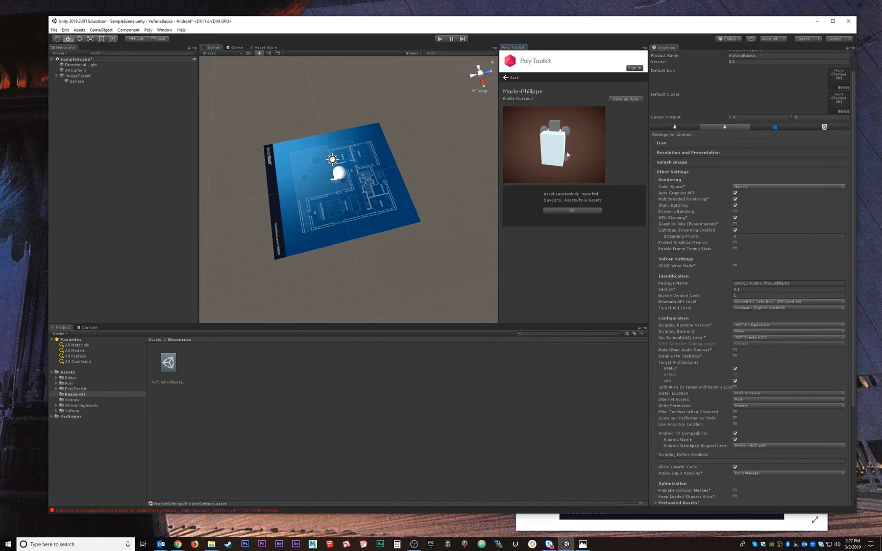
click(573, 210)
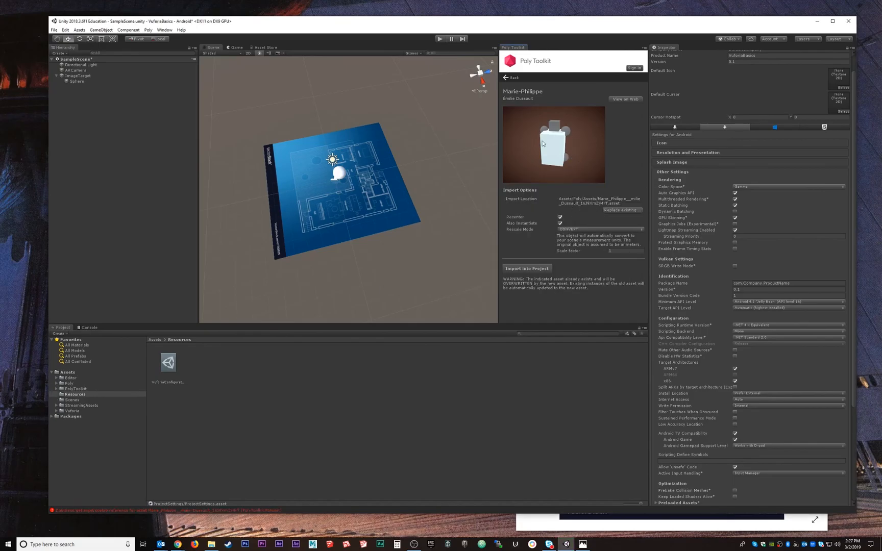
Import the first Safe Table model into the project with the default options and return to the search results
click(507, 78)
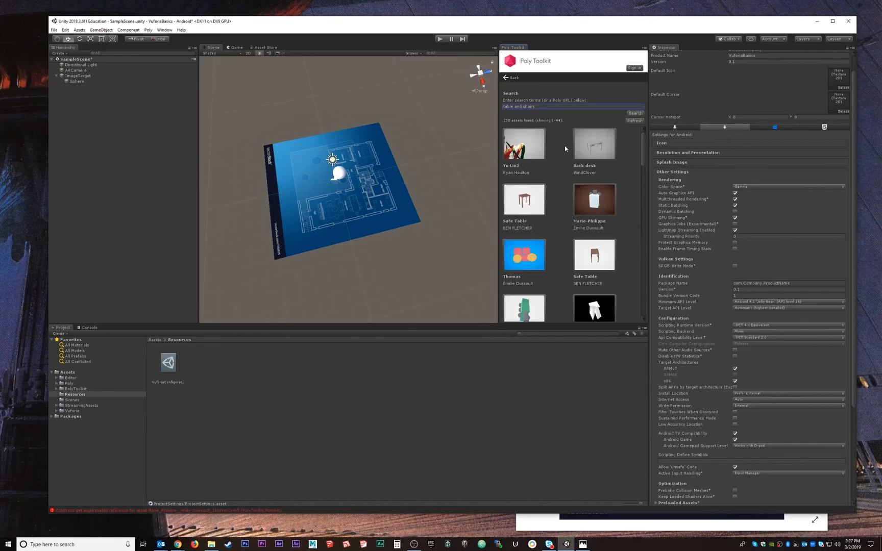
click(528, 201)
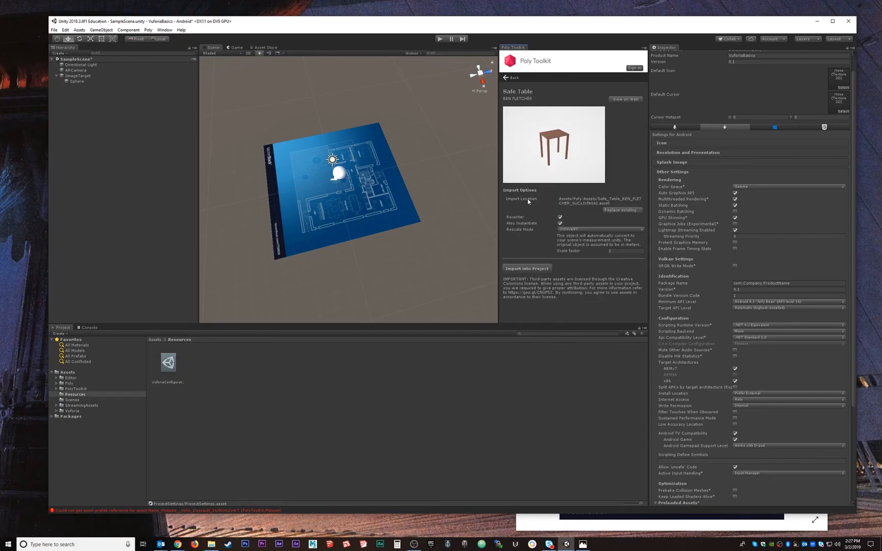
click(525, 269)
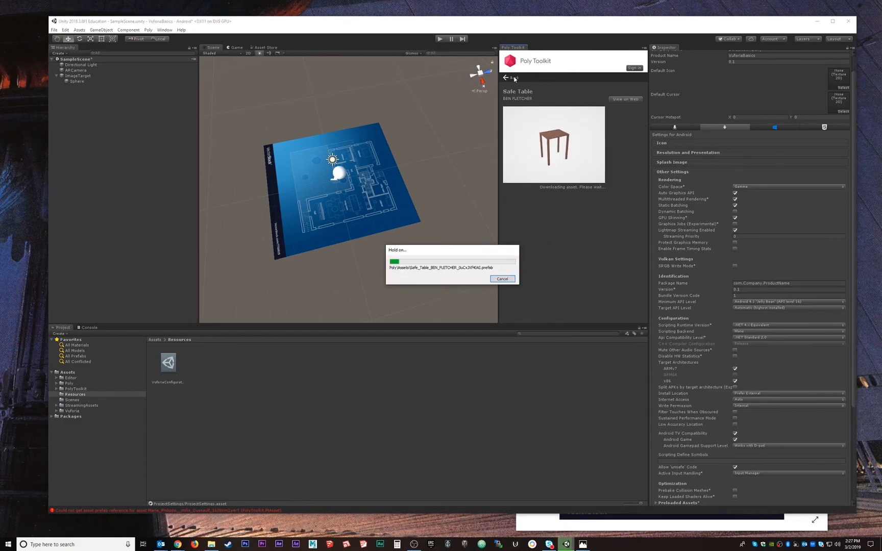
click(572, 211)
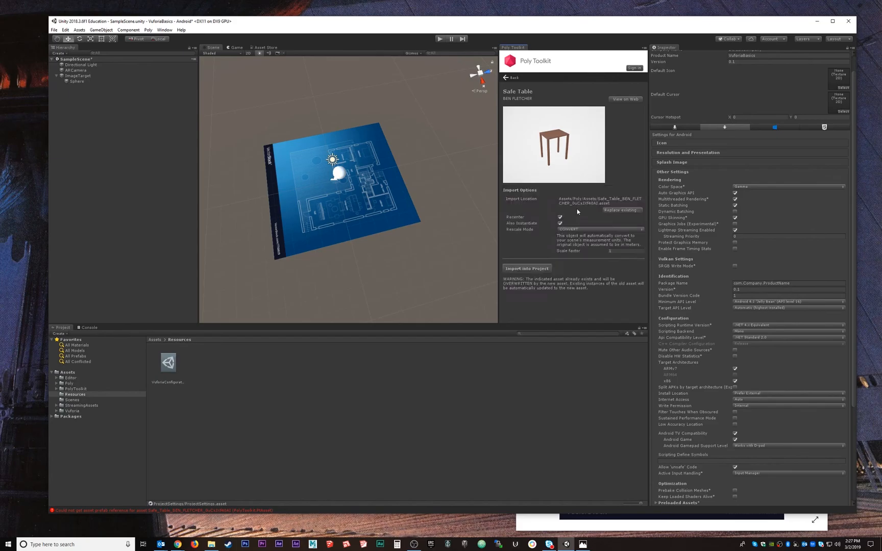
click(506, 79)
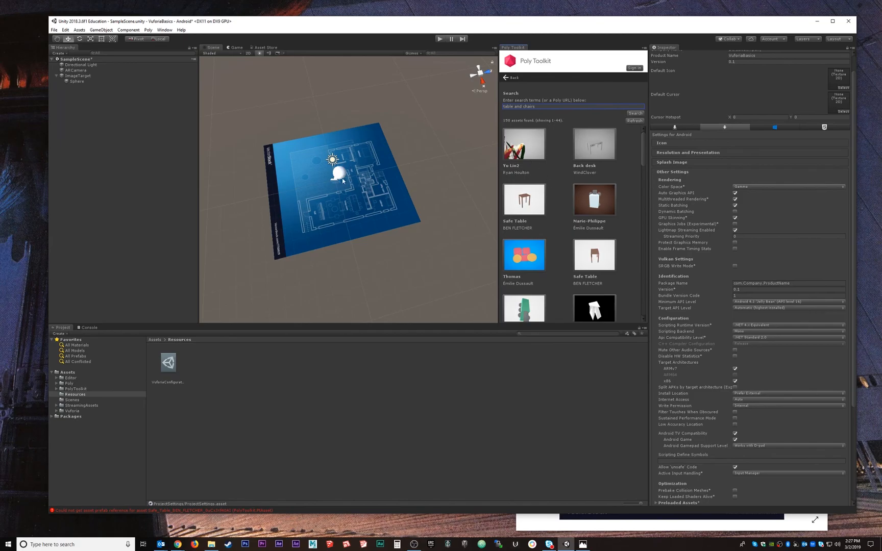
Look through the remaining "table and chairs" results for other furniture and return to the featured assets
scroll(572, 164, down, 3)
scroll(551, 175, up, 3)
scroll(570, 171, down, 10)
scroll(563, 172, down, 10)
scroll(550, 171, up, 10)
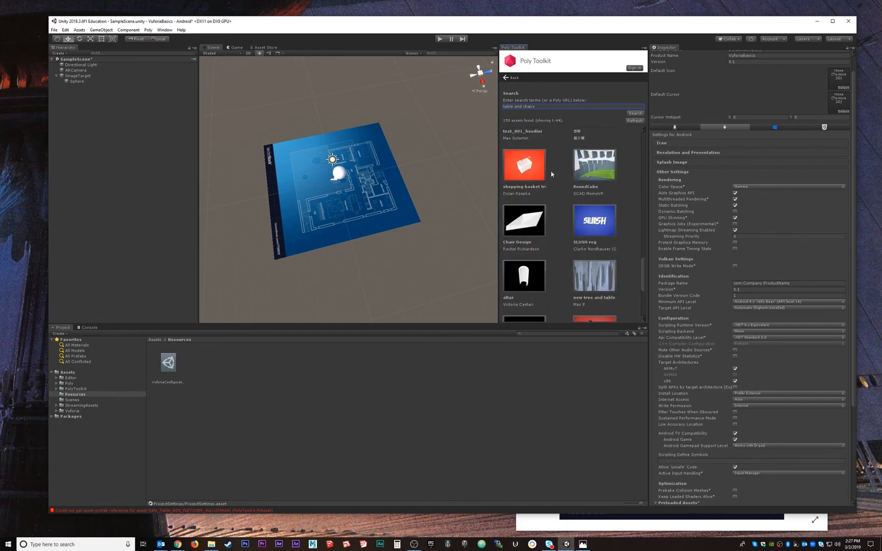
click(506, 78)
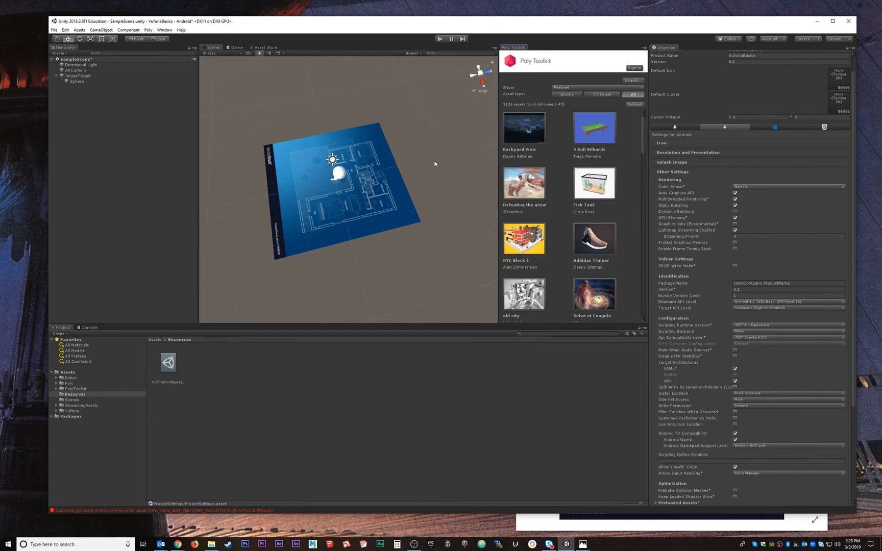
Place the Safe Table prefab from the project's Poly/Assets folder onto the blueprint in the scene
click(73, 383)
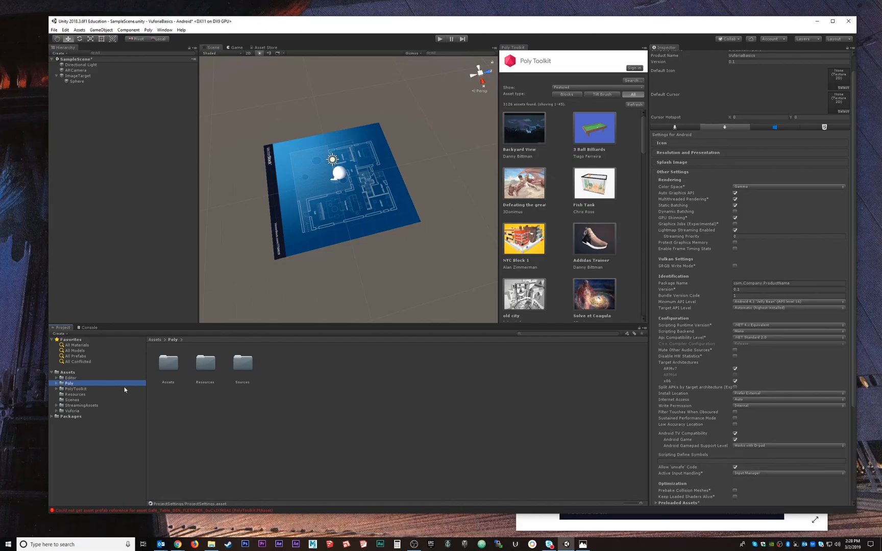
double_click(172, 365)
click(207, 364)
click(289, 365)
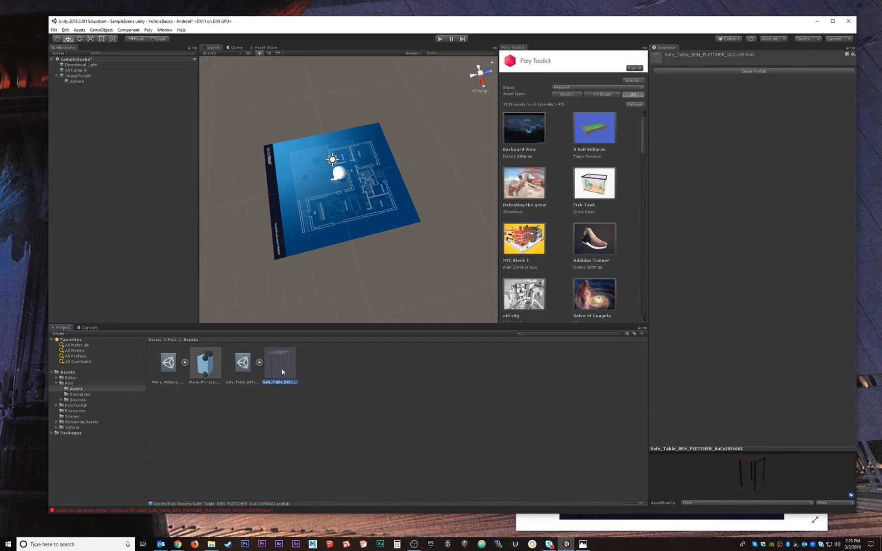
drag(276, 370, 365, 208)
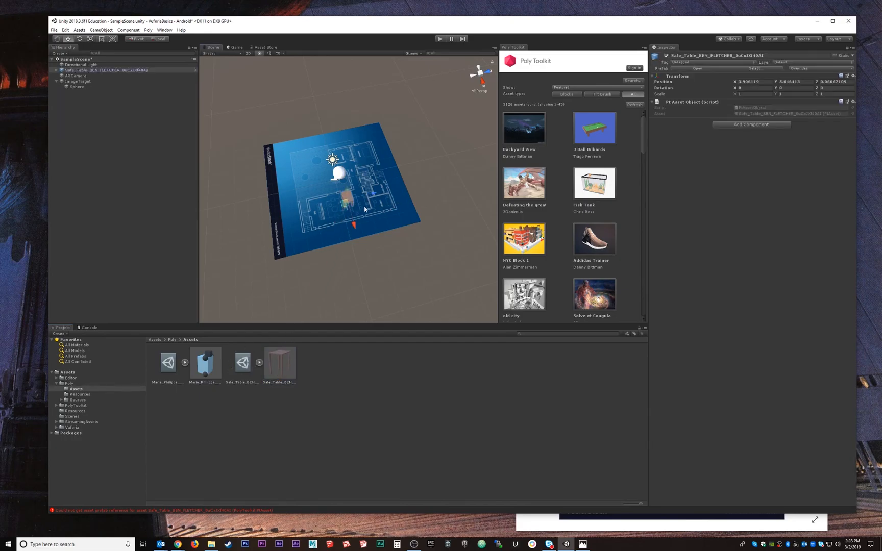
Lower the Safe Table onto the blueprint to a Y position of about 0.43
key(f)
alt+drag(271, 263, 354, 227)
scroll(358, 225, down, 6)
scroll(358, 224, down, 5)
drag(348, 164, 353, 233)
key(e)
key(r)
key(f)
scroll(353, 233, down, 10)
middle_drag(459, 181, 335, 209)
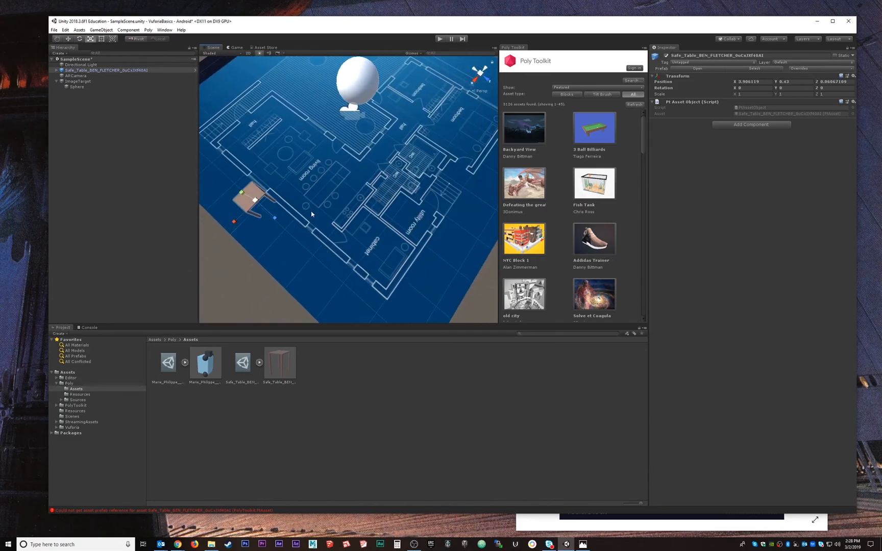
Move the Safe Table across the blueprint to the hall and bedroom area, at about X -1.1, Z 0.7
key(w)
drag(257, 207, 396, 93)
scroll(396, 94, up, 3)
scroll(363, 160, up, 6)
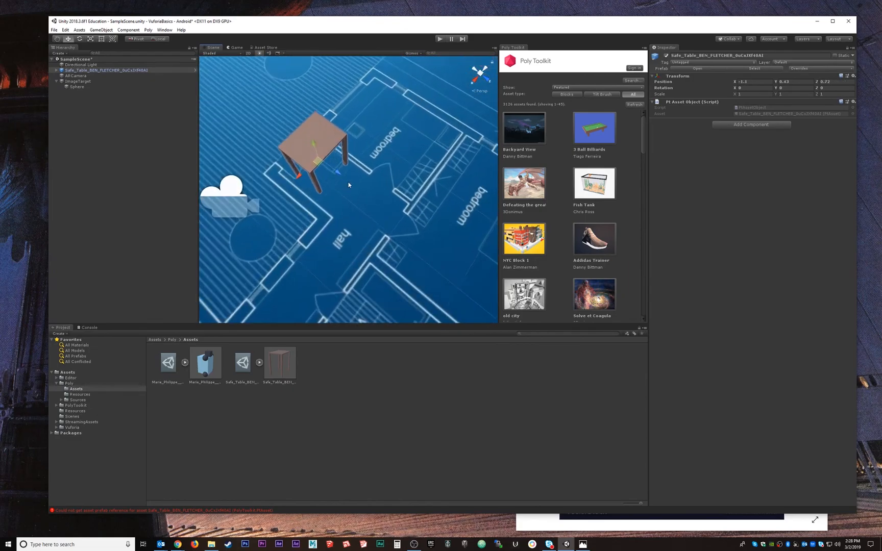
Scale the Safe Table uniformly to 0.48 and set it beside the bedroom wall at about X -1.32, Y 0.22, Z 0.72
alt+drag(364, 160, 515, 273)
scroll(371, 125, down, 7)
key(e)
key(r)
key(w)
drag(356, 172, 168, 141)
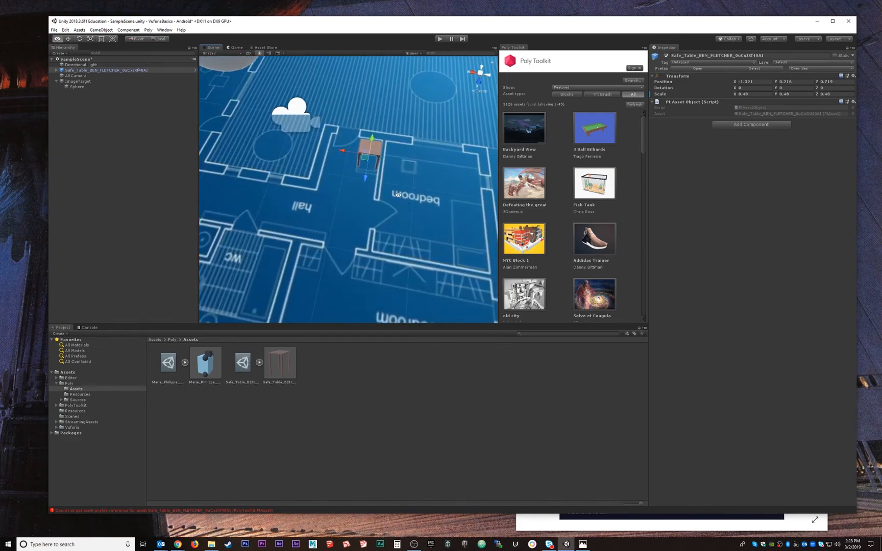
alt+drag(386, 255, 356, 180)
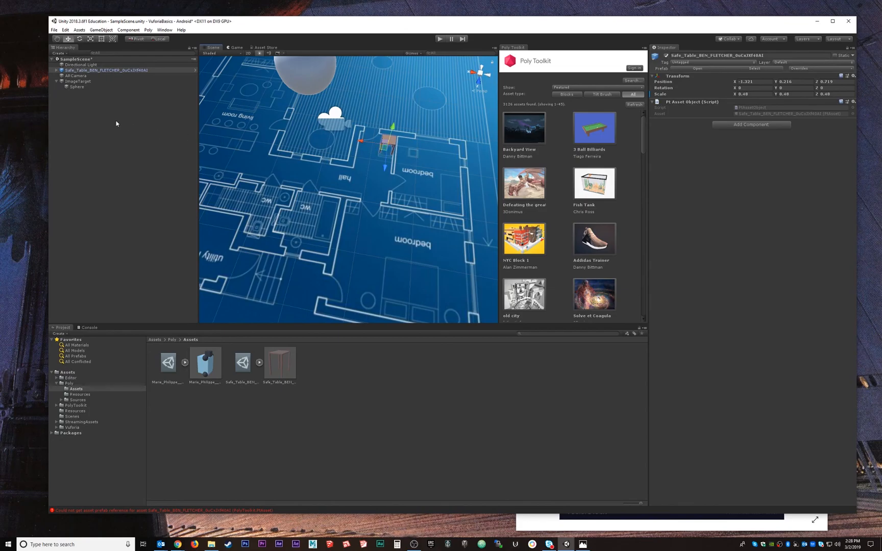
Make the Safe Table a child of ImageTarget, undoing the first misplaced drop in the hierarchy
drag(74, 72, 76, 90)
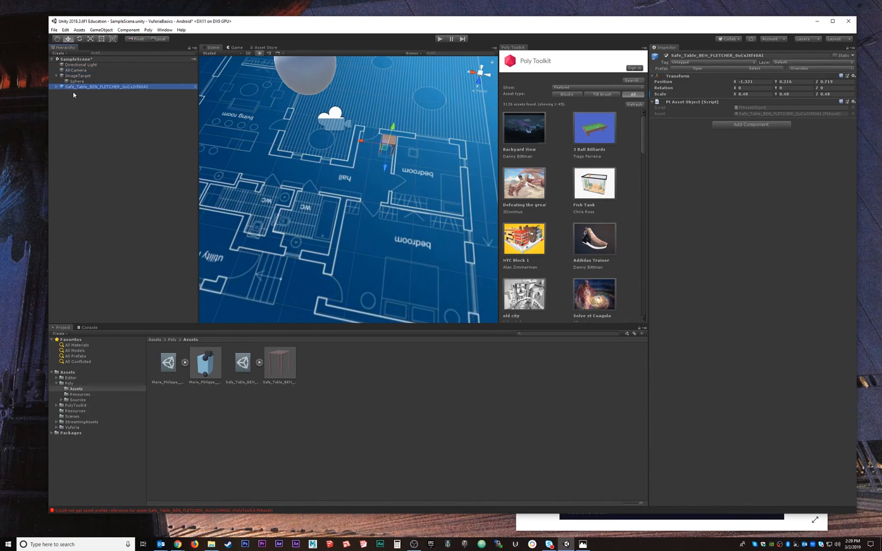
key(ctrl+z)
drag(73, 70, 72, 81)
click(72, 103)
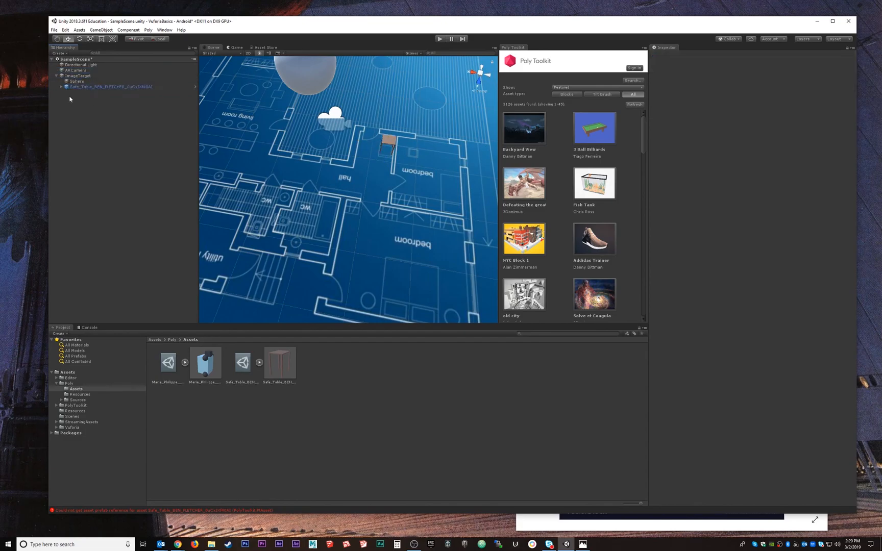
Compare the Sphere and the Safe Table under ImageTarget and delete the Sphere
click(77, 81)
click(78, 87)
click(78, 82)
click(81, 88)
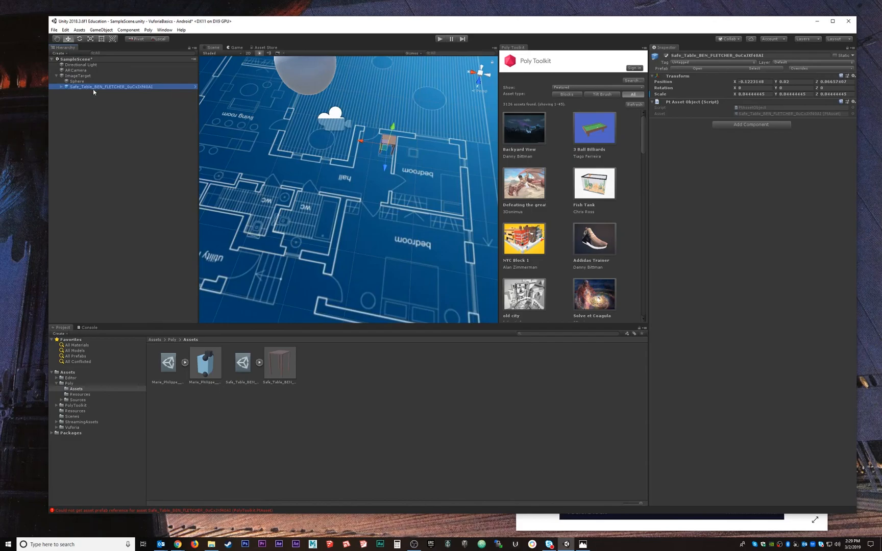
click(72, 82)
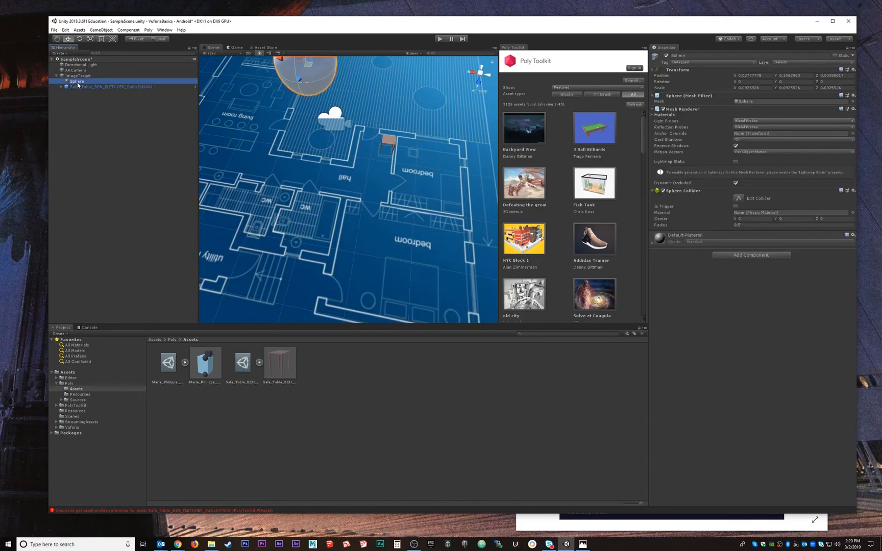
key(Delete)
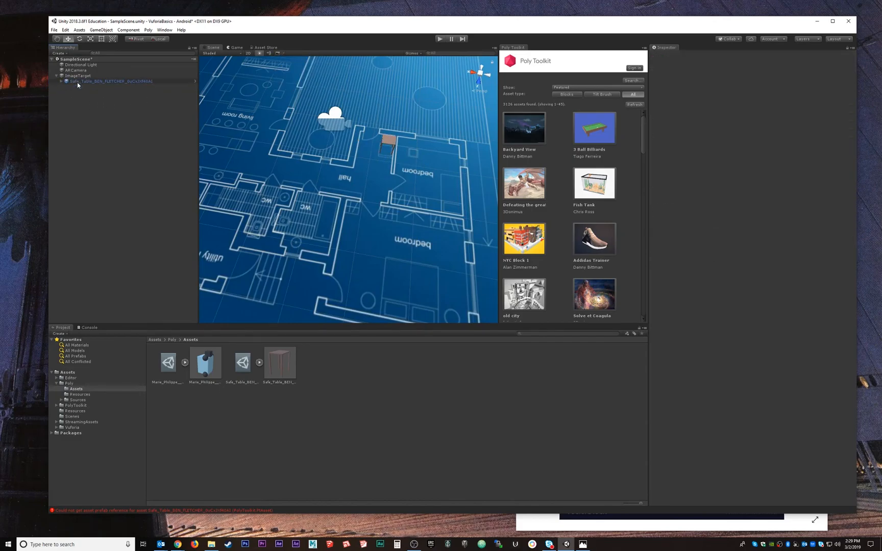
Inspect the imported table-with-chairs prefab from several angles in its preview
click(209, 375)
drag(760, 447, 740, 301)
drag(685, 344, 797, 370)
click(463, 413)
Search the Poly Toolkit library for "table" and look through the results
click(638, 81)
drag(561, 108, 517, 106)
key(BackSpace)
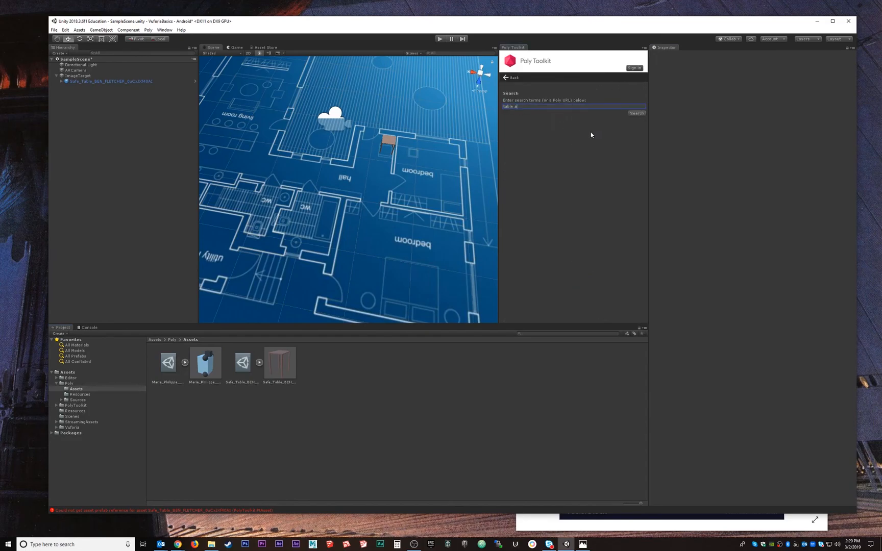
key(Return)
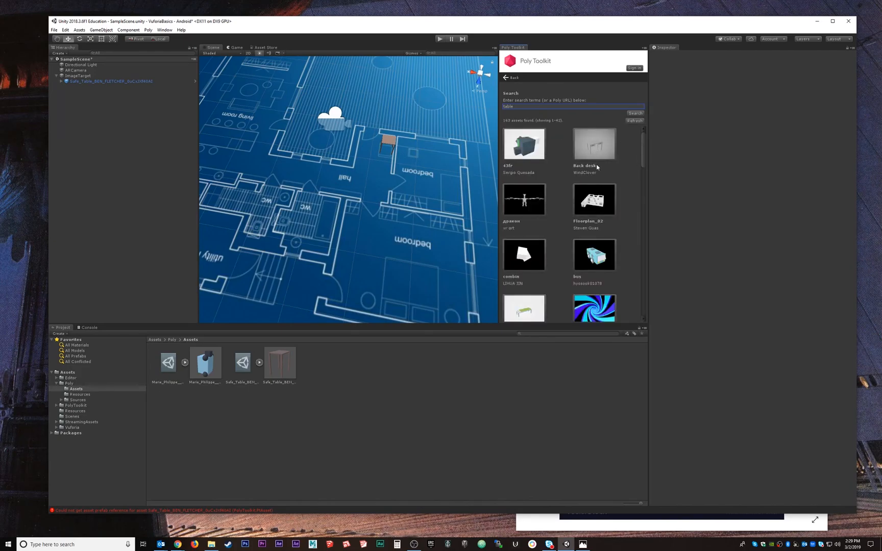
scroll(572, 185, down, 6)
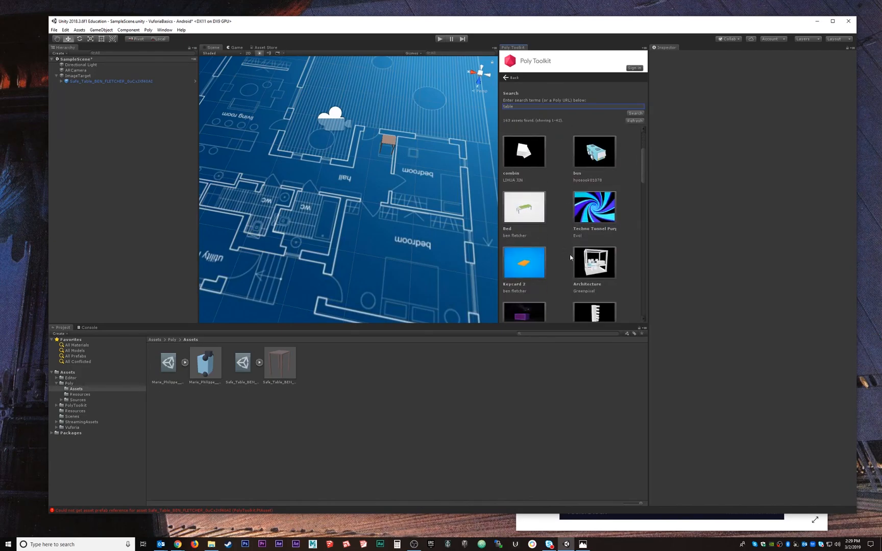
scroll(569, 244, down, 2)
scroll(568, 237, up, 8)
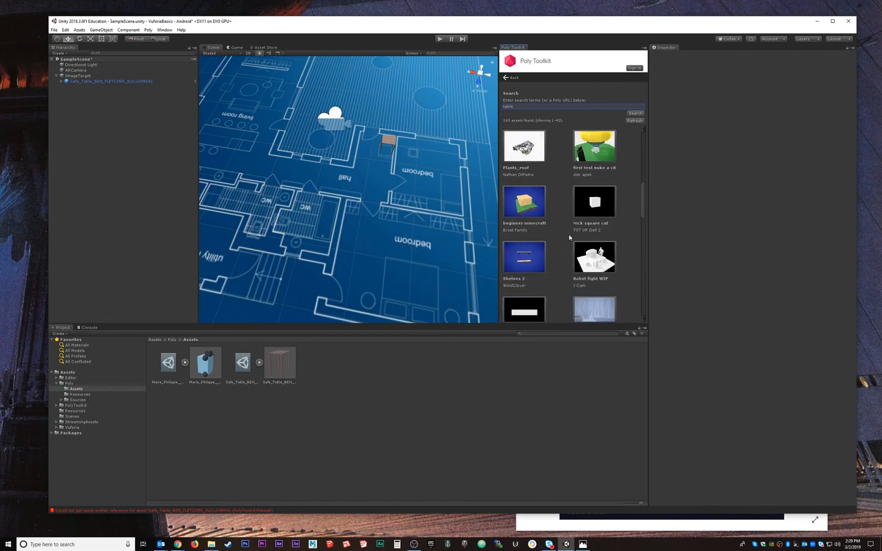
Search the Poly Toolkit library for "chair" and look through the results for a chair model
drag(516, 106, 463, 168)
text(chairs)
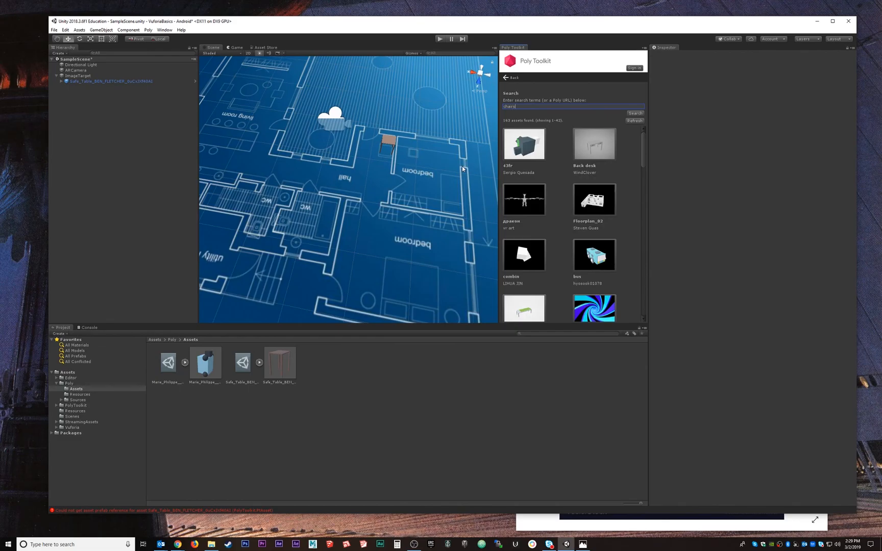
key(Return)
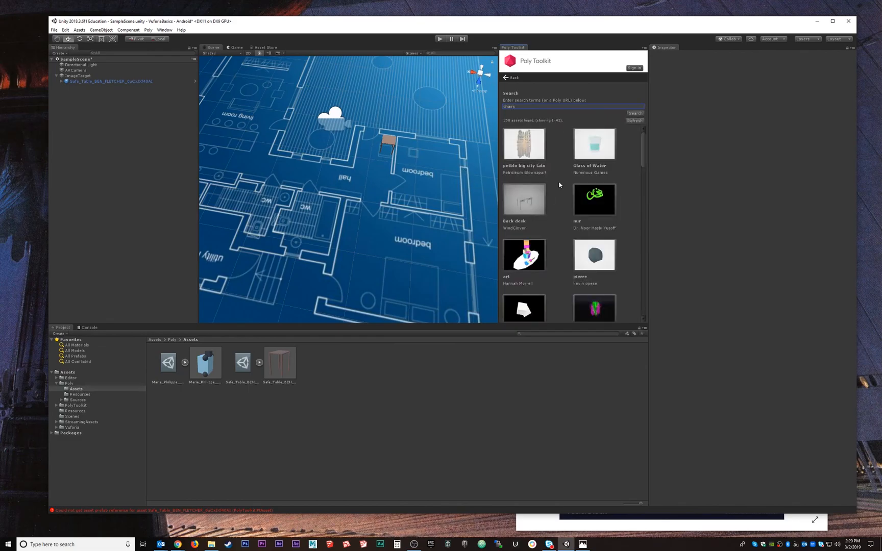
click(532, 106)
key(BackSpace)
text(dha)
text(ir)
scroll(613, 259, down, 5)
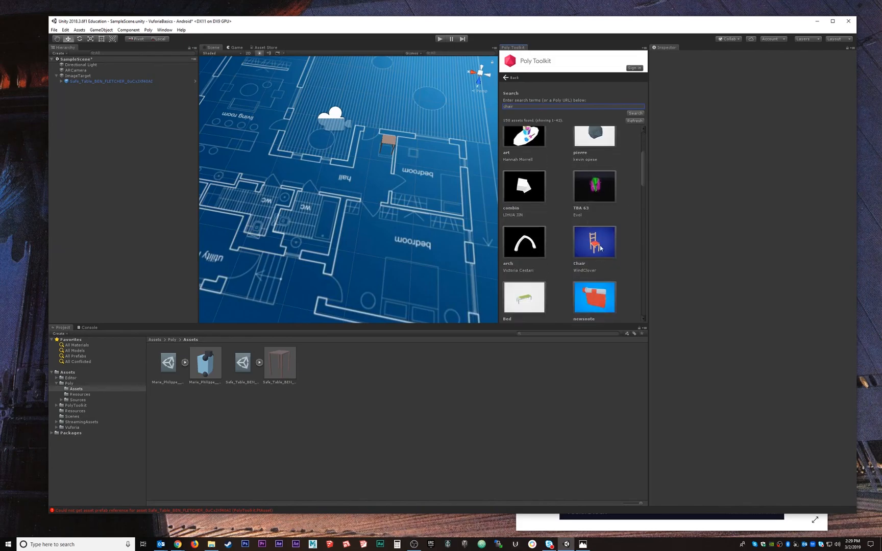
Import the wooden Chair with the red seat from Poly Toolkit and place its prefab on the blueprint near the living room
click(600, 248)
click(529, 268)
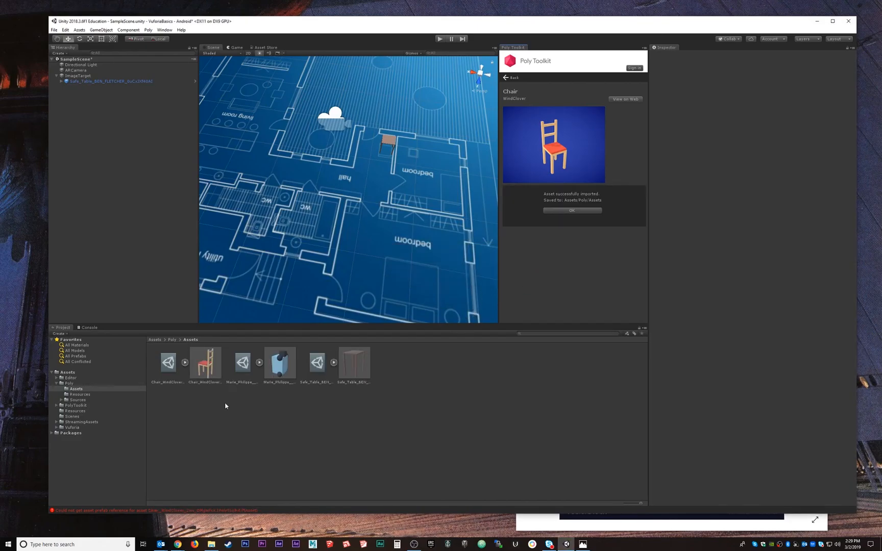
scroll(312, 189, down, 5)
alt+drag(314, 188, 319, 320)
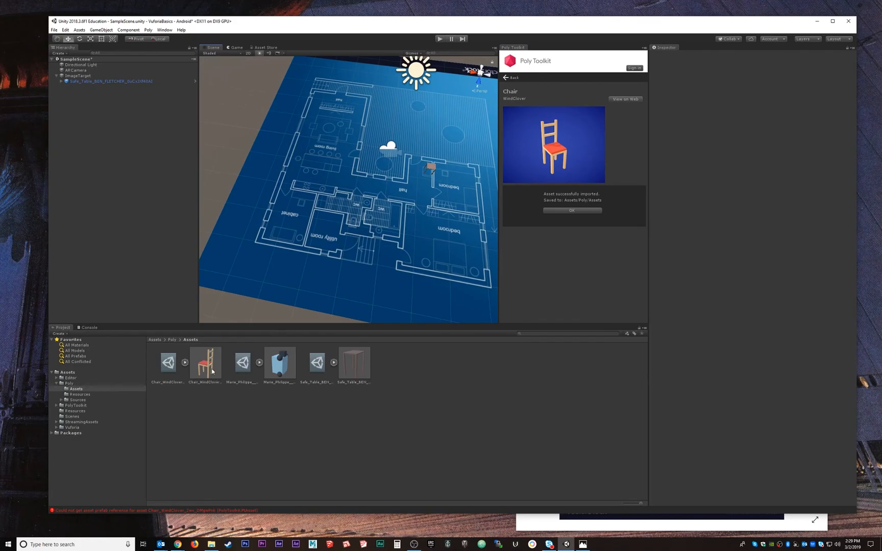
drag(211, 366, 313, 172)
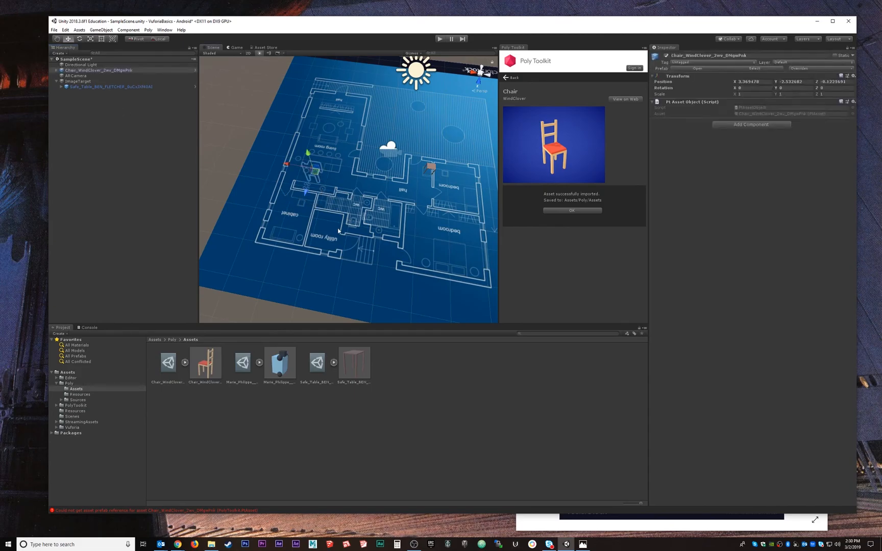
Lift the chair above the blueprint and move it over the living room, to about X 2.41, Y 1.16, Z 0.09
key(f)
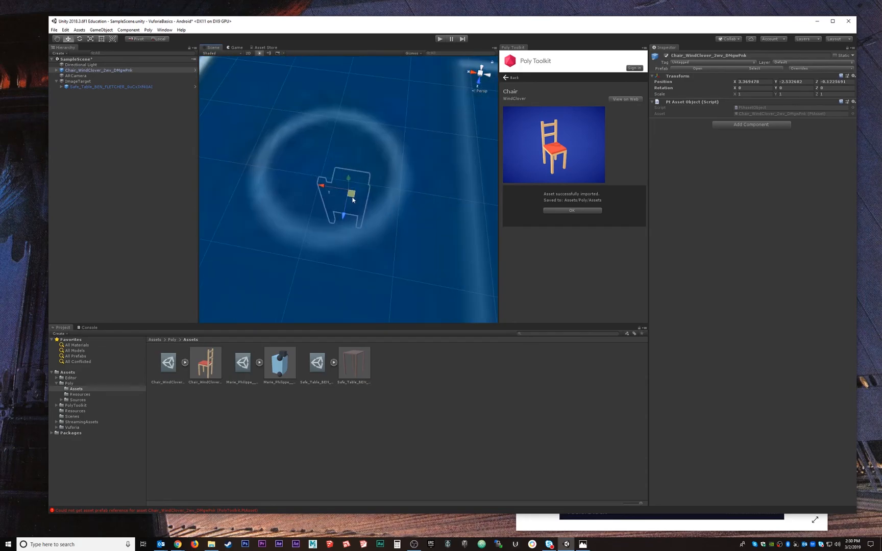
scroll(352, 196, down, 15)
alt+drag(372, 276, 417, 219)
drag(351, 178, 351, 102)
alt+drag(332, 138, 426, 161)
drag(368, 123, 409, 152)
drag(359, 139, 356, 121)
key(f)
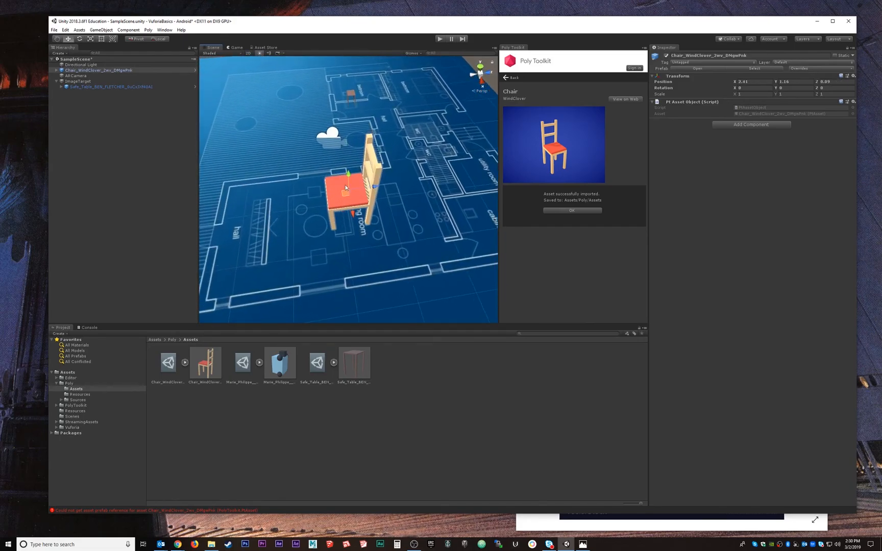
scroll(350, 212, down, 3)
alt+drag(351, 212, 387, 244)
Set the chair's Y rotation to 90
key(e)
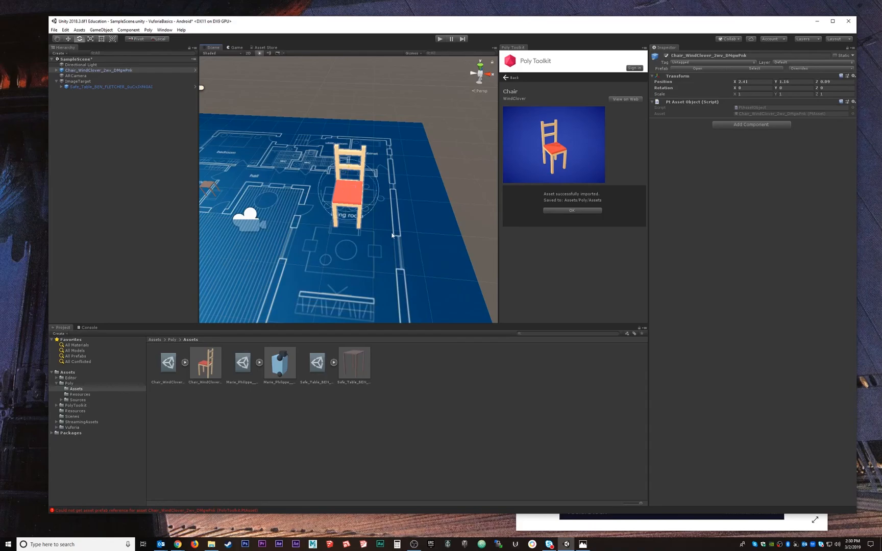
drag(370, 207, 380, 201)
click(789, 88)
text(90)
click(135, 159)
click(86, 71)
Scale the chair uniformly to about 0.343 and move it onto the living room seat outline at about X 3.052, Y 0.283, Z -0.552
key(w)
drag(374, 193, 256, 244)
key(e)
key(r)
key(w)
drag(315, 239, 367, 253)
key(e)
key(r)
key(w)
middle_drag(364, 254, 364, 186)
scroll(379, 177, up, 10)
key(f)
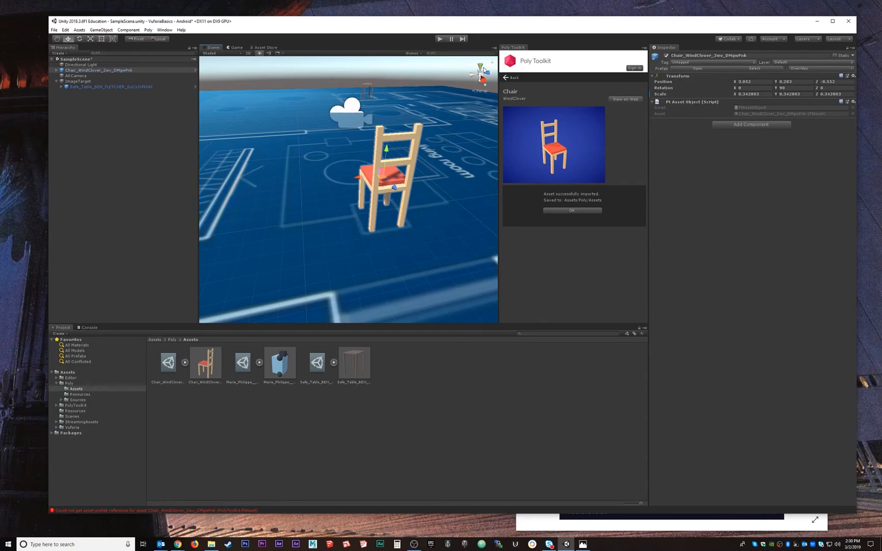
Examine the chair's alignment with the blueprint from above, the sides and the back
click(481, 67)
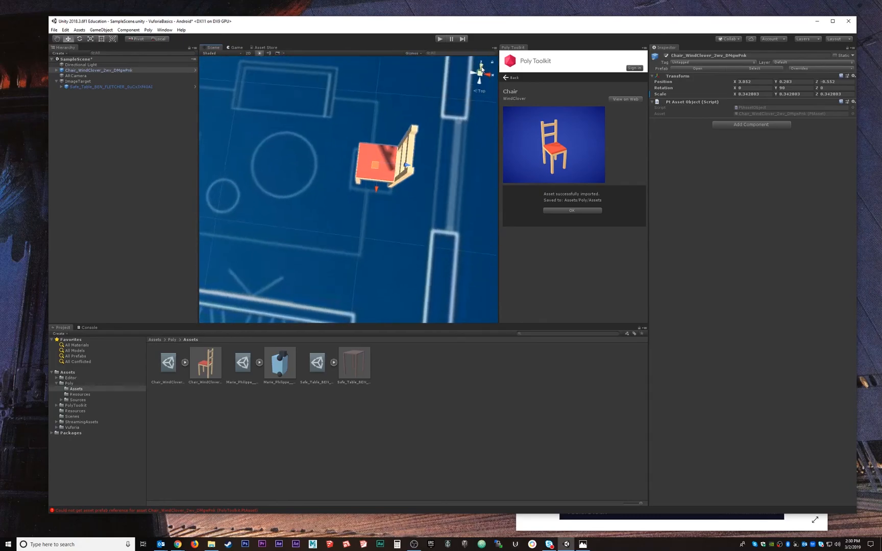
click(480, 80)
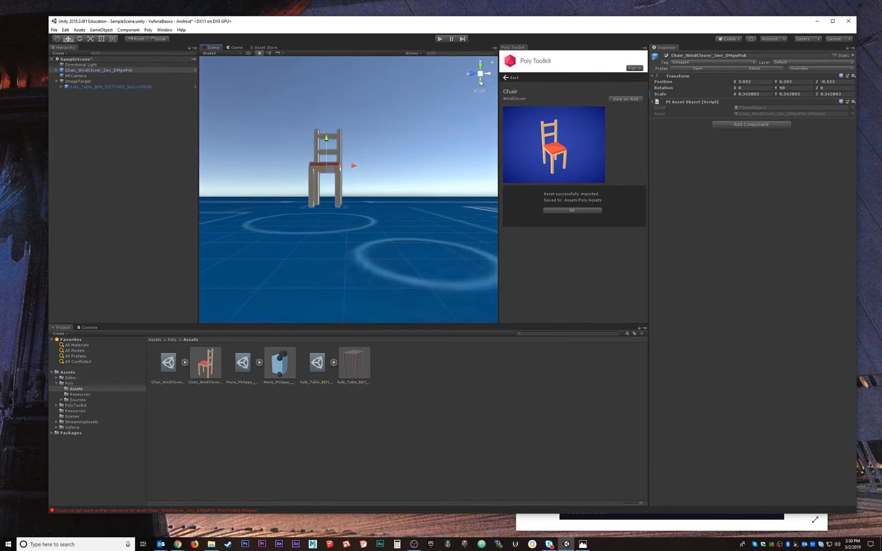
click(489, 75)
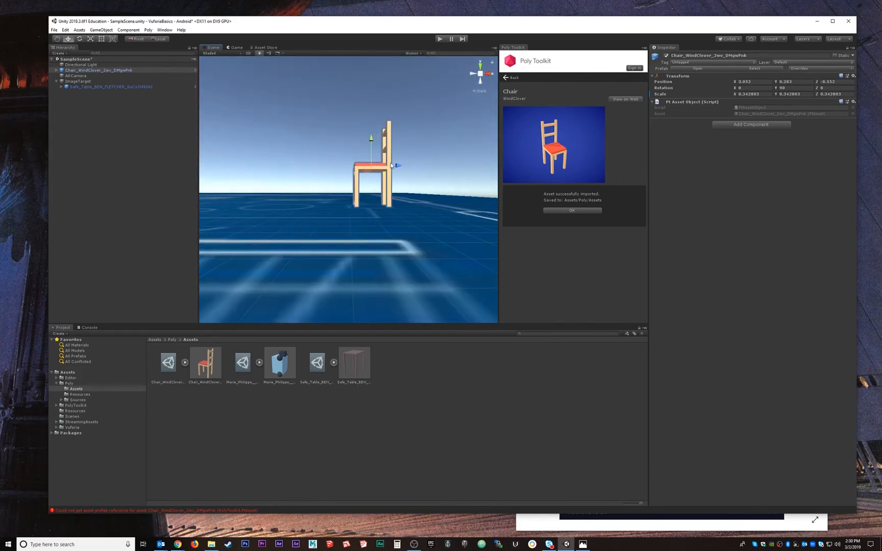
click(91, 103)
click(91, 71)
key(f)
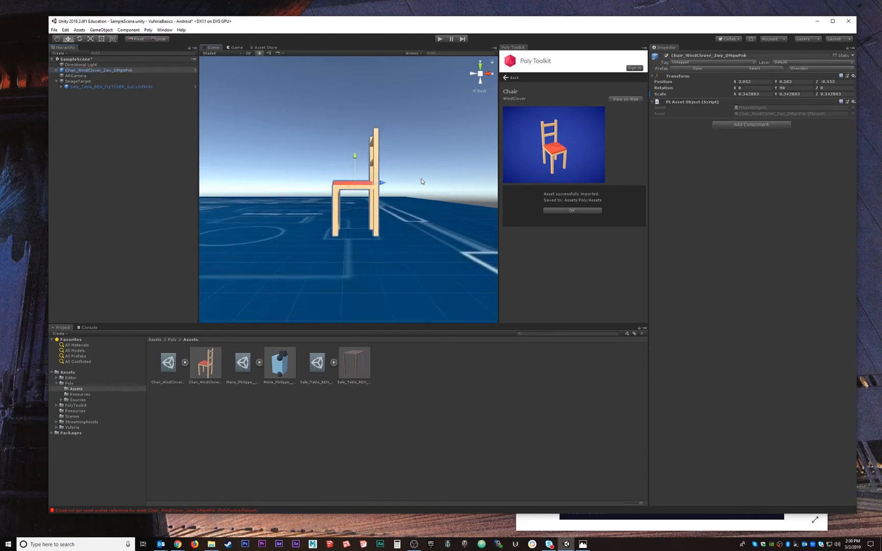
click(480, 80)
click(480, 81)
click(489, 74)
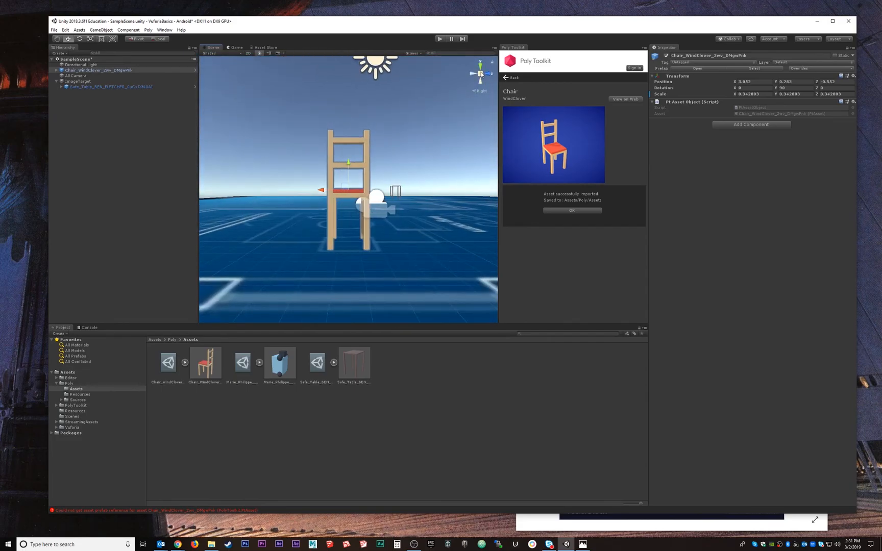
click(481, 67)
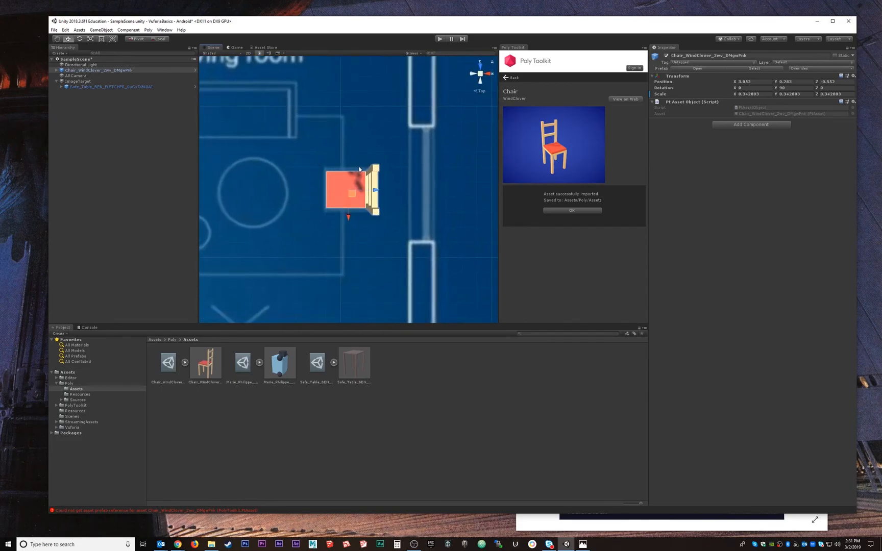
In an orthographic top view, shift the chair to about X 3.034 and scale it uniformly to about 0.468 to match its outline
click(482, 92)
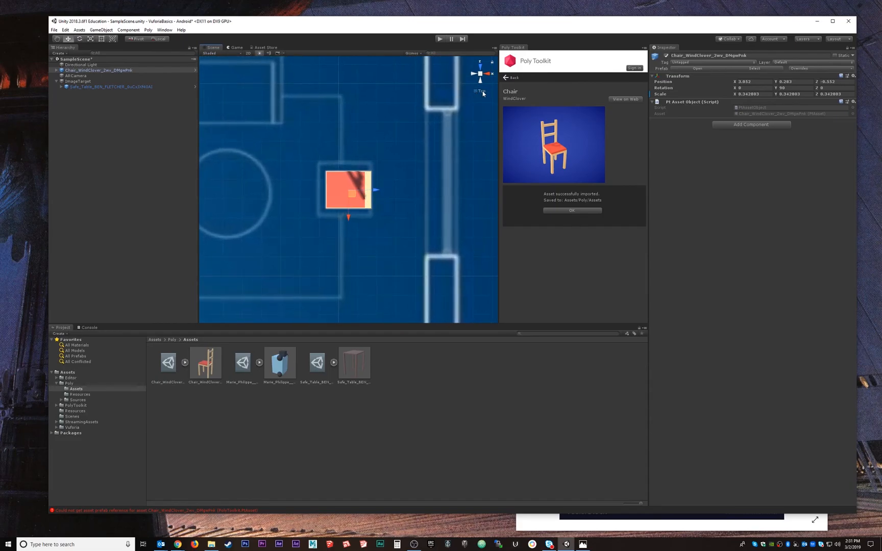
drag(377, 192, 358, 190)
key(r)
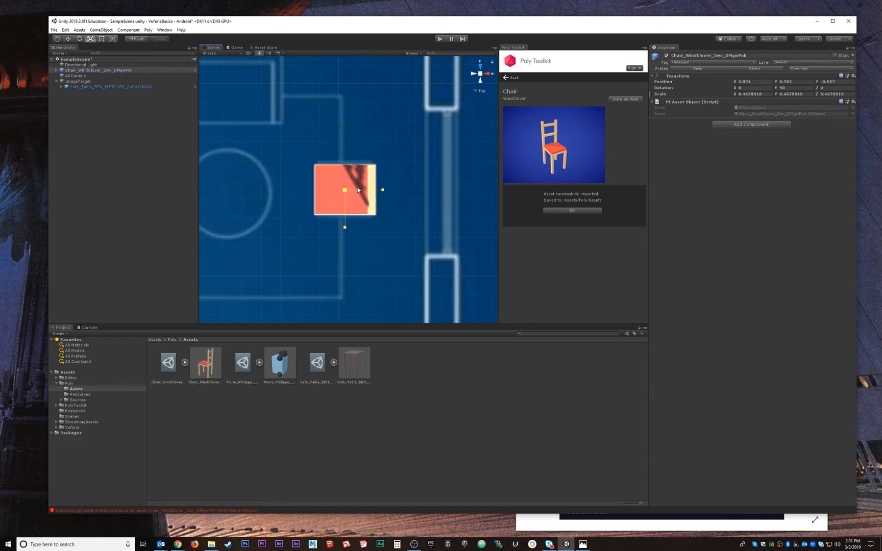
click(479, 93)
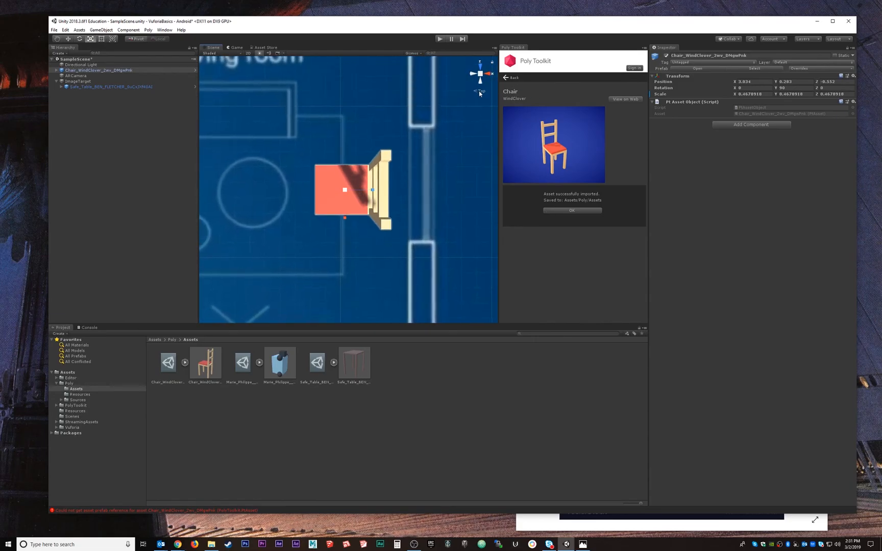
Raise the enlarged chair to about Y 0.383 so its legs stand on the blueprint
scroll(354, 206, down, 10)
alt+drag(353, 206, 348, 157)
key(w)
alt+drag(408, 185, 350, 168)
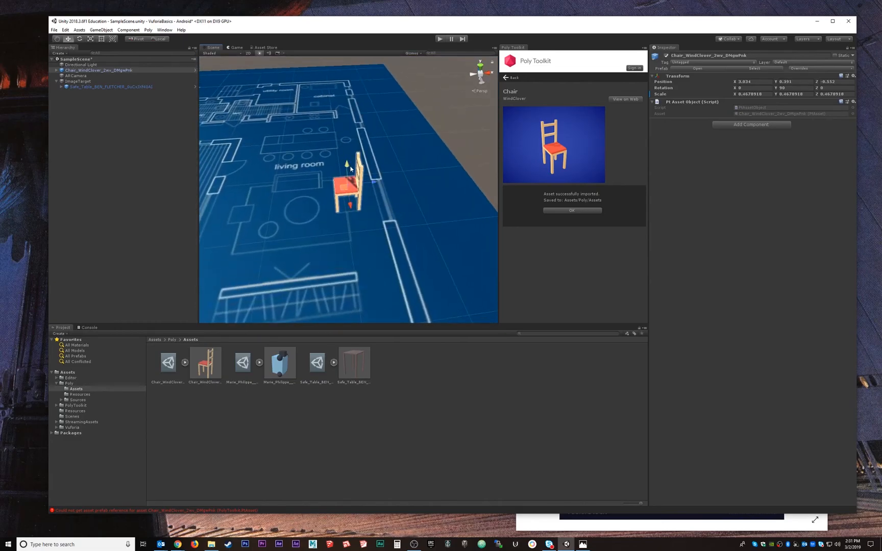
Duplicate the chair and move the copy across the living room seating area to about X 1.612
click(91, 112)
click(93, 71)
key(ctrl+d)
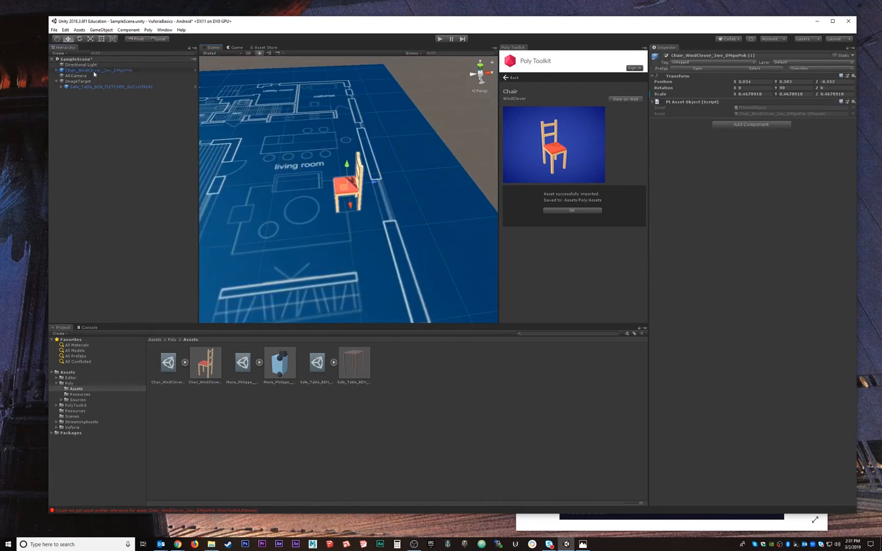
drag(358, 191, 248, 207)
Turn the duplicated chair to face the first one by setting its Y rotation to -90
key(e)
click(789, 88)
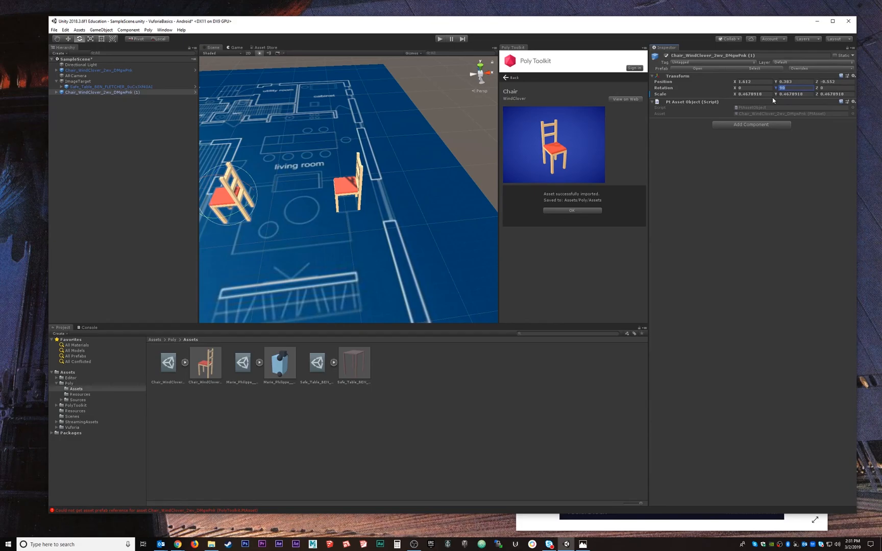
text(180)
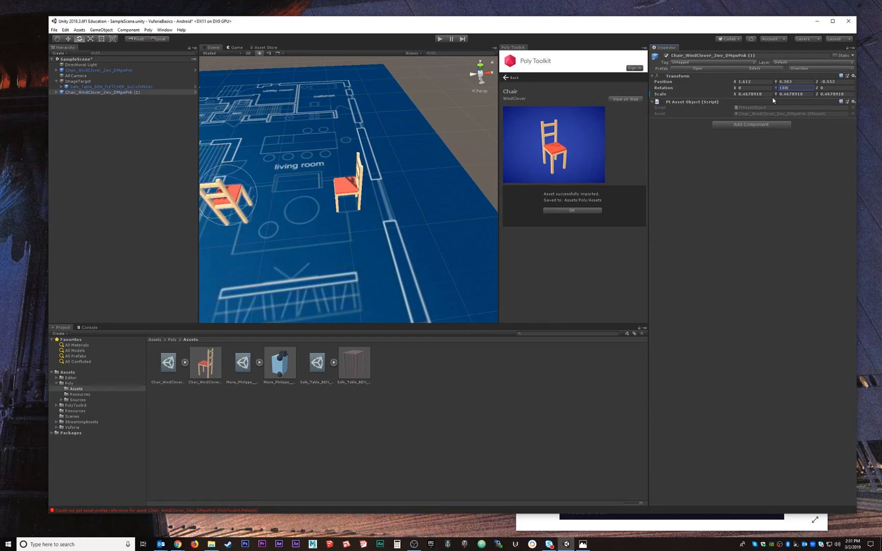
key(BackSpace)
key(BackSpace)
key(BackSpace)
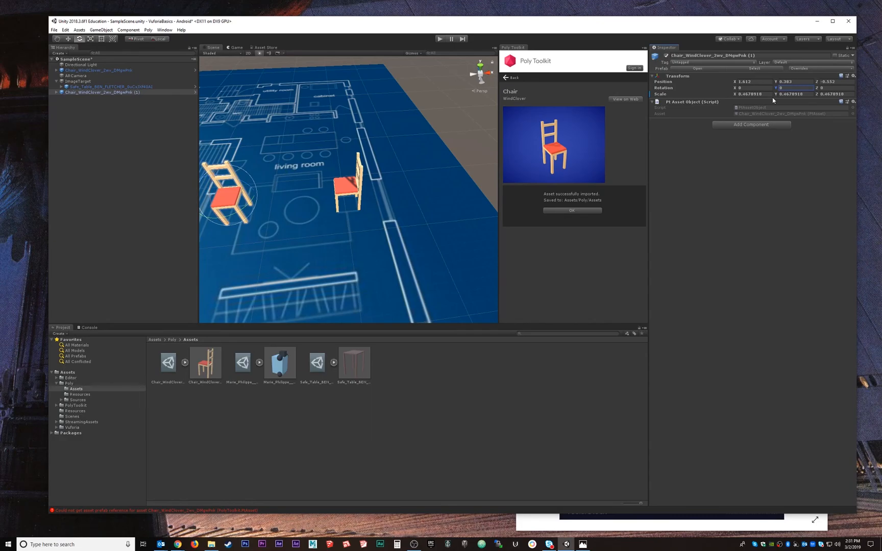
drag(777, 89, 566, 103)
click(802, 88)
text(-90)
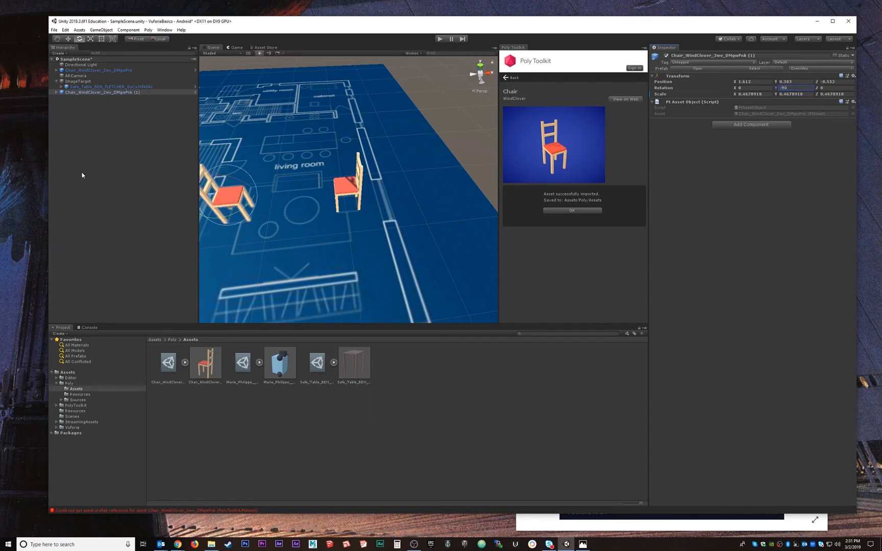
Parent both chairs under ImageTarget alongside the table and save the scene
click(75, 175)
click(80, 69)
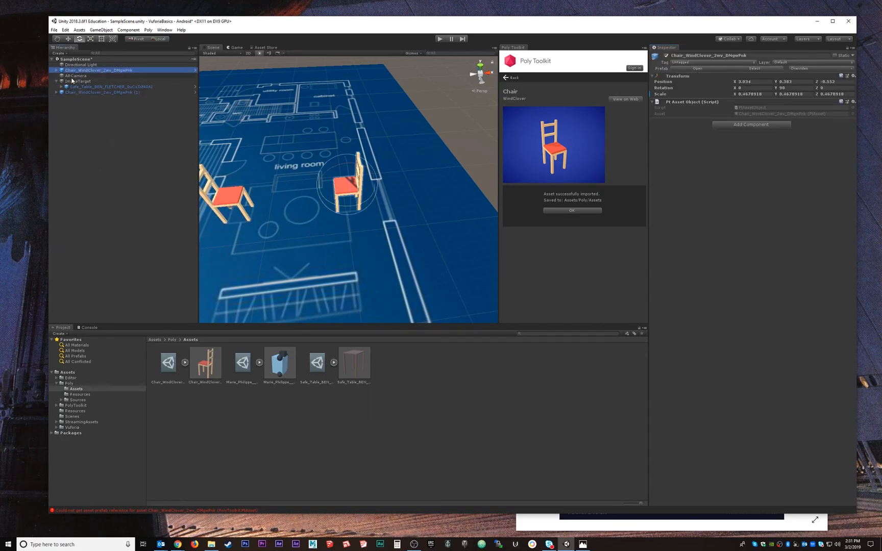
click(75, 92)
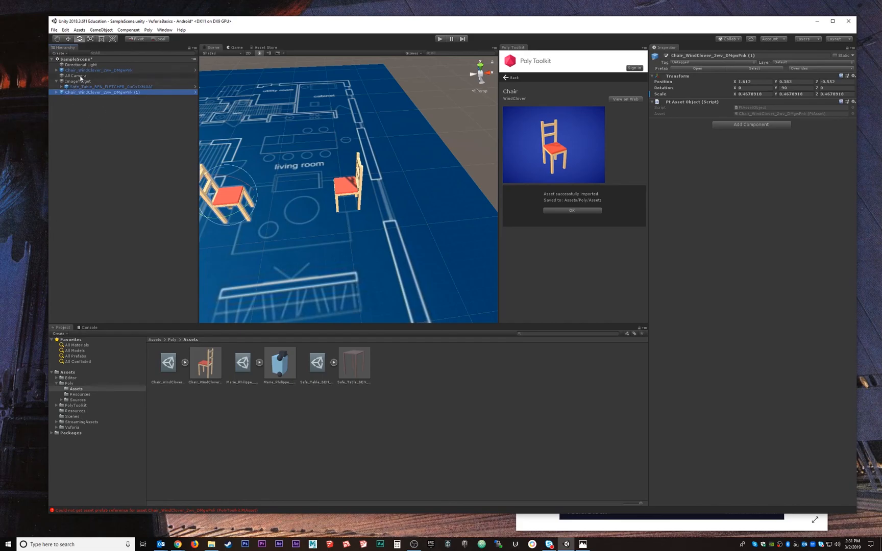
drag(85, 70, 83, 82)
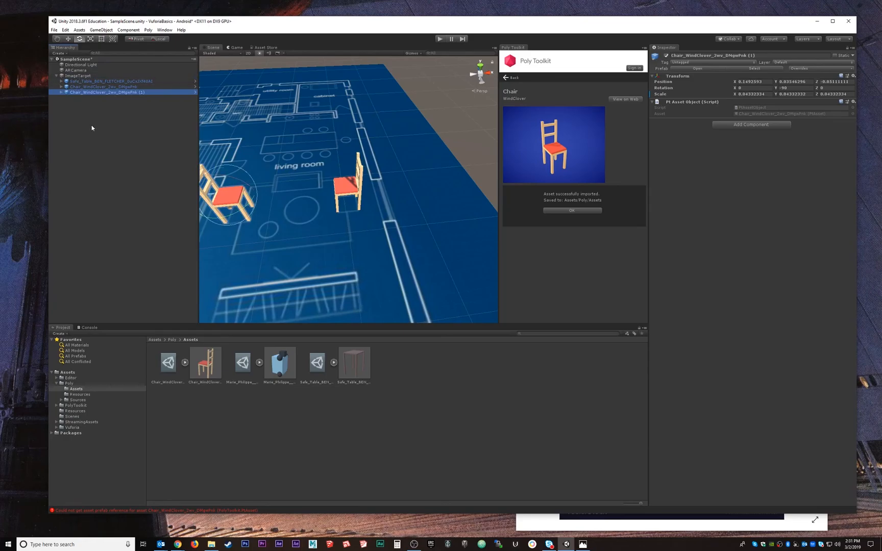
click(89, 122)
scroll(432, 144, down, 3)
key(ctrl+s)
Run the scene in Play mode with the blueprint image open to check the tracked furniture, and stop playback
click(441, 39)
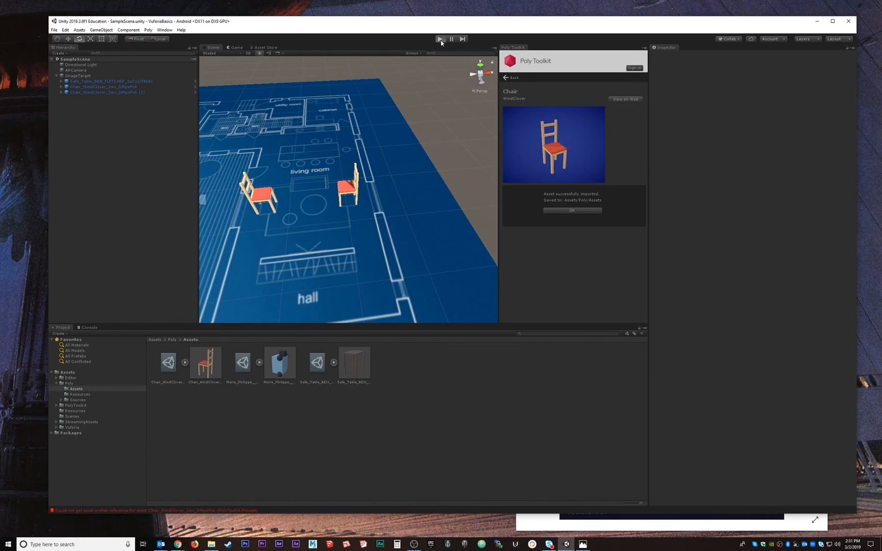
click(650, 529)
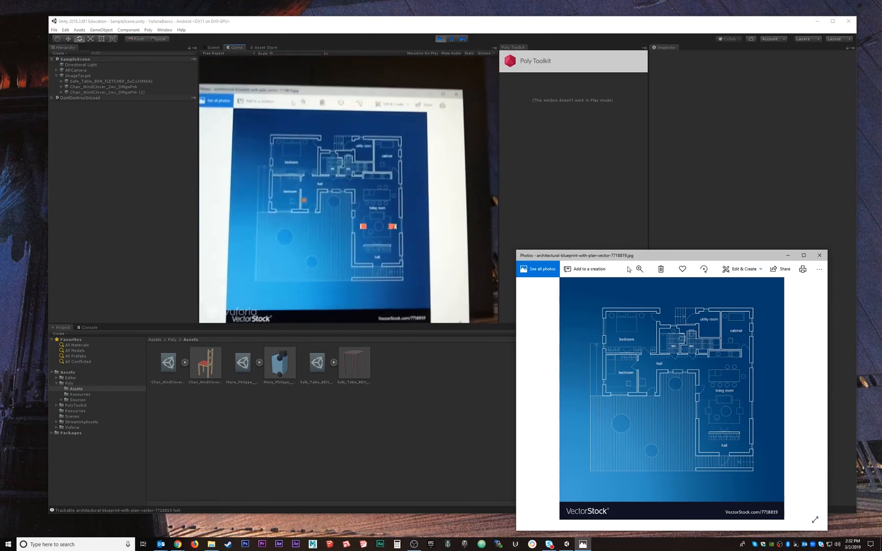
click(442, 42)
click(440, 40)
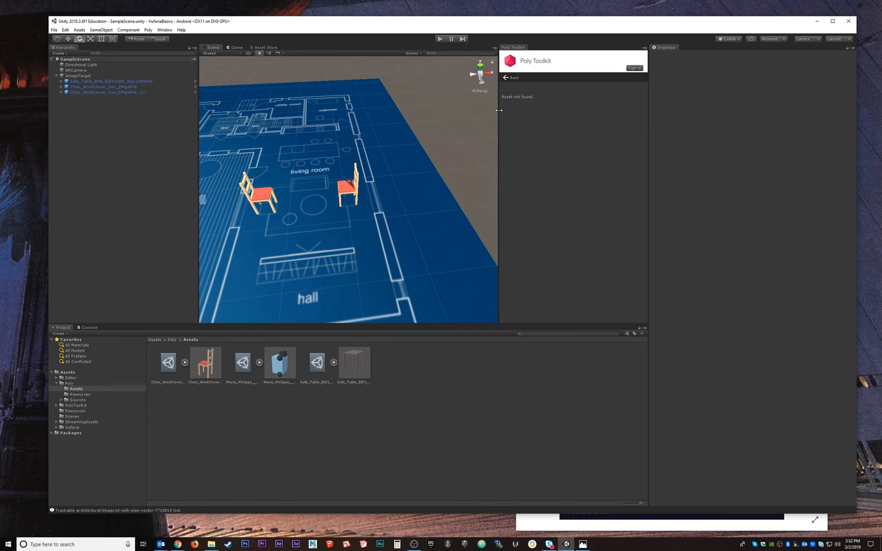